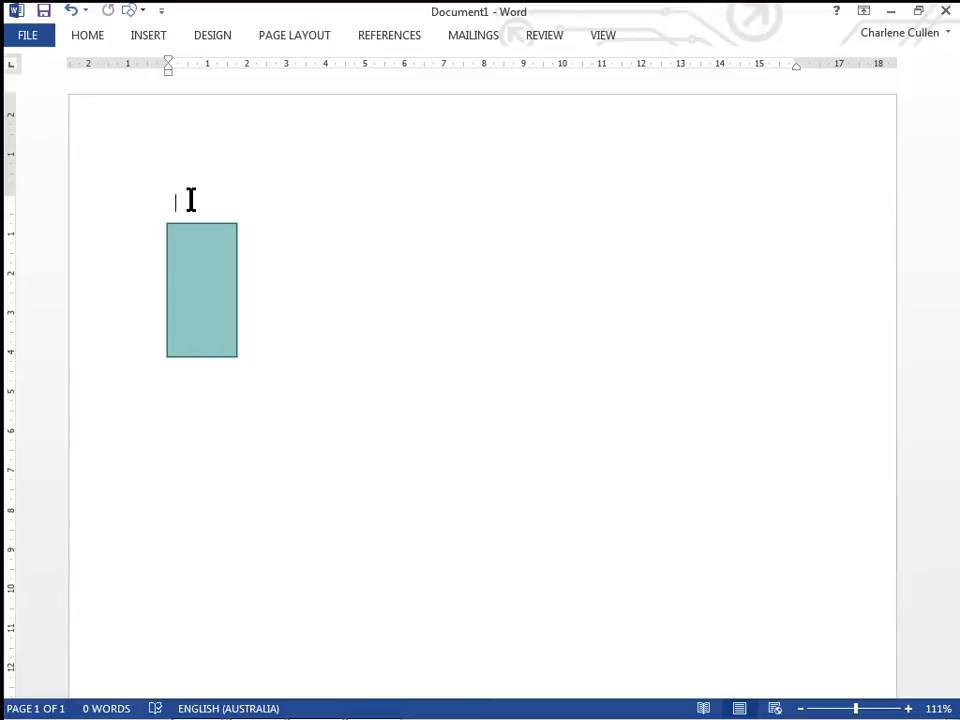
Write "I am writing with CoWriter." in the document, completing "with" and "CoWriter" from the word predictions
text(I)
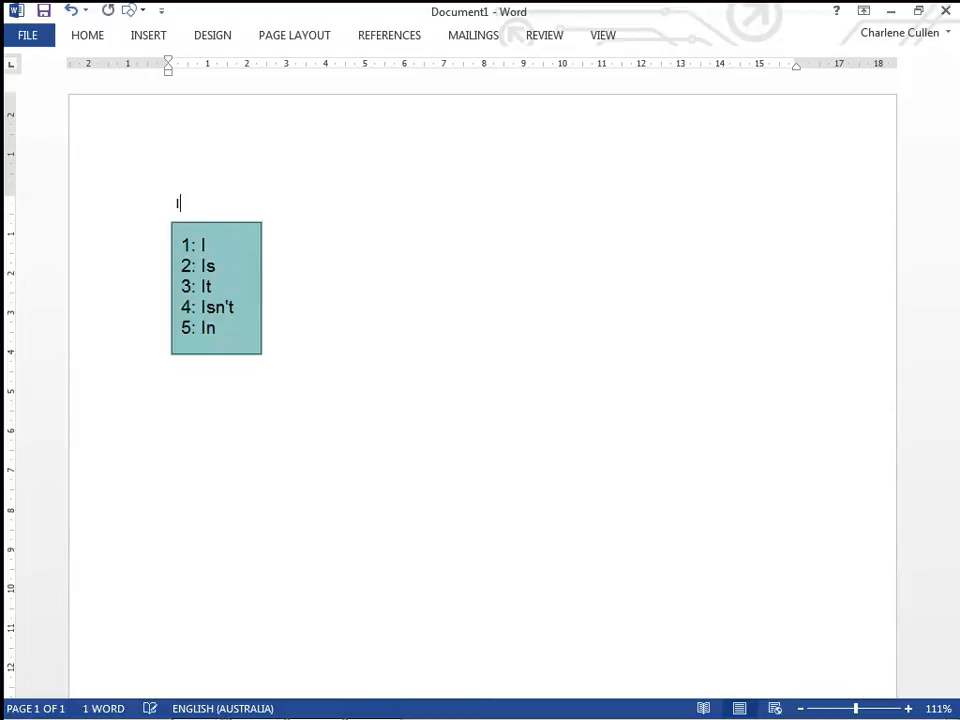
text( am )
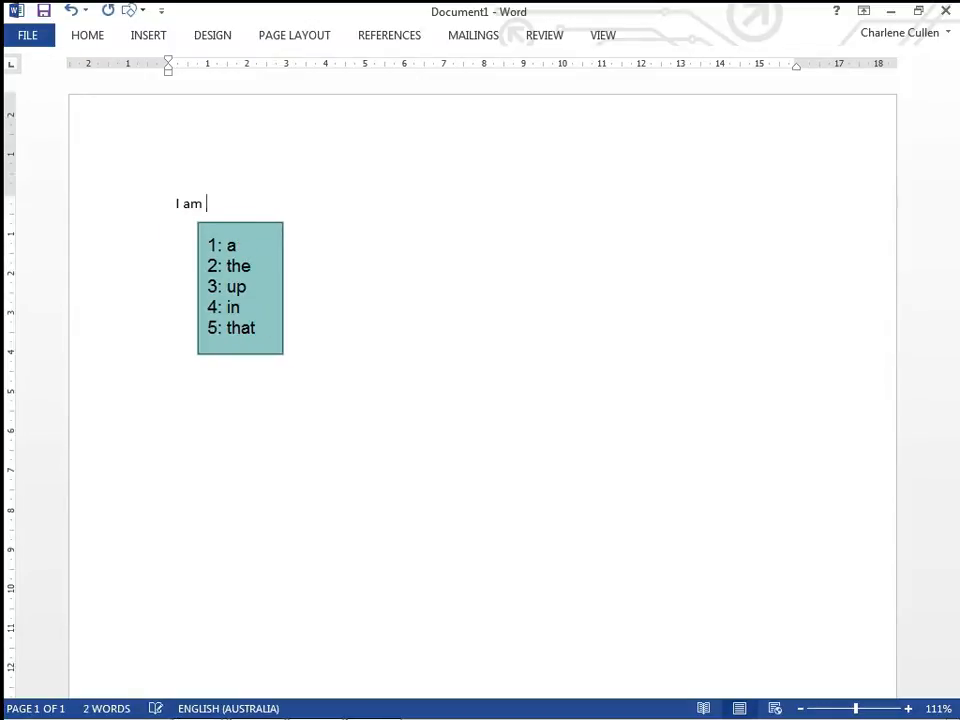
text(writing)
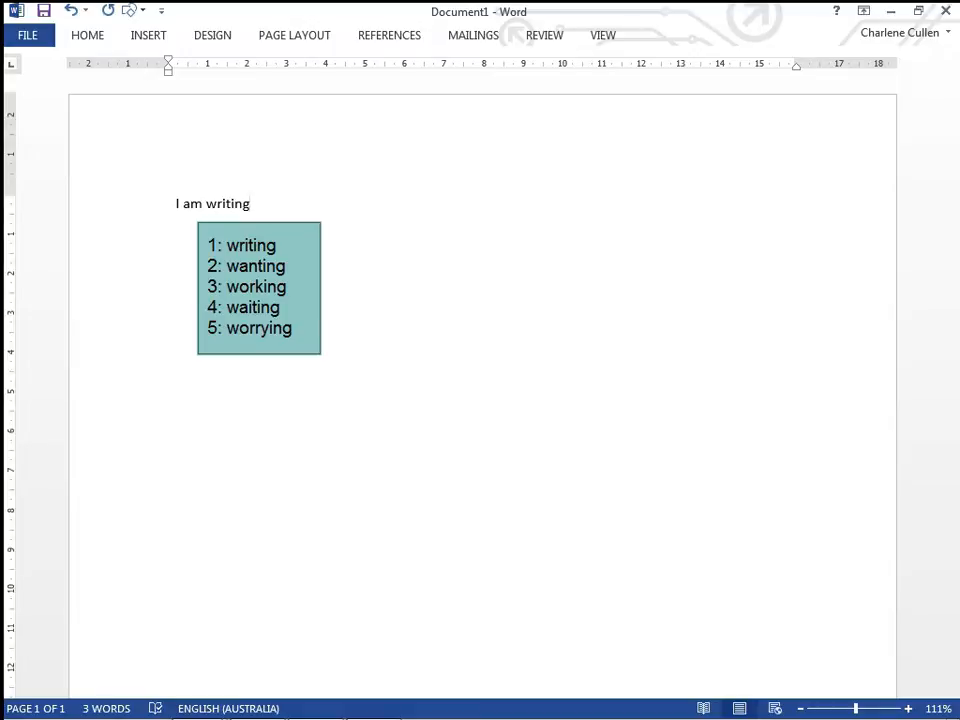
mouse_move(231, 253)
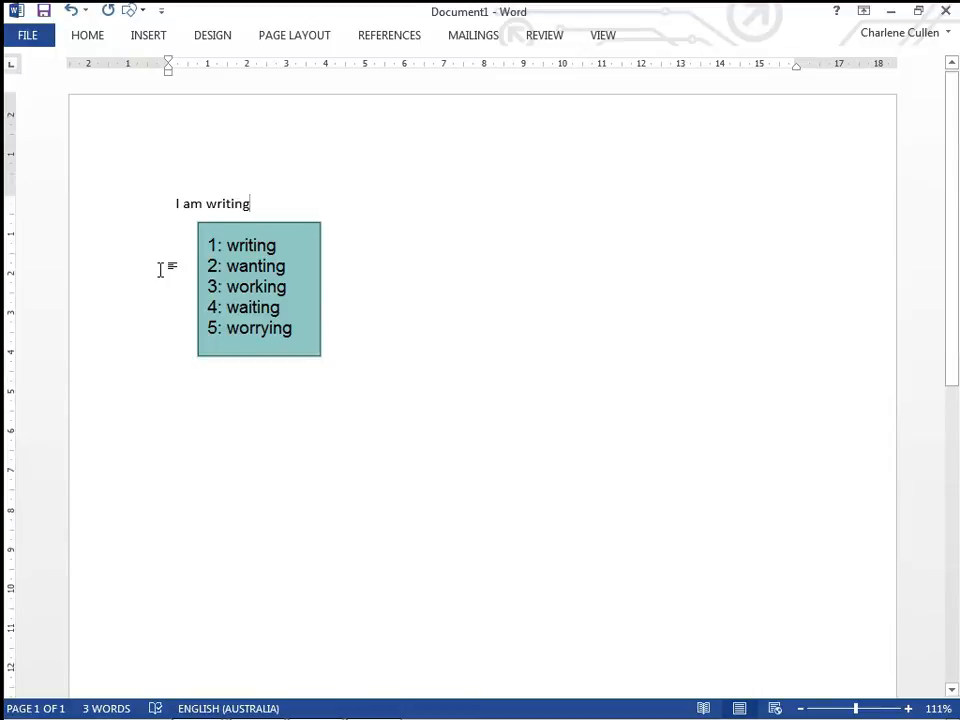
text(wi)
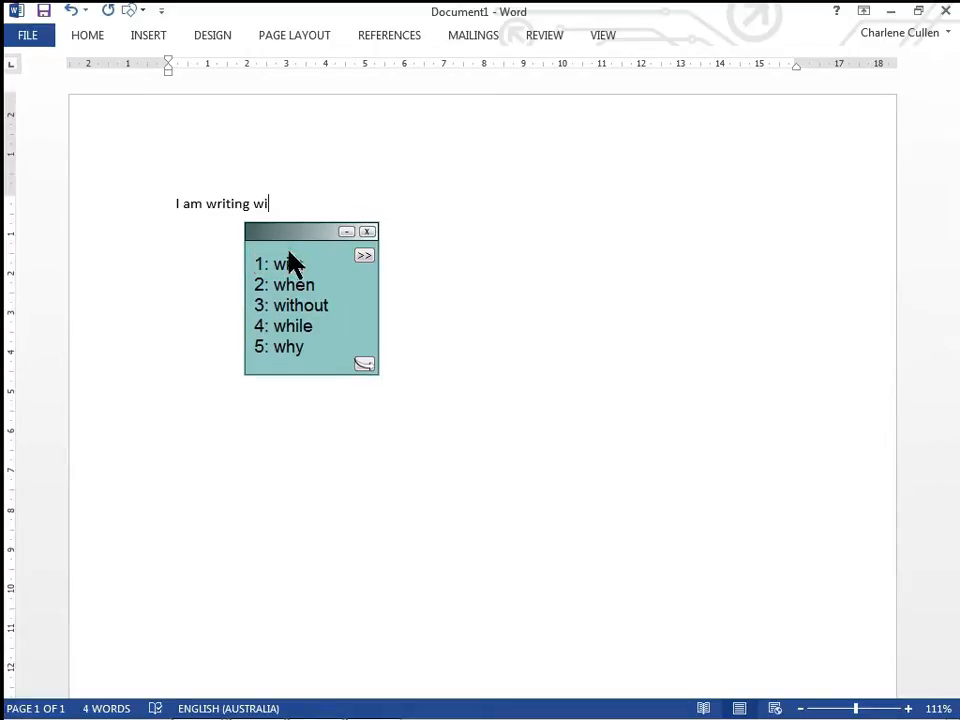
click(294, 262)
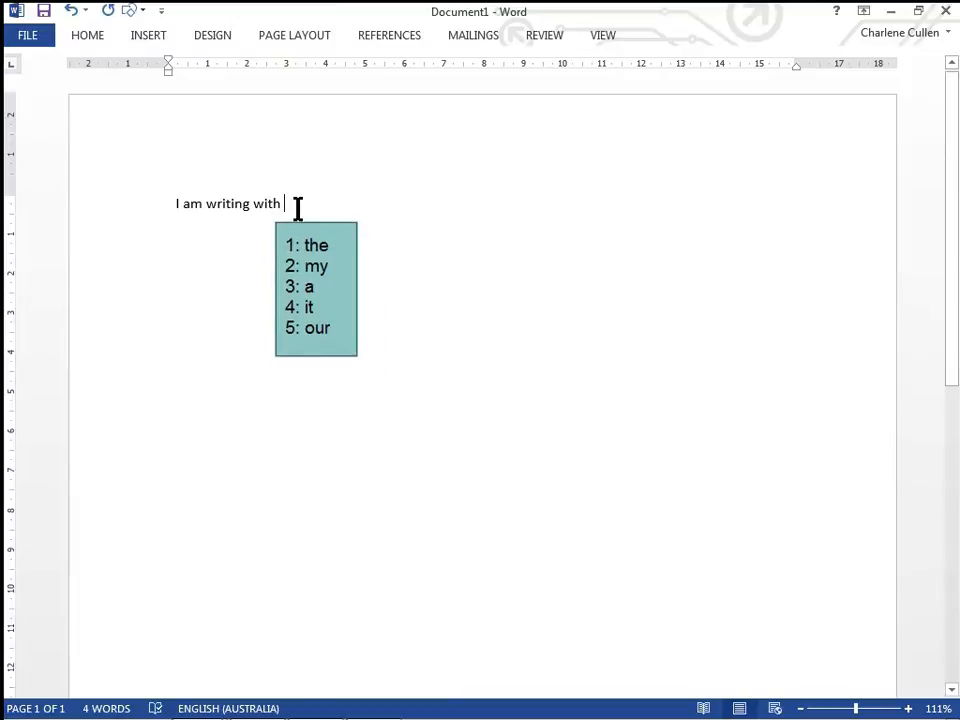
text(C)
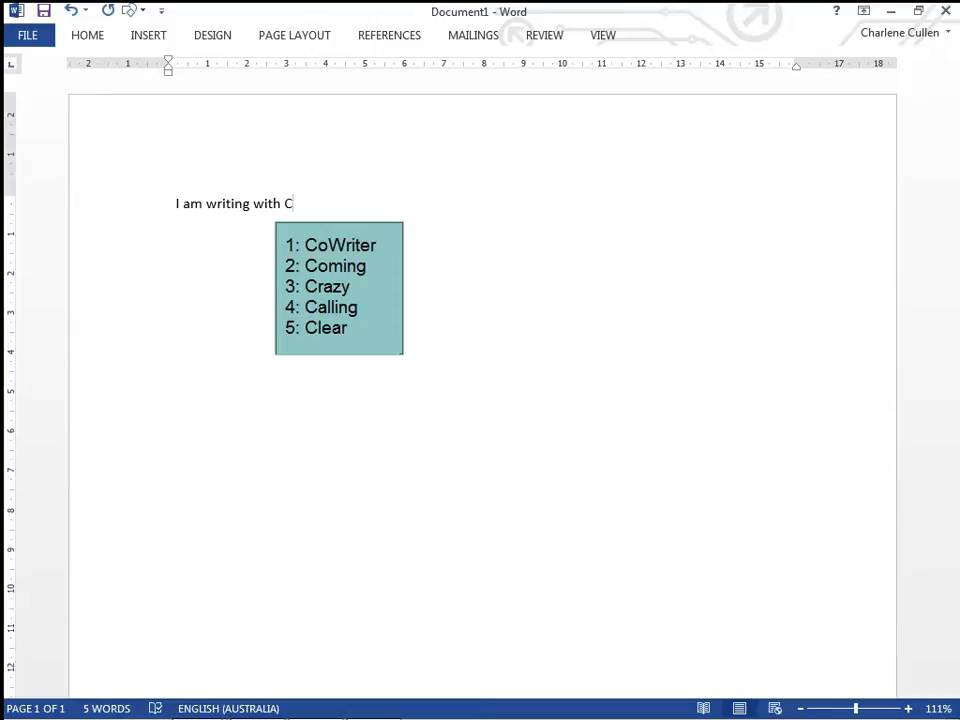
key(1)
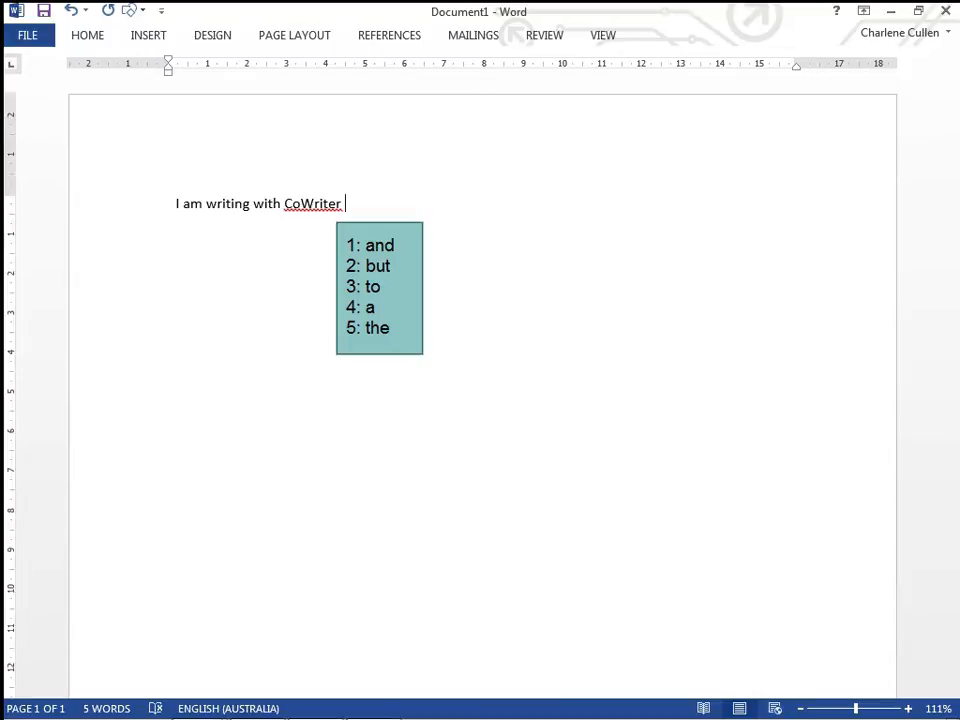
text(.)
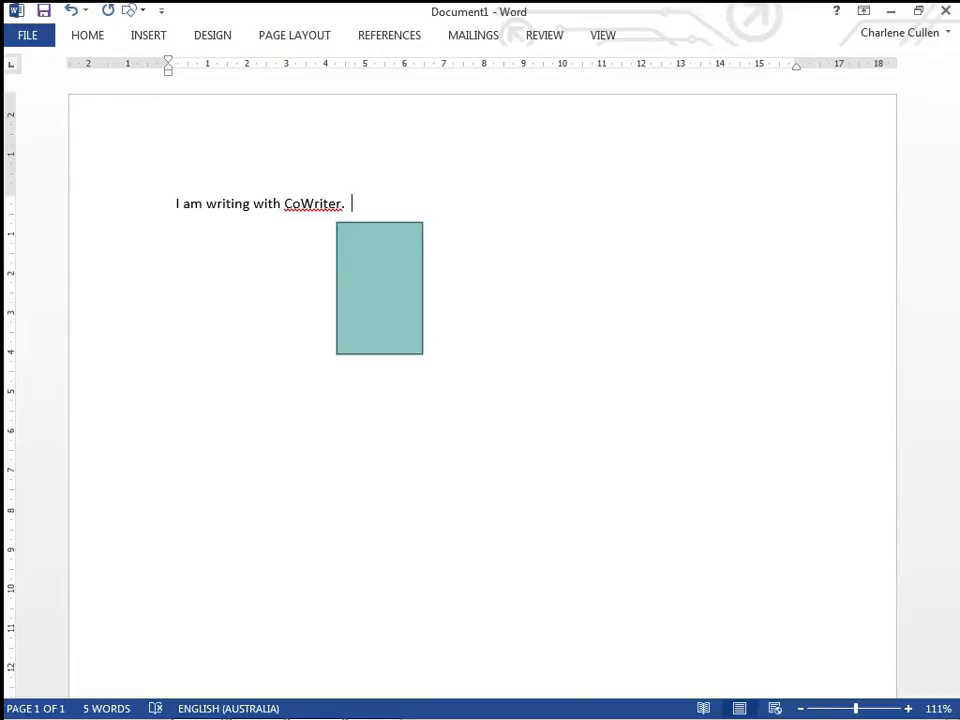
Have CoWriter speak the sentence "I am writing with CoWriter." aloud
drag(178, 203, 343, 213)
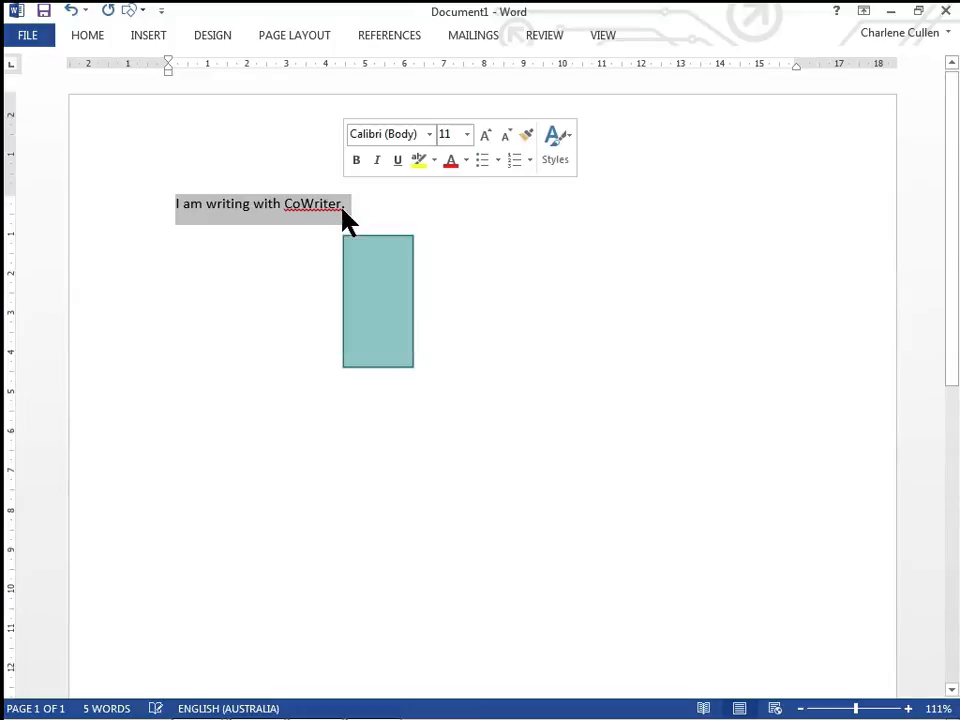
mouse_move(369, 283)
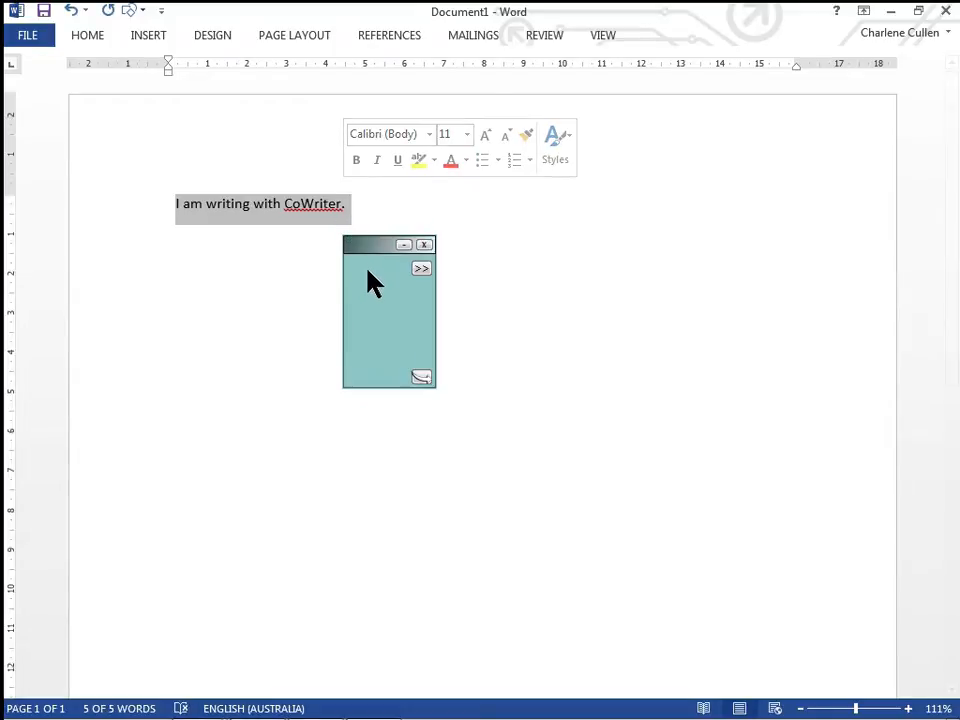
click(421, 269)
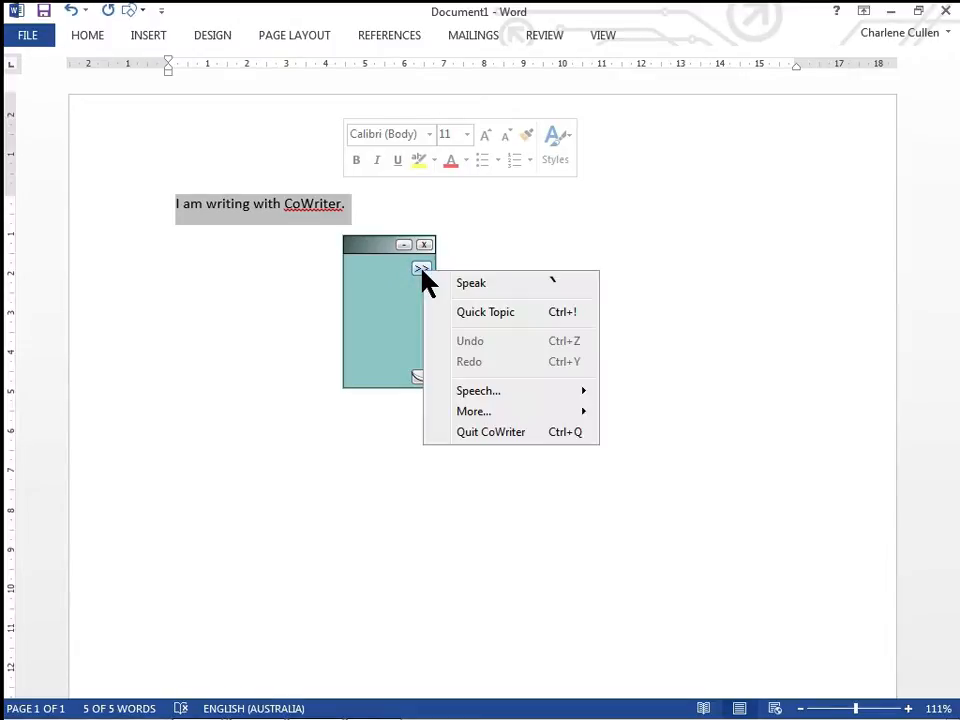
click(472, 284)
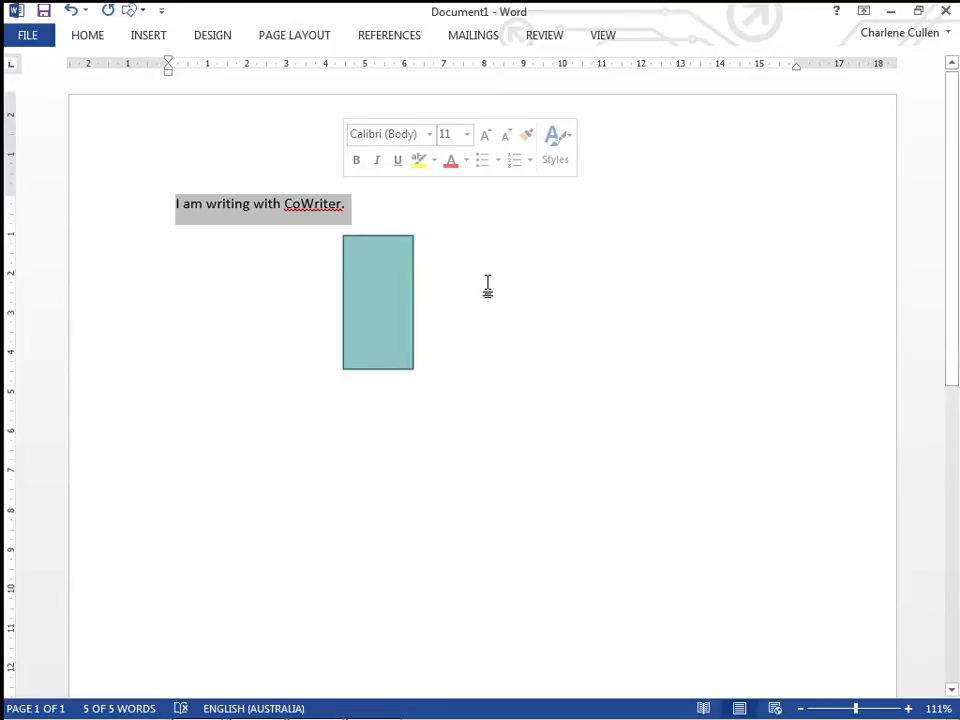
Add a second line below the first sentence reading "I like to imagine that I can really express what's on my mind."
click(405, 212)
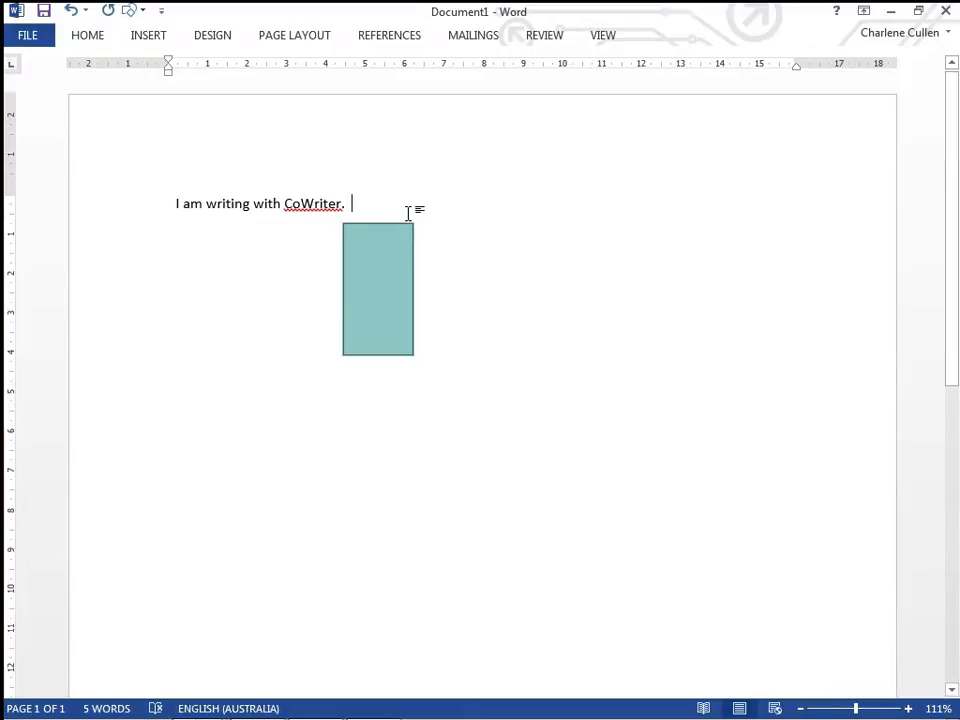
key(Return)
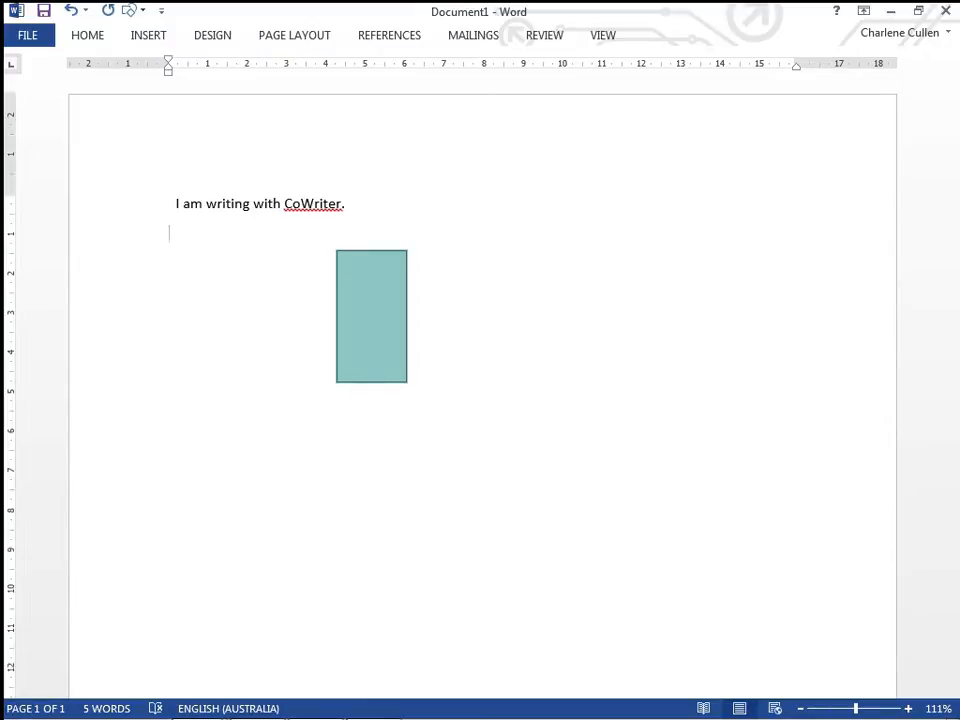
text(I)
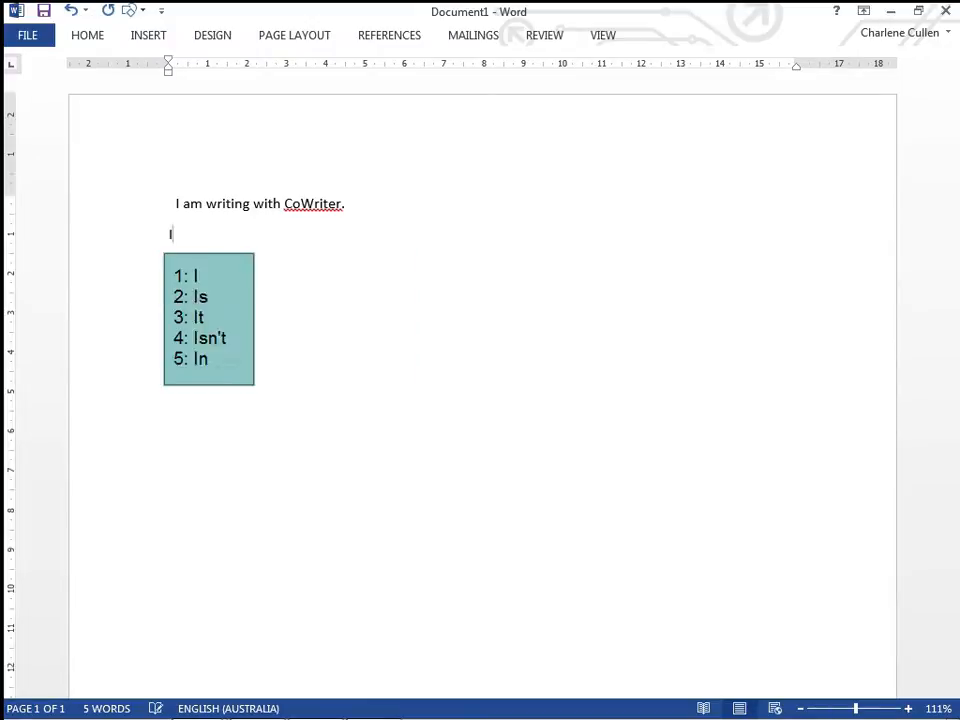
text( like to)
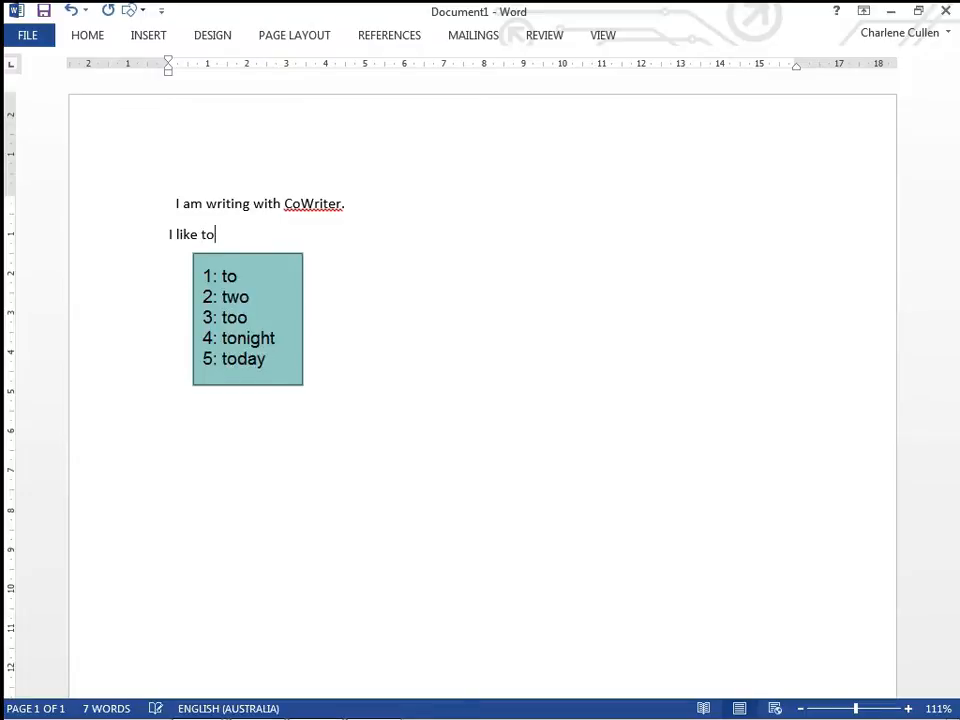
text( imagine th)
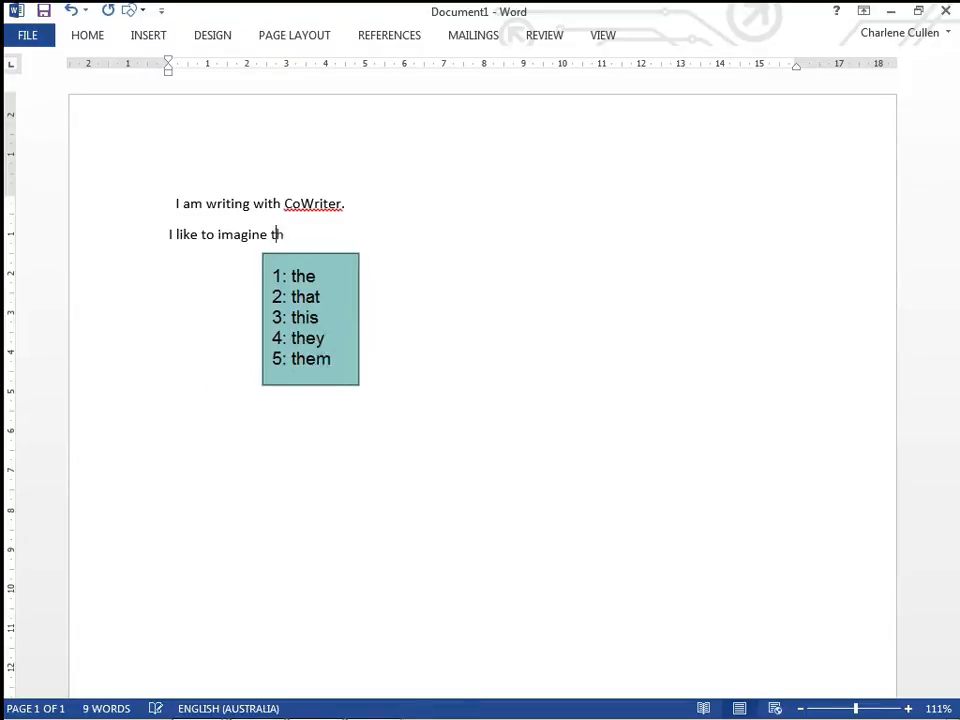
text(at I can rea)
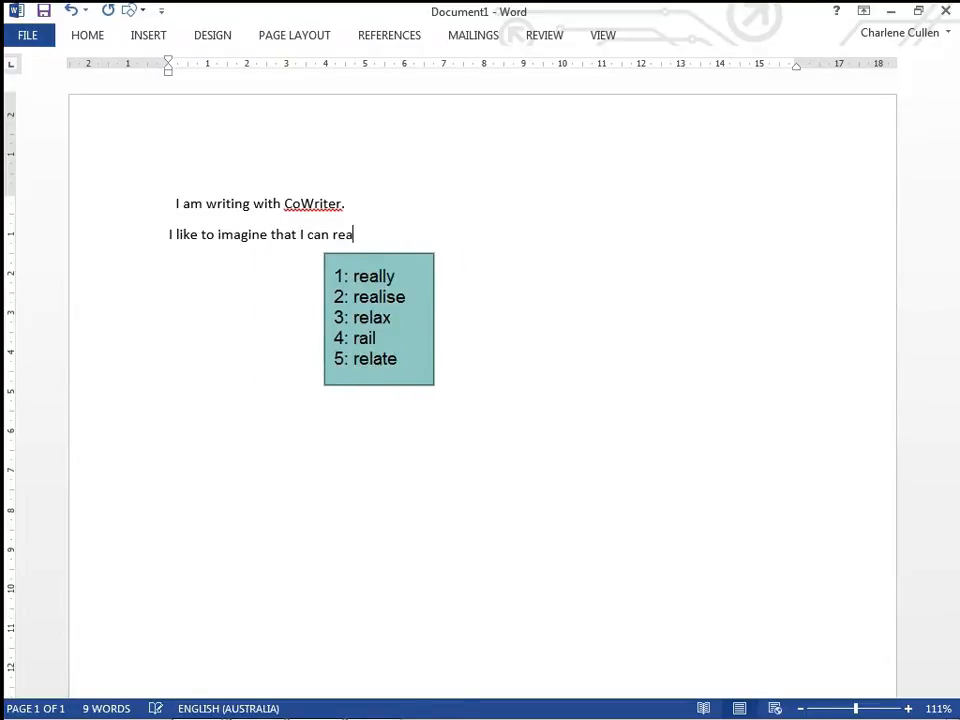
text(lly express)
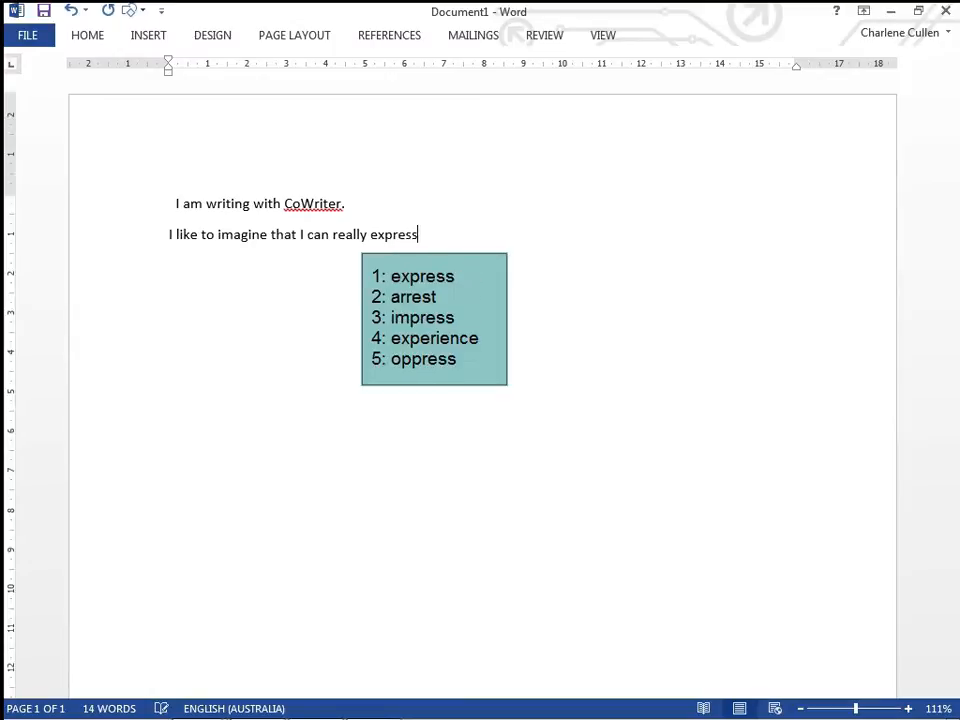
text( what's on )
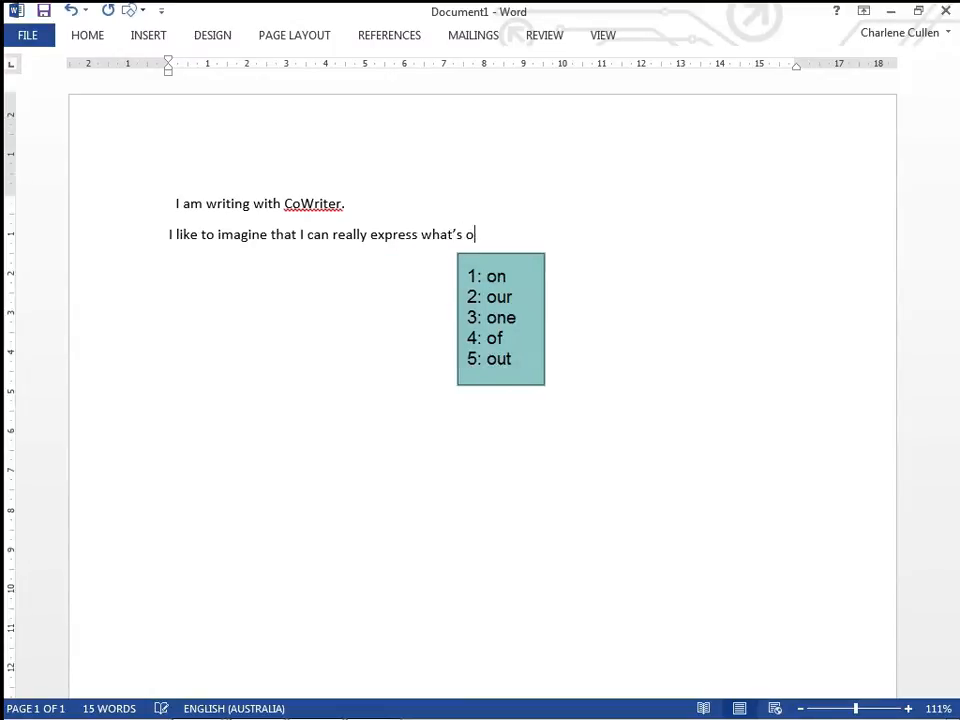
text(my mind)
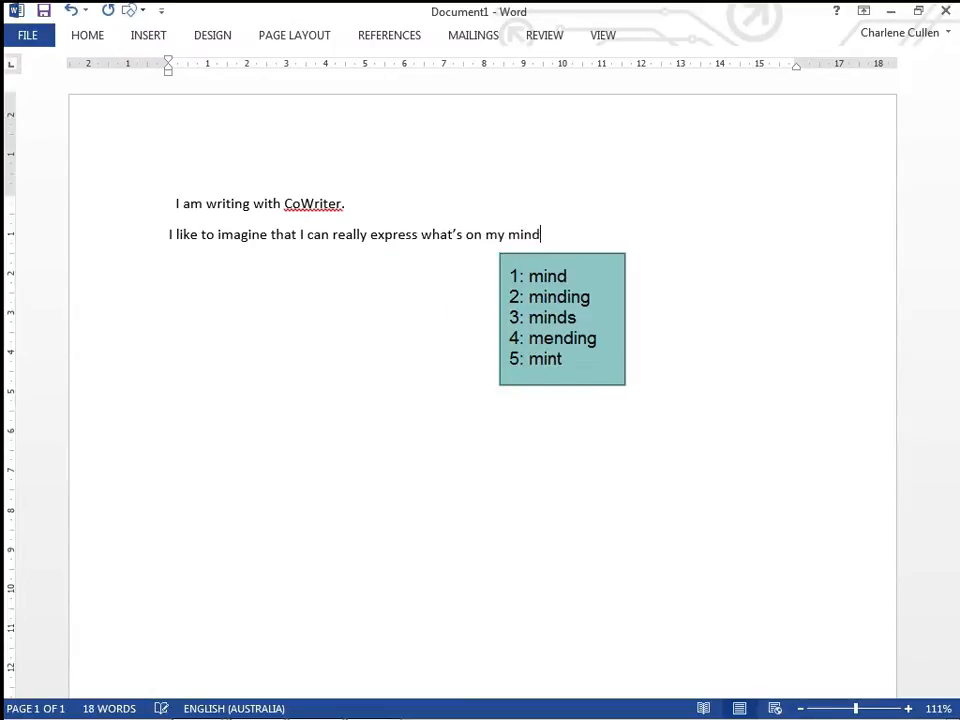
text(.)
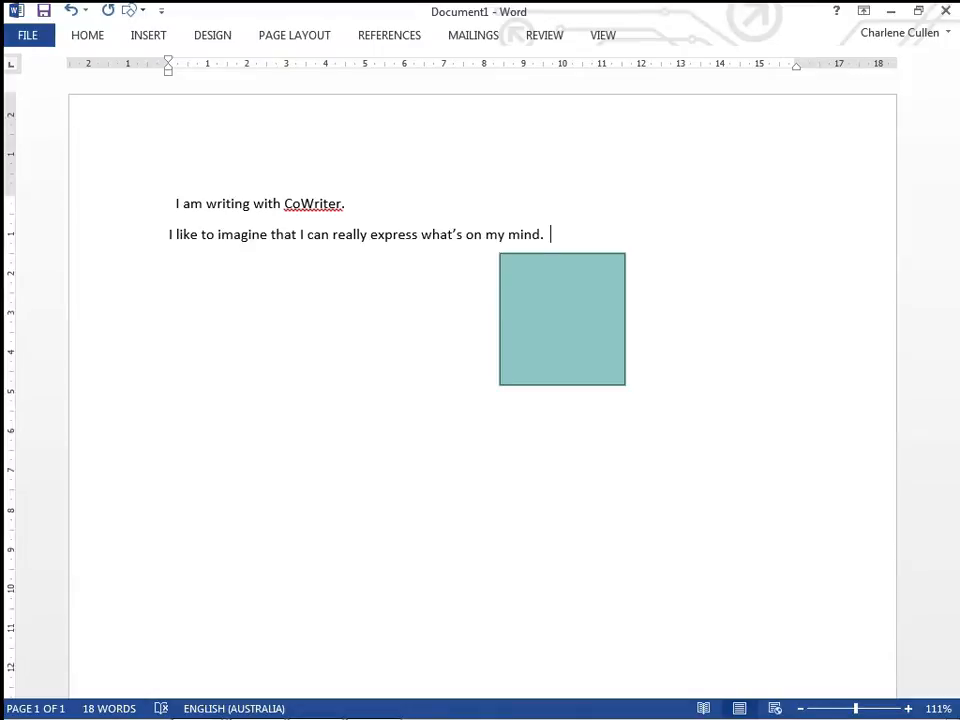
Start a third line reading "I like to imagine that I", choosing "to", "imagine", "that" and the second "I" from the word predictions
key(Return)
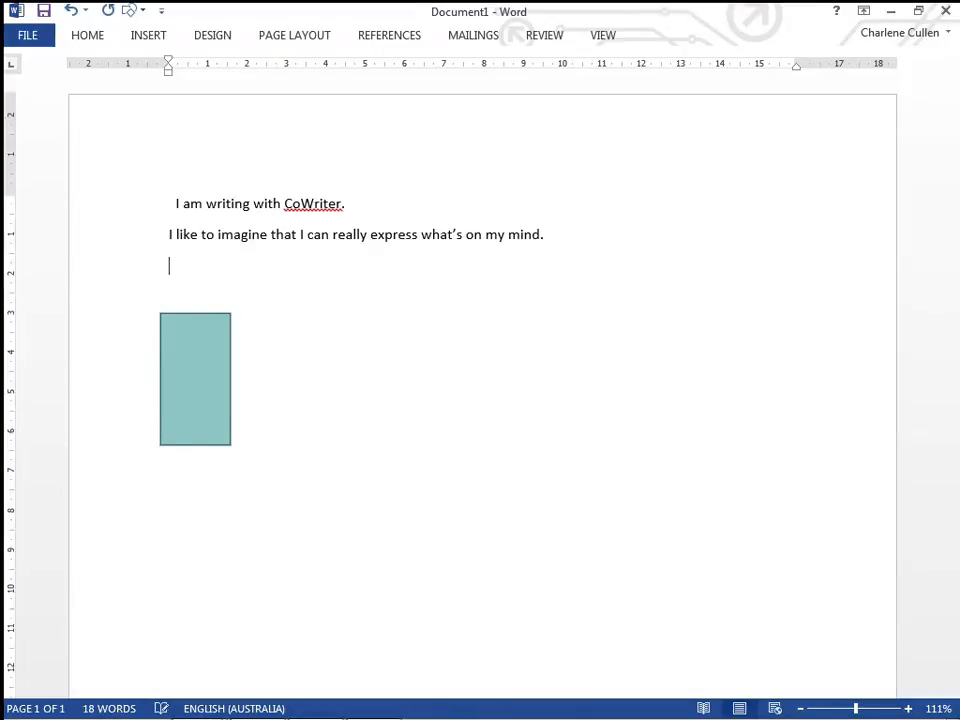
text(I l)
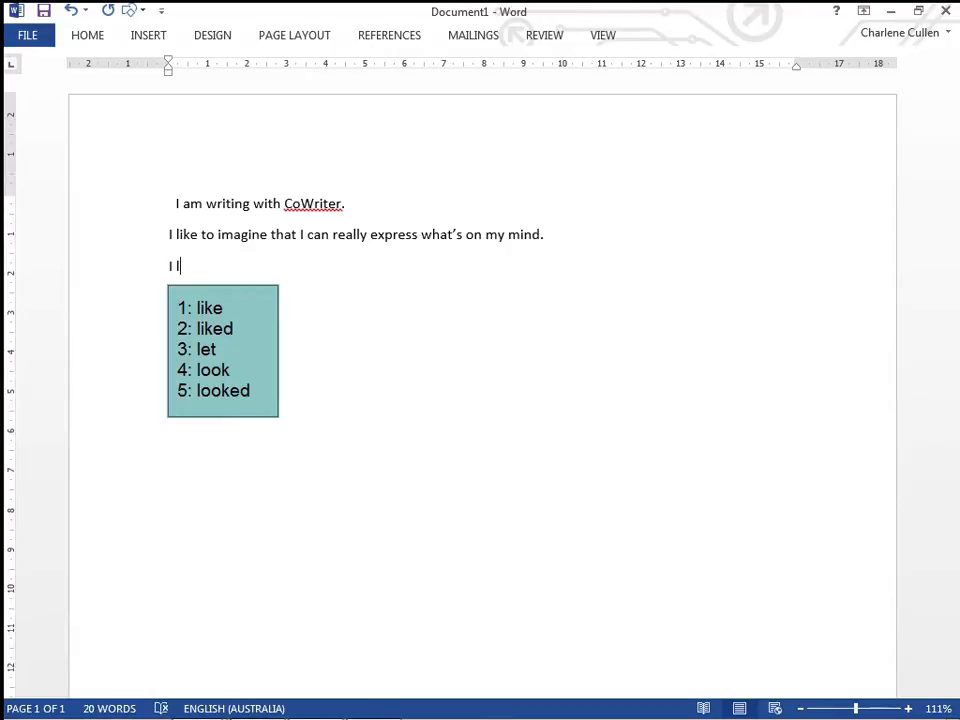
text(ike)
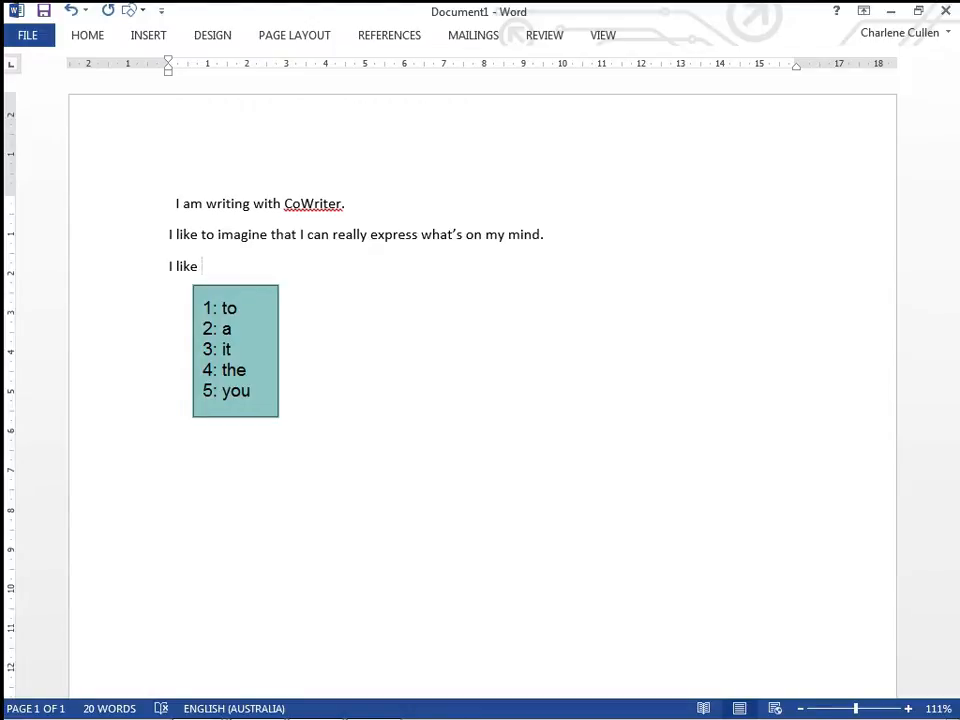
key(1)
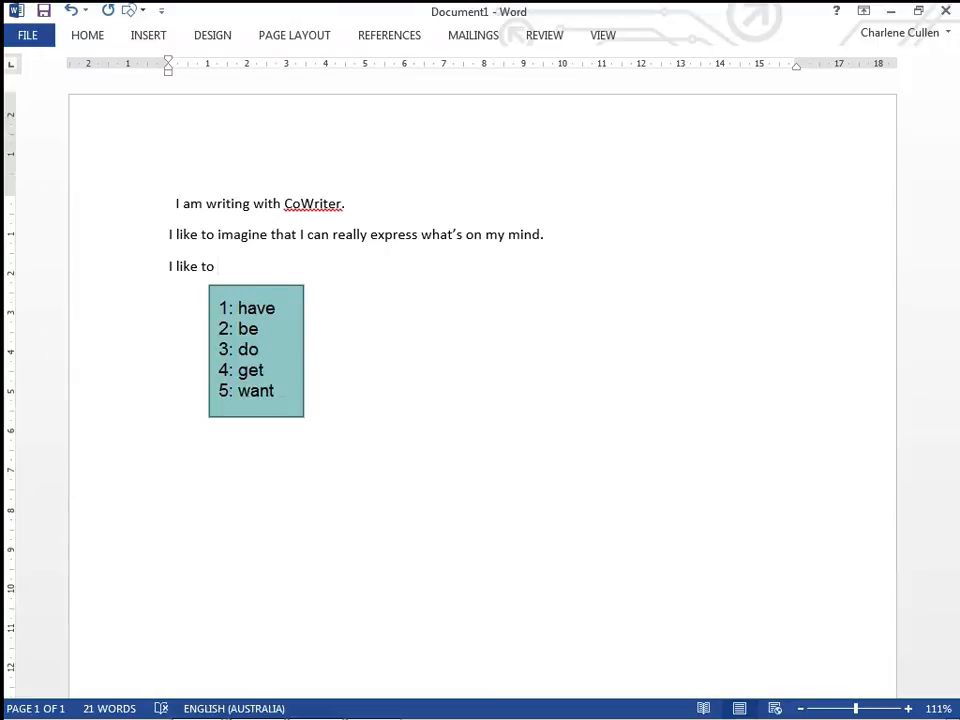
text(i)
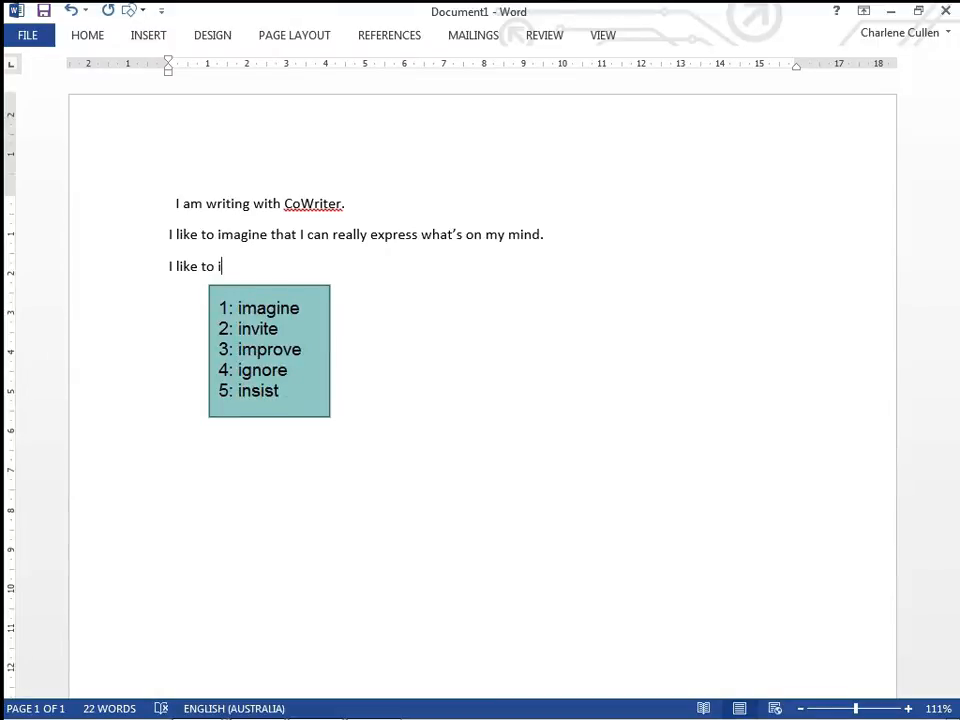
text(1)
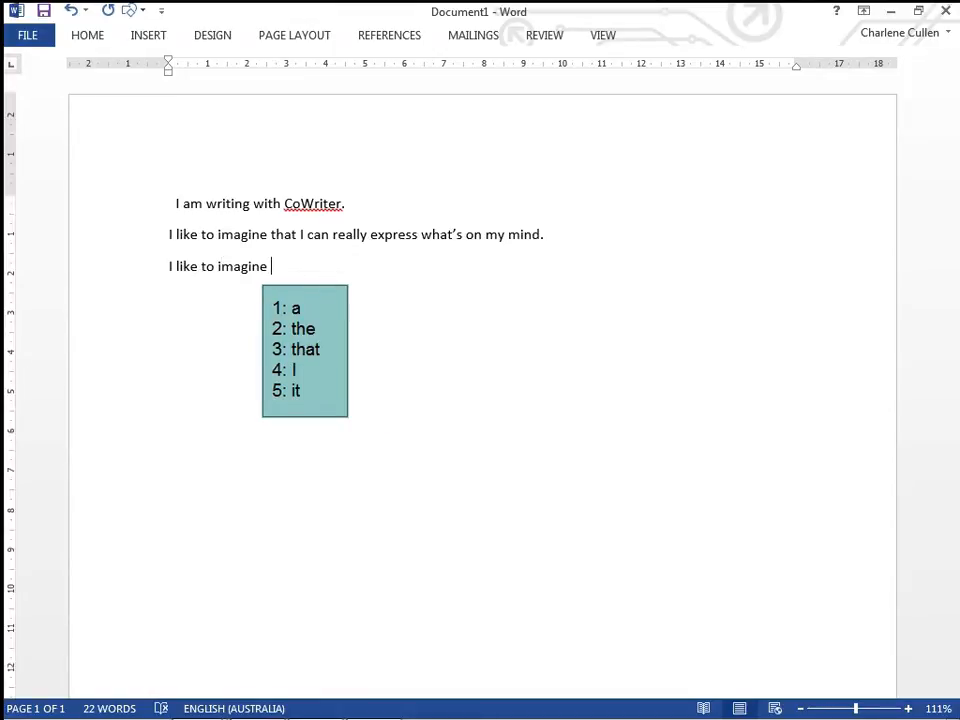
text(3)
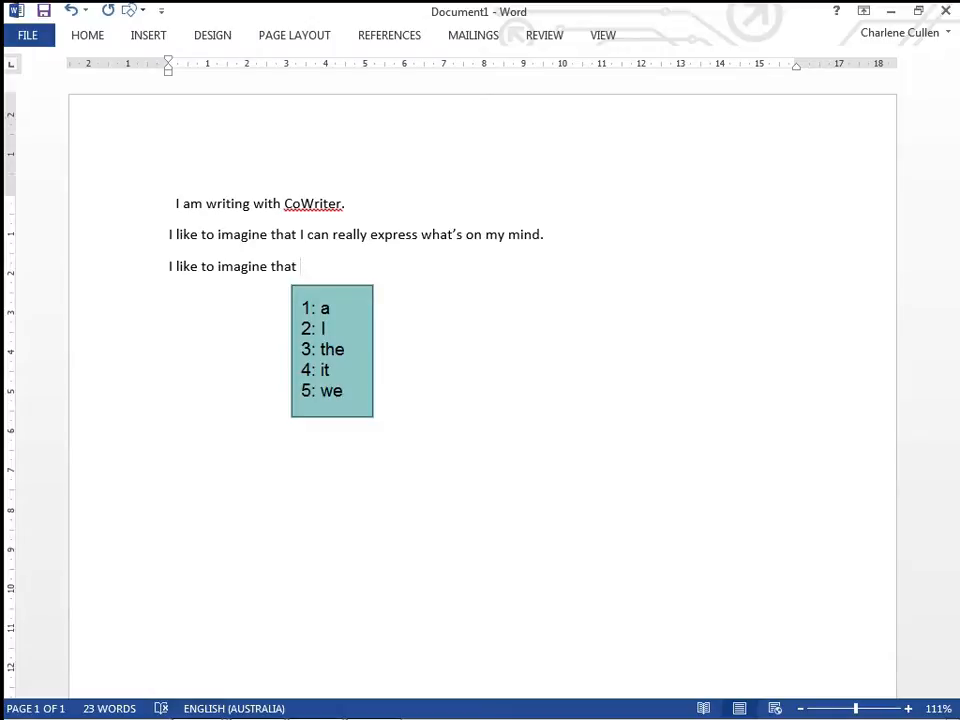
text(2)
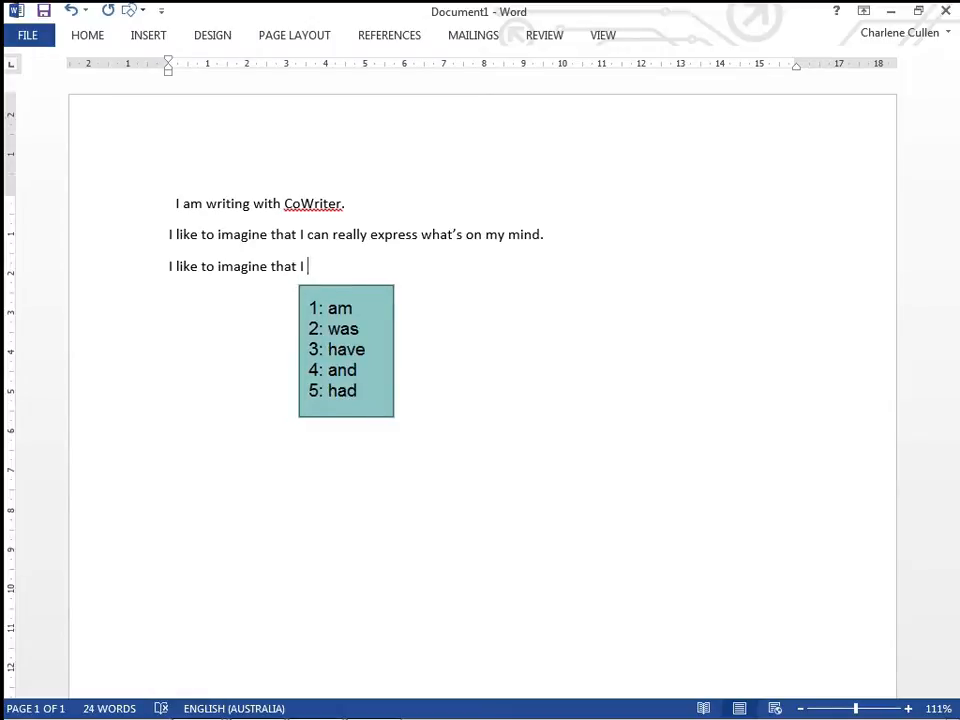
Continue the third line with "can really express", choosing each word from the predictions after entering only its first letter
text(c)
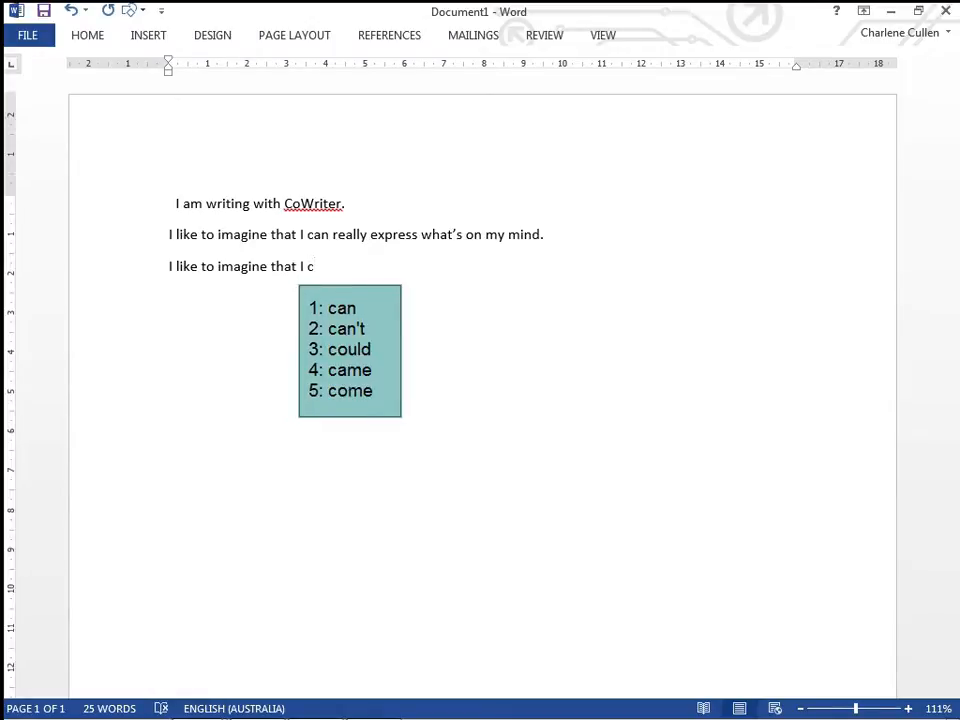
text(1)
text(r)
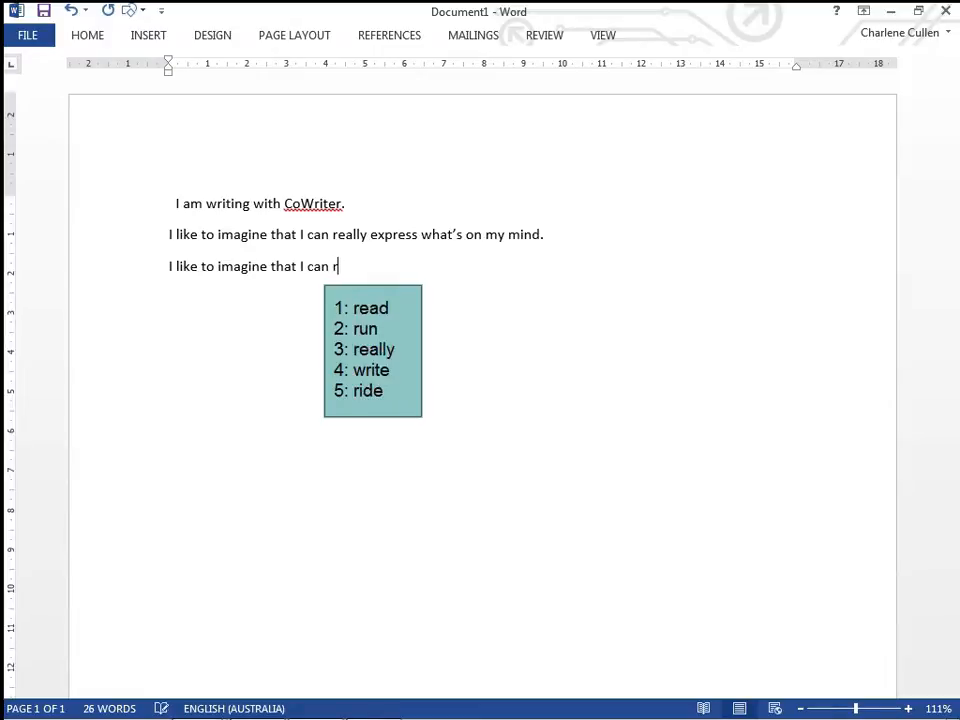
text(3)
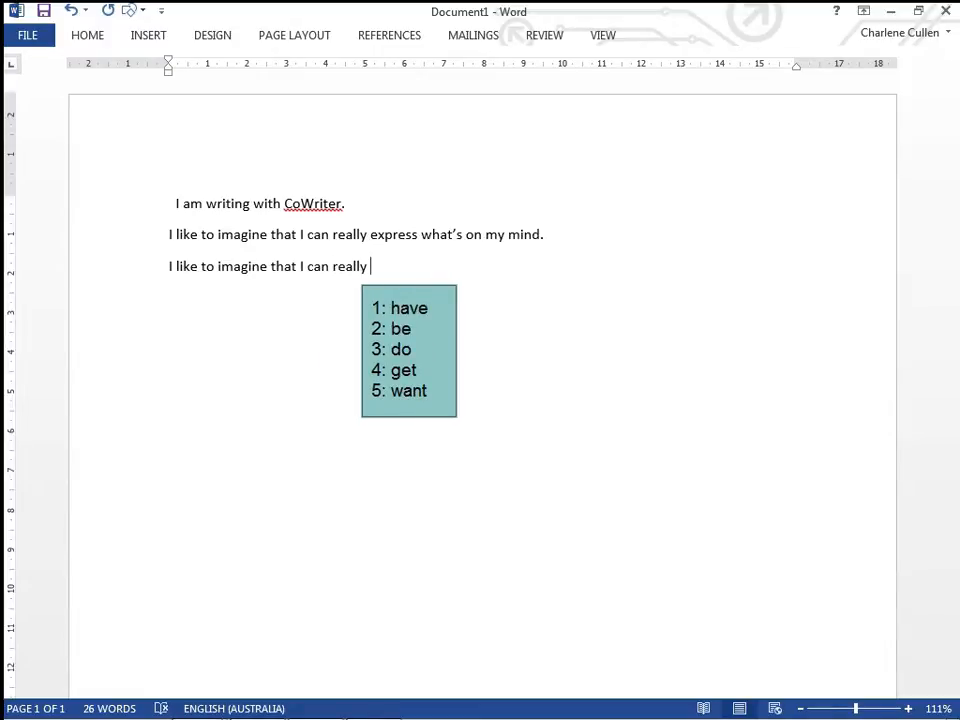
text(e)
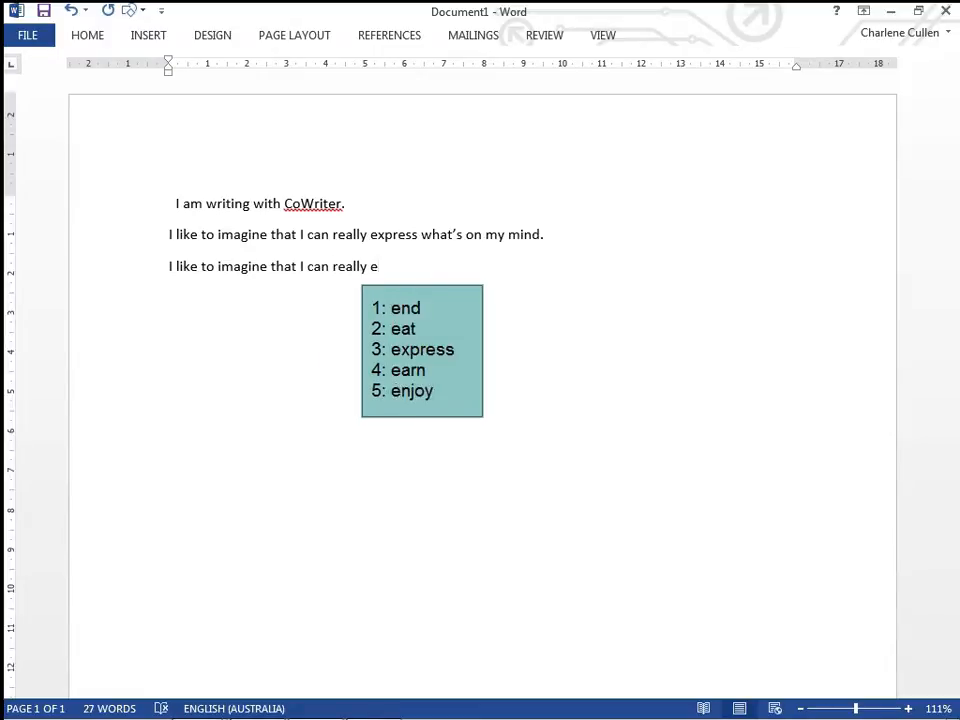
text(3)
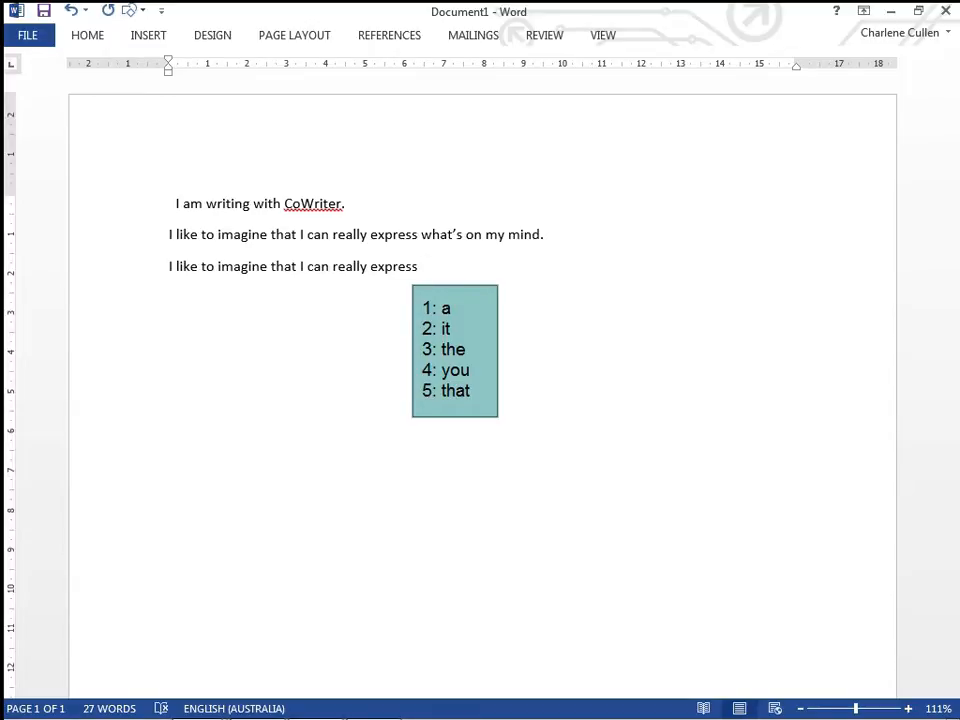
Add a line containing only "U" below the third line and start another new line
key(Return)
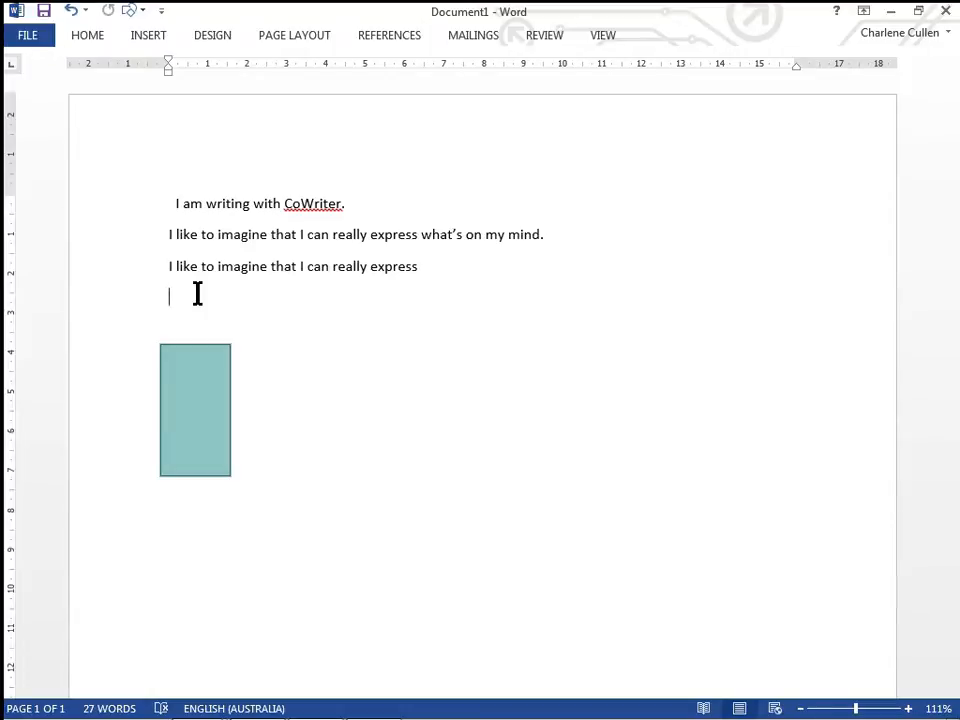
text(U)
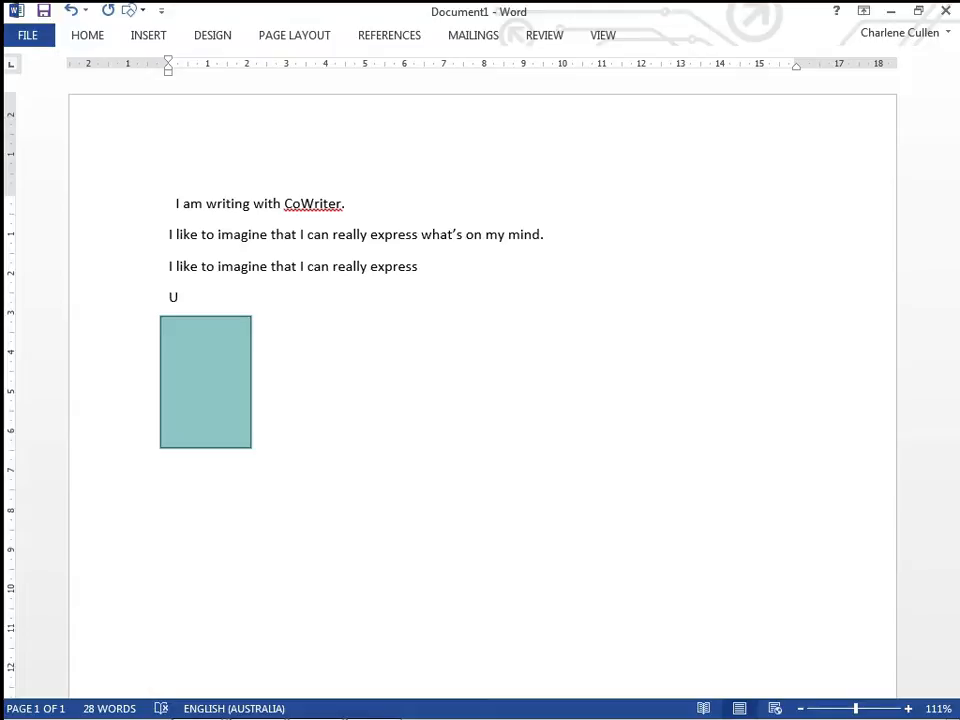
key(Return)
Write "I watched an elephant", entering the misspellings "wacthed" and "elef" and replacing them with the predictions "watched" and "elephant"
text(I wacthed)
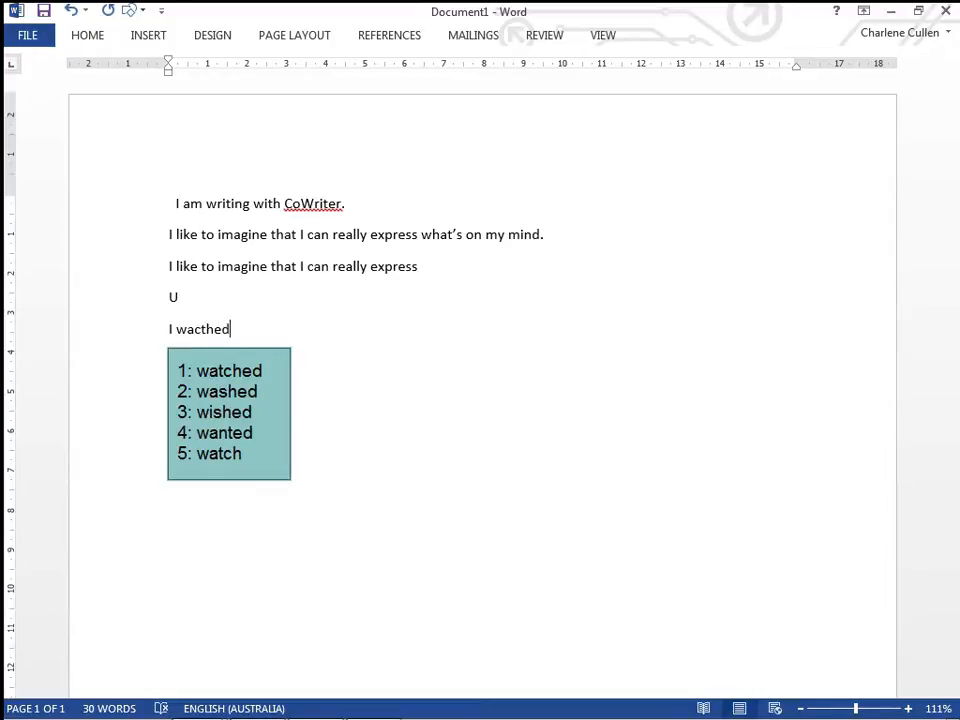
text(1)
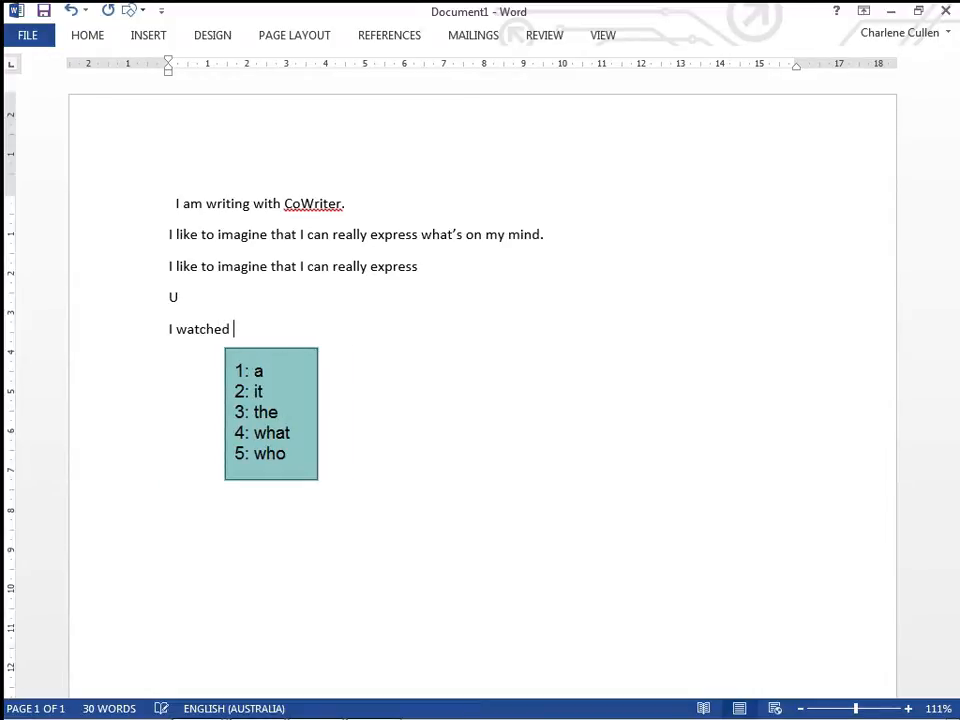
text(an )
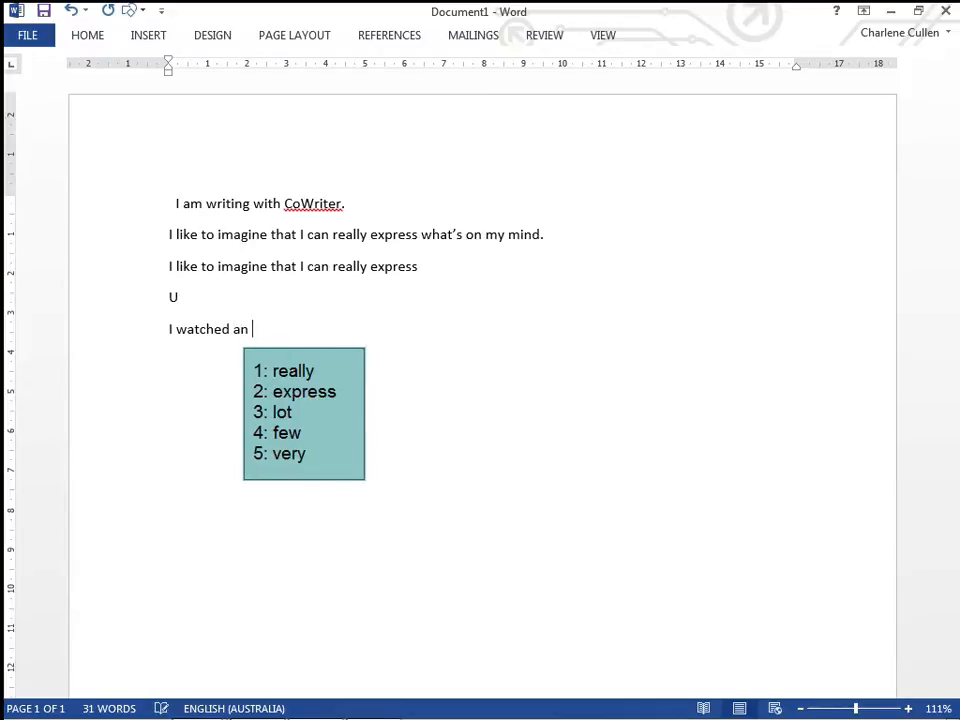
text(el)
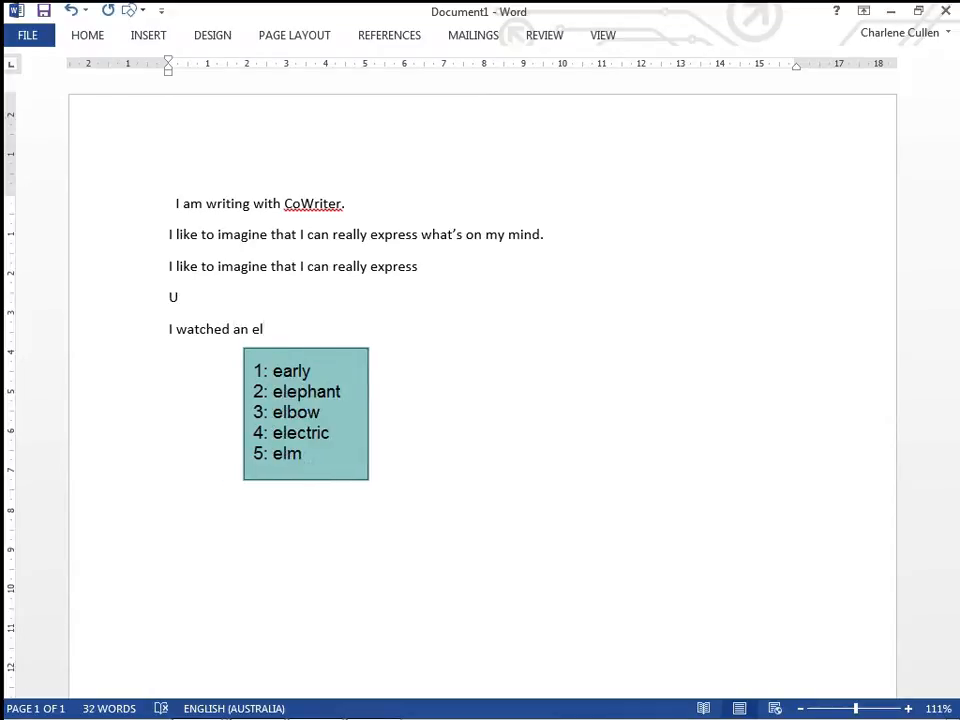
text(e)
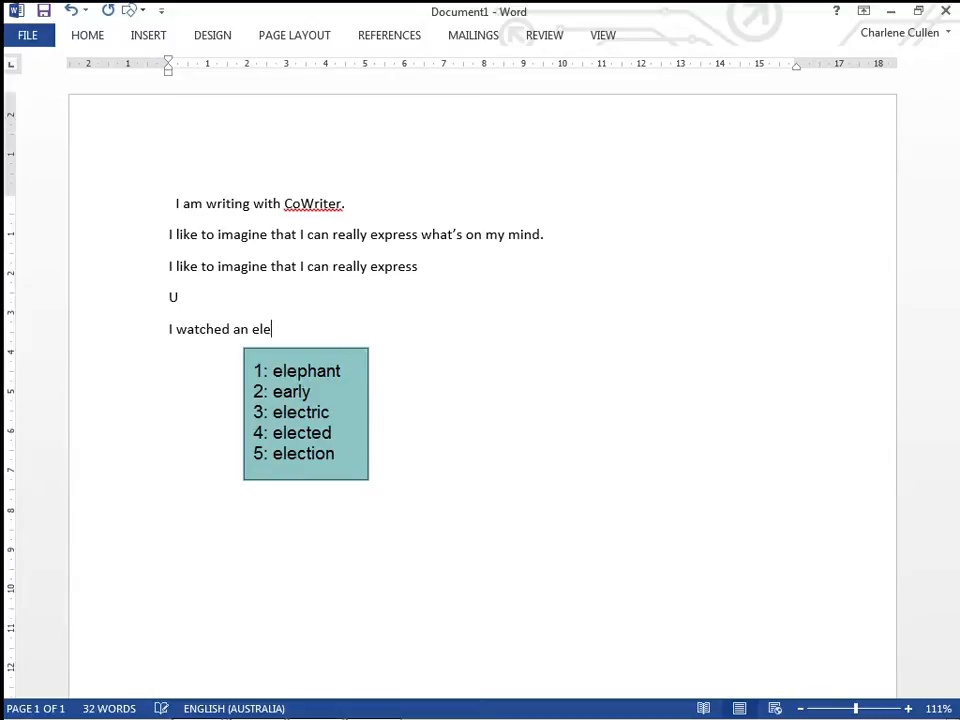
text(f)
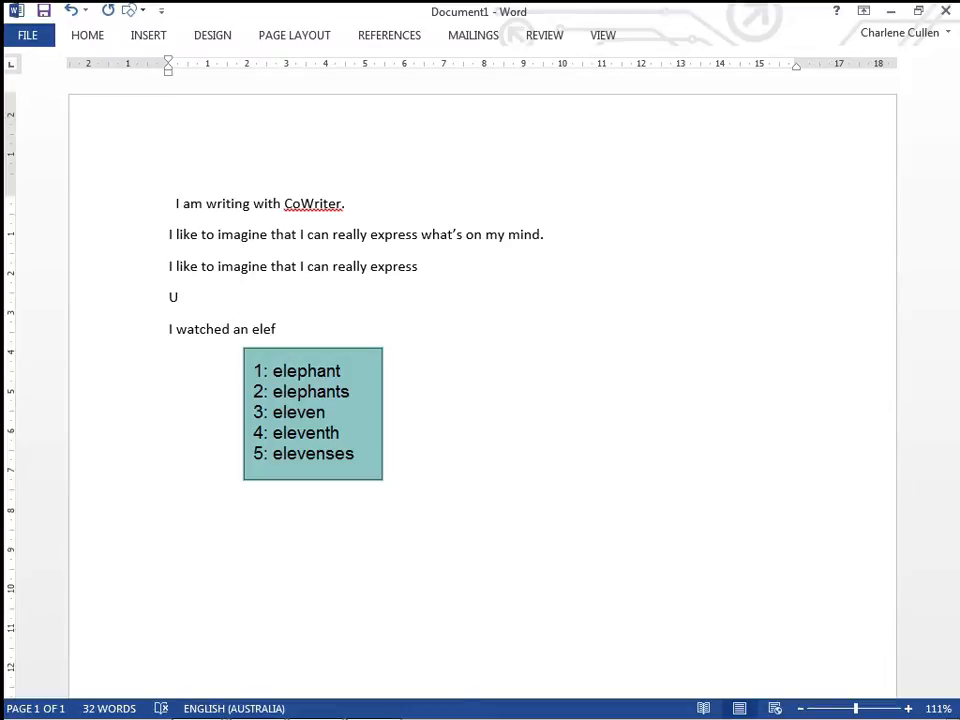
key(1)
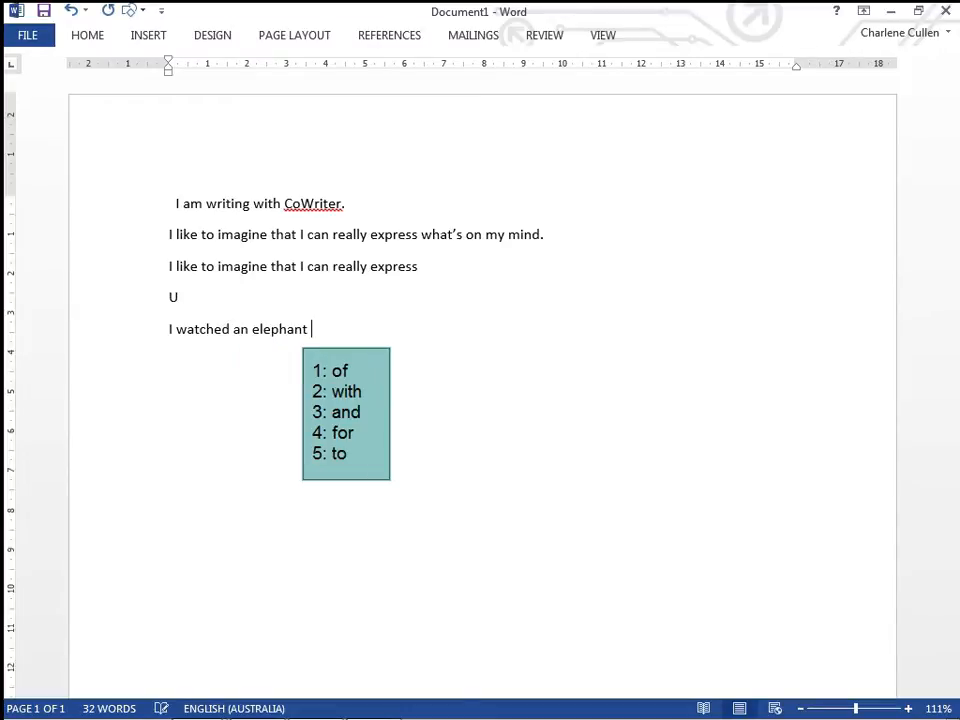
Continue the sentence with "and giraffe", entering the phonetic spelling "jerf" and choosing "giraffe" from the predictions
text(and)
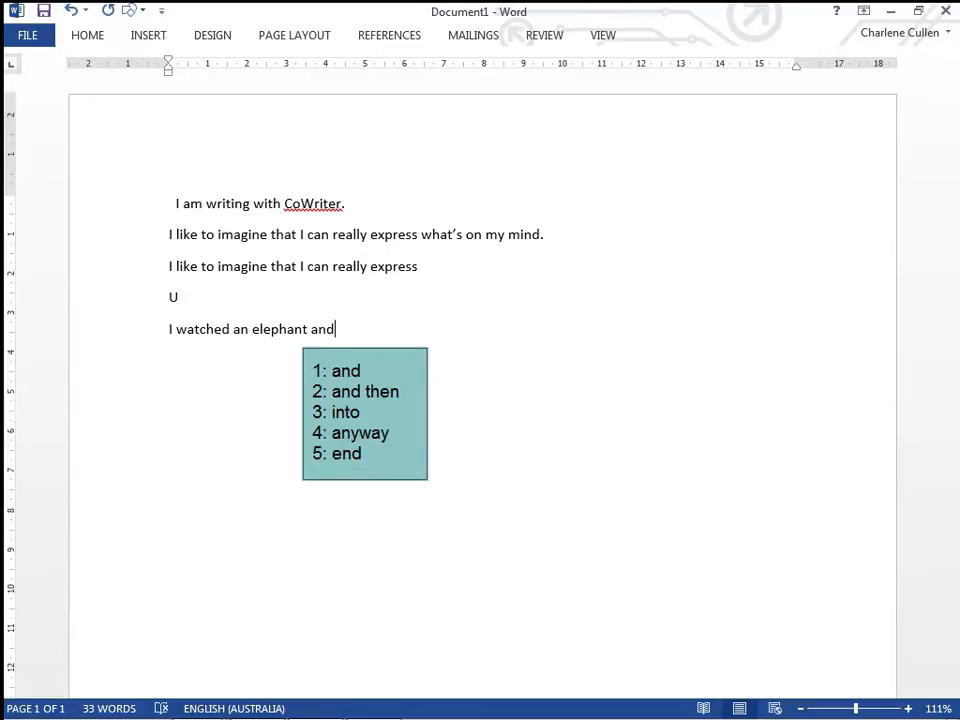
text( je)
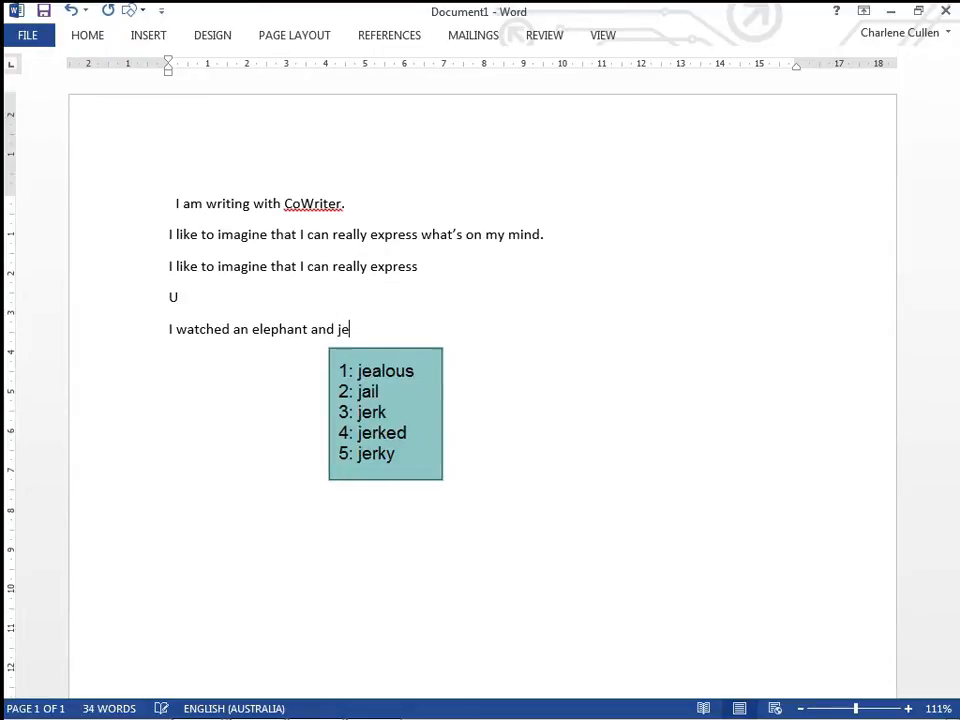
text(r)
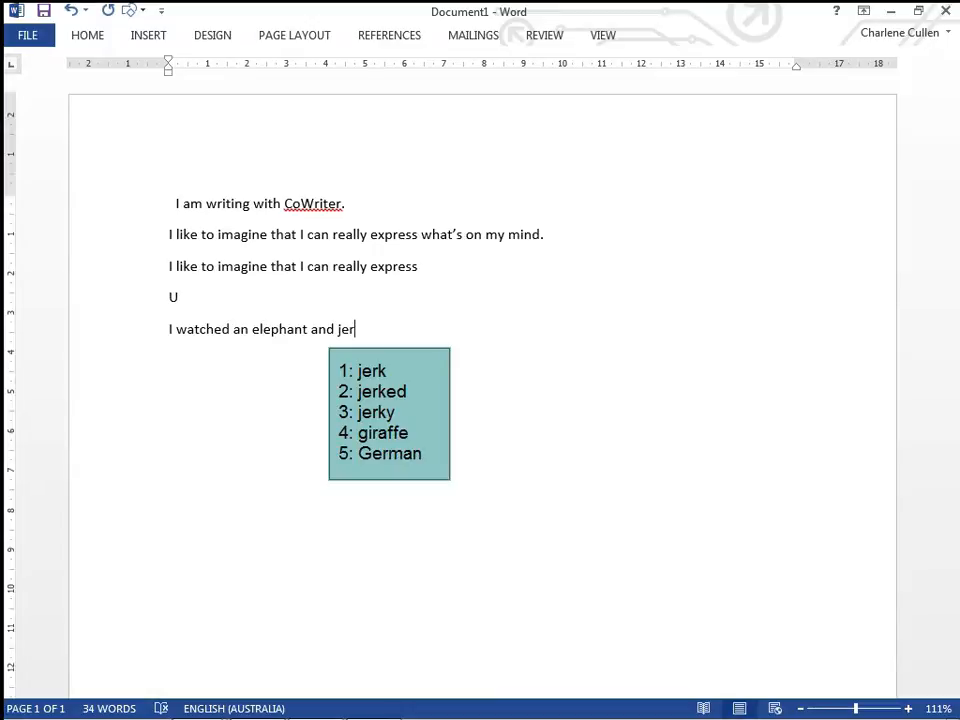
text(f)
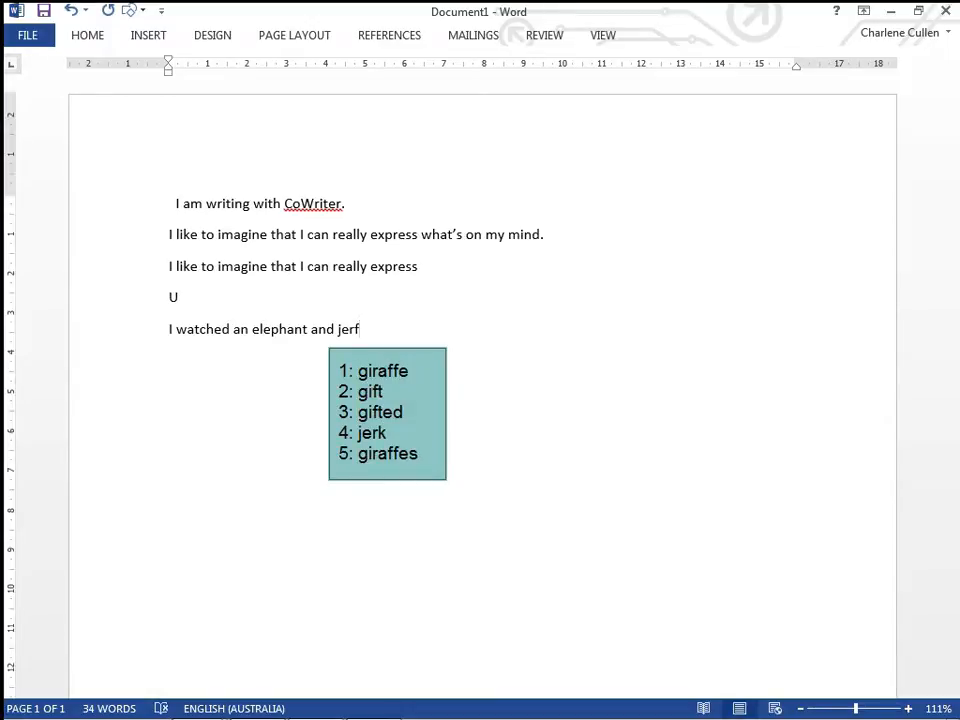
text(1)
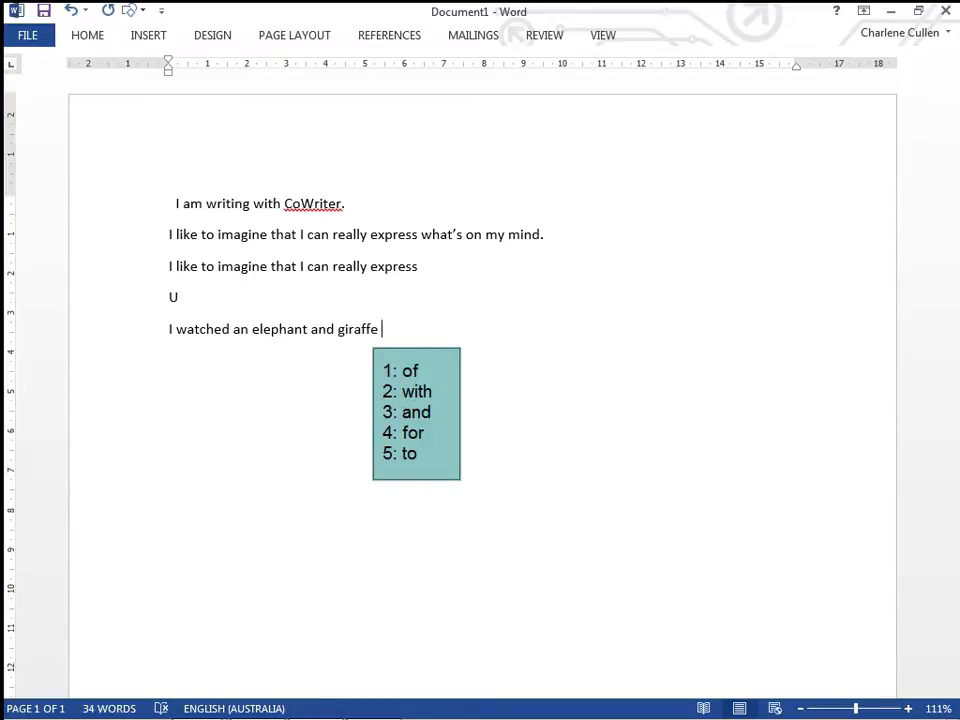
Complete the elephant and giraffe sentence with "roller skate down the street", writing the words out in full
text(roll)
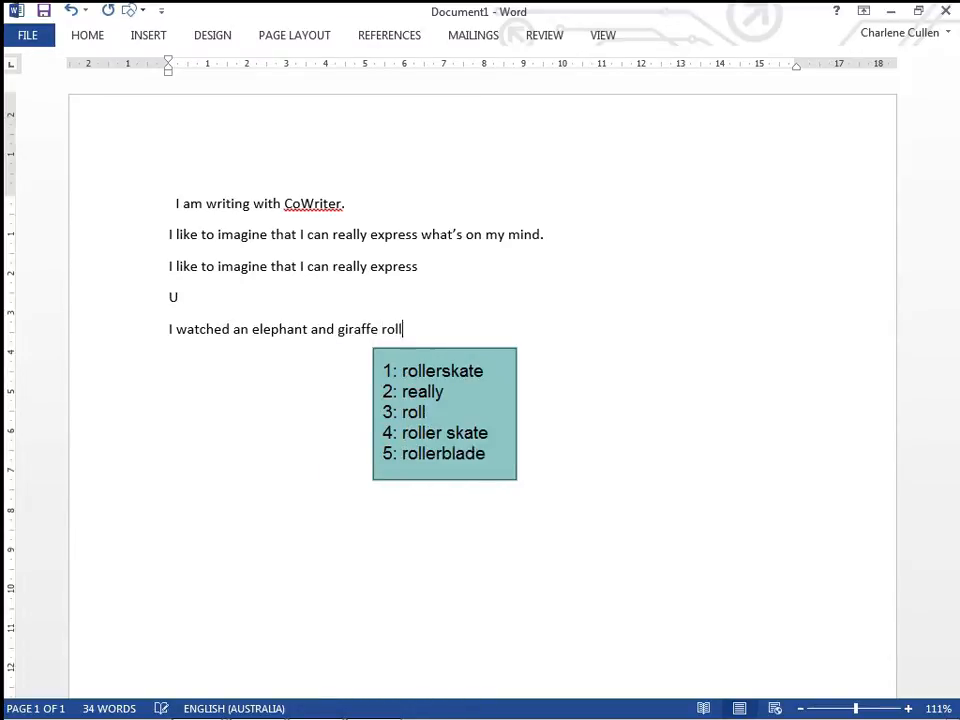
text(er skate)
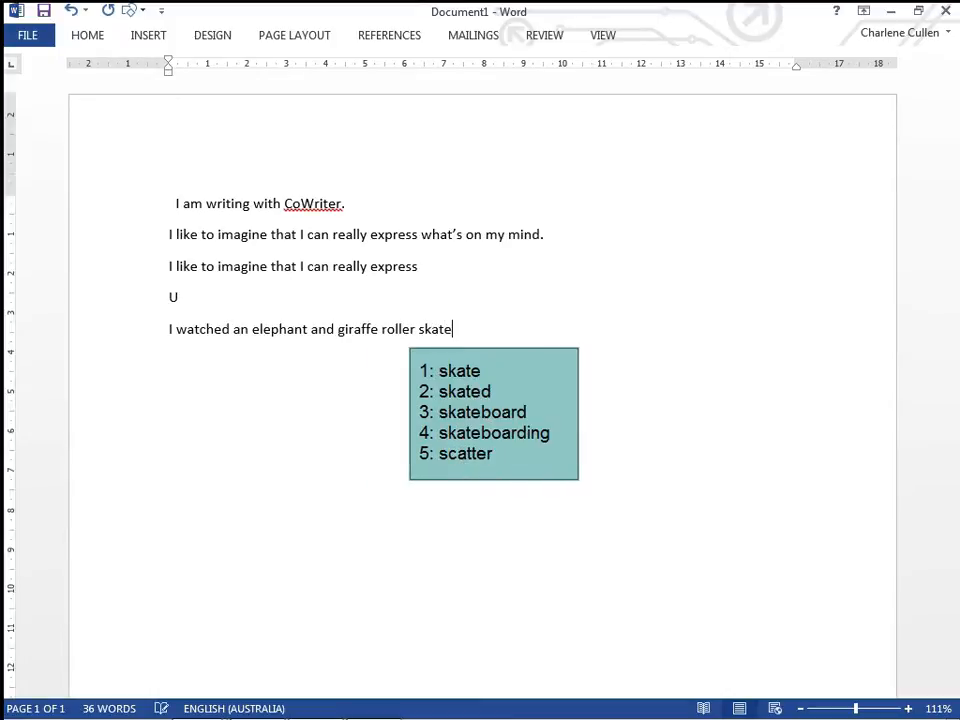
text( down the)
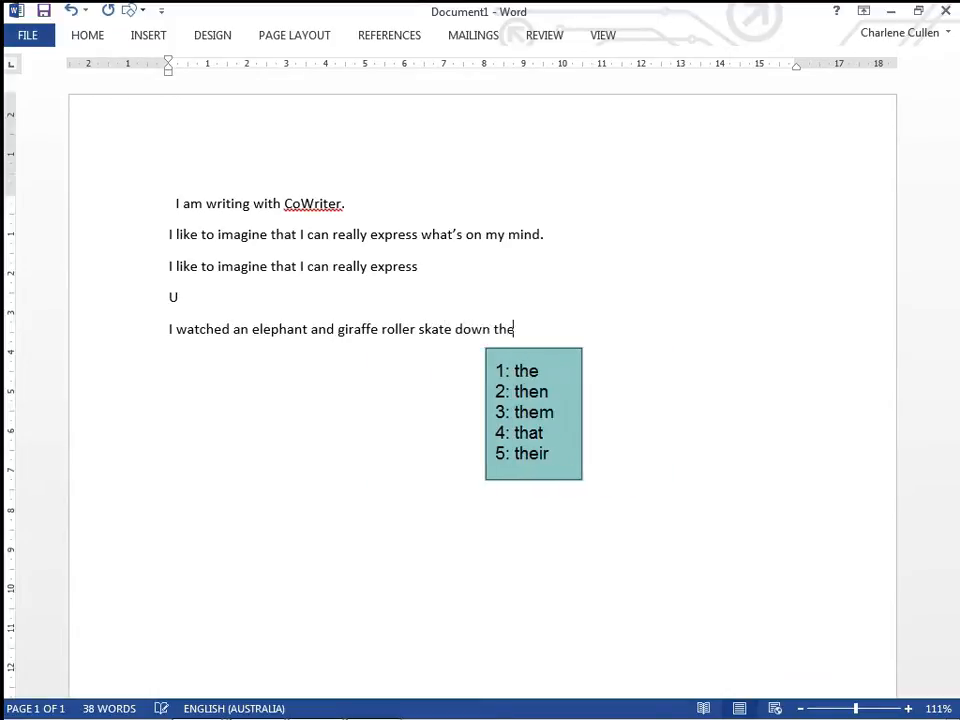
text( street)
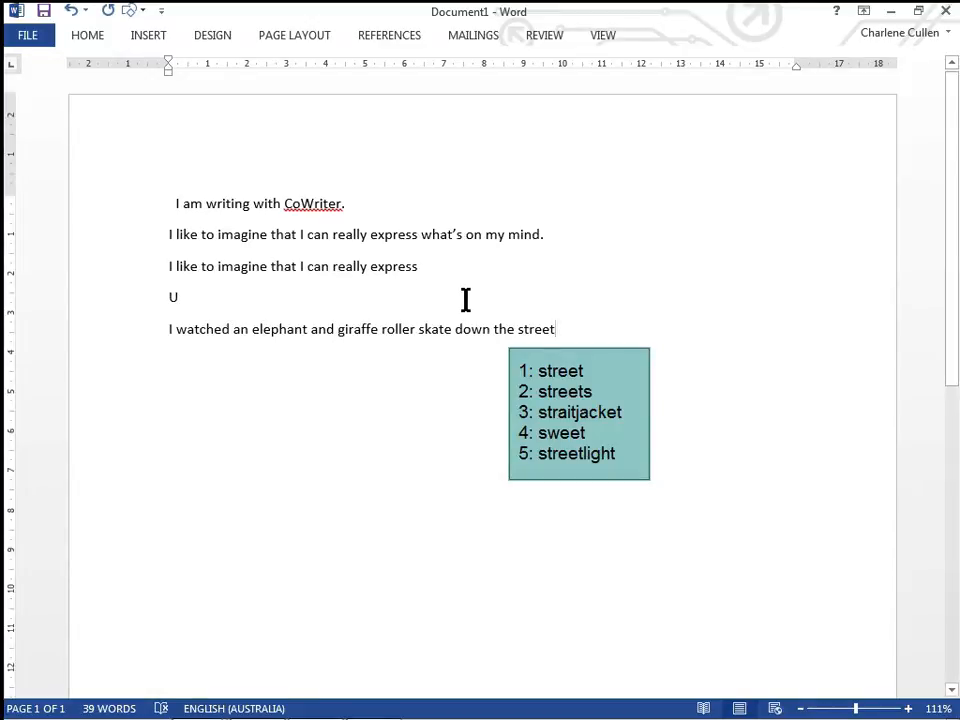
Insert the word "busy" before "street" in the elephant and giraffe sentence
click(518, 329)
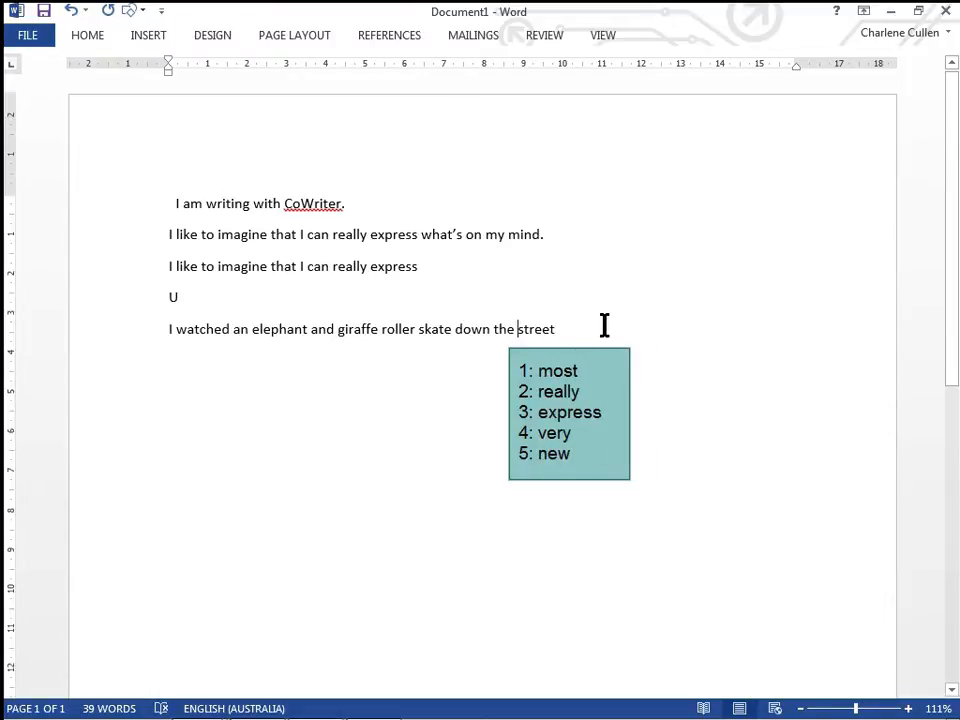
text(b )
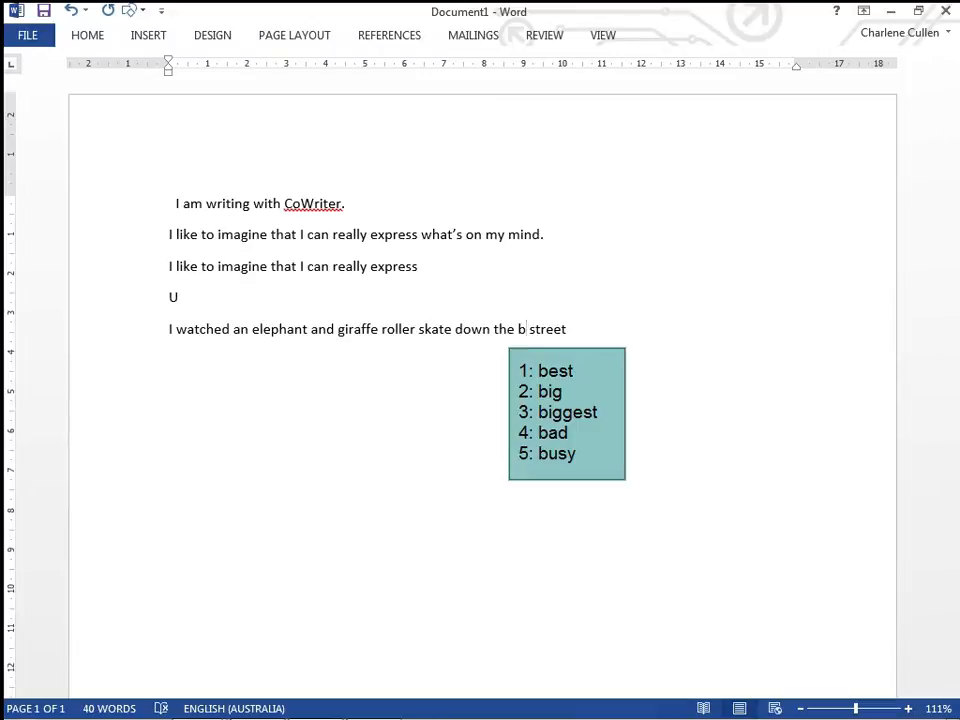
text(us)
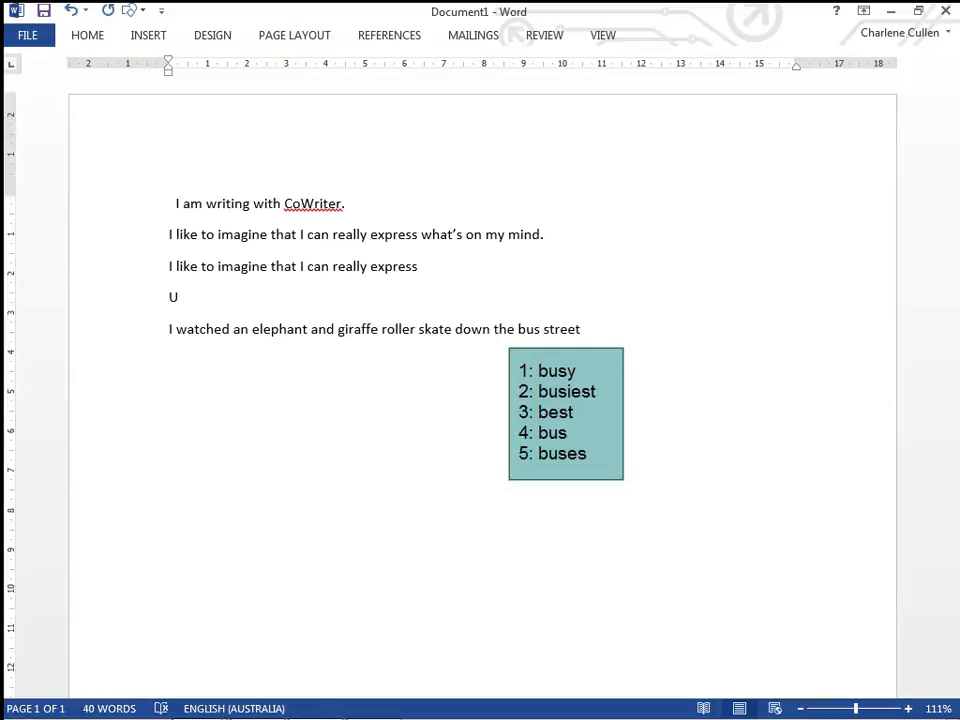
text(y)
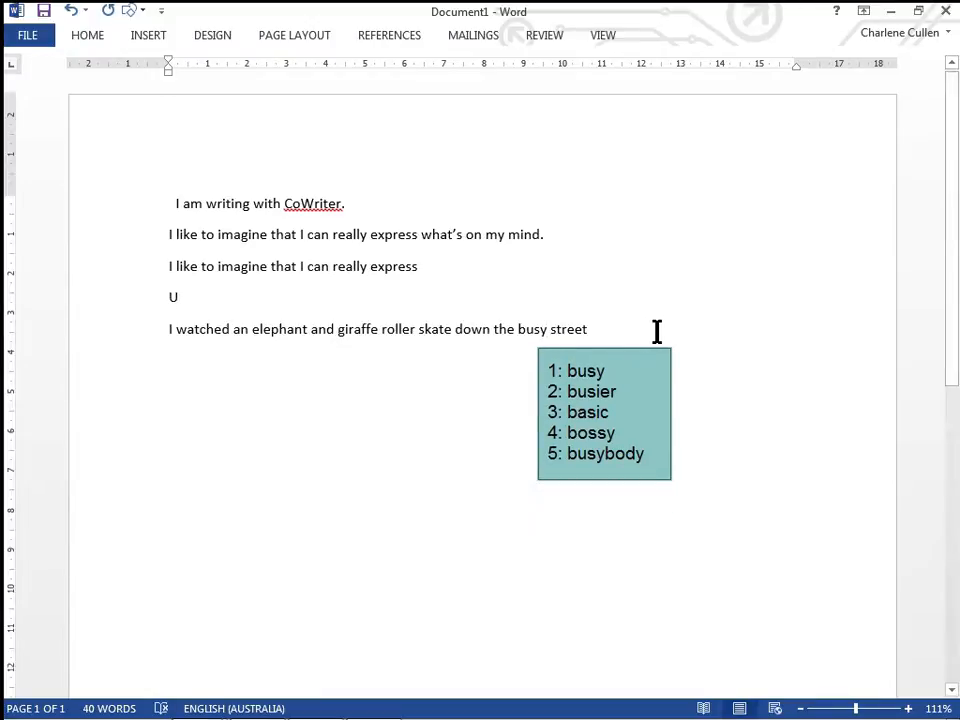
Start a new paragraph below the elephant and giraffe sentence
click(272, 368)
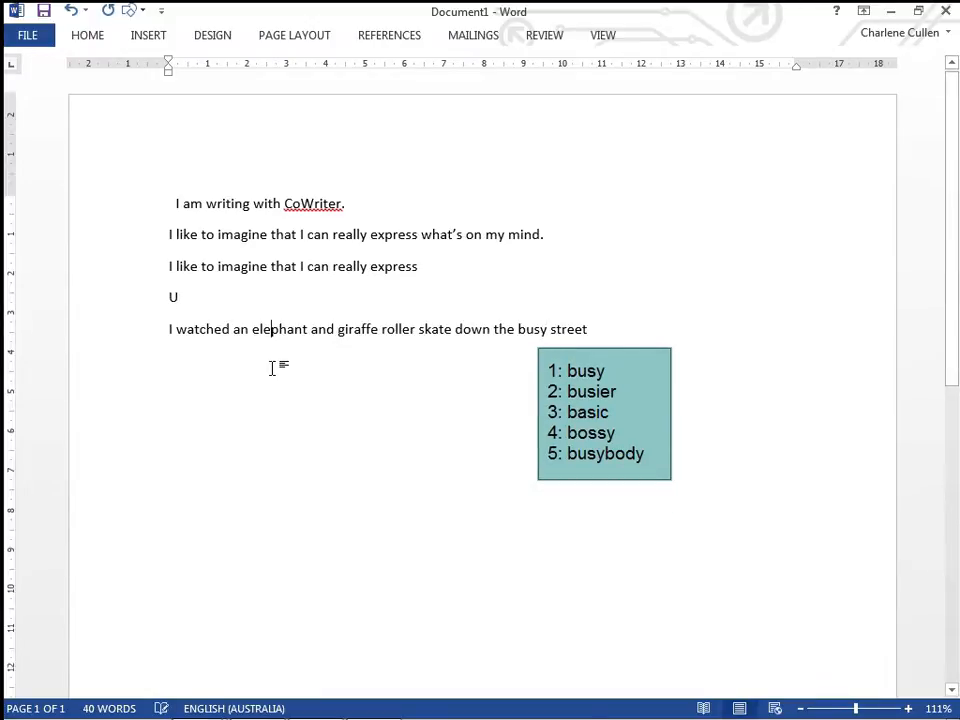
click(594, 329)
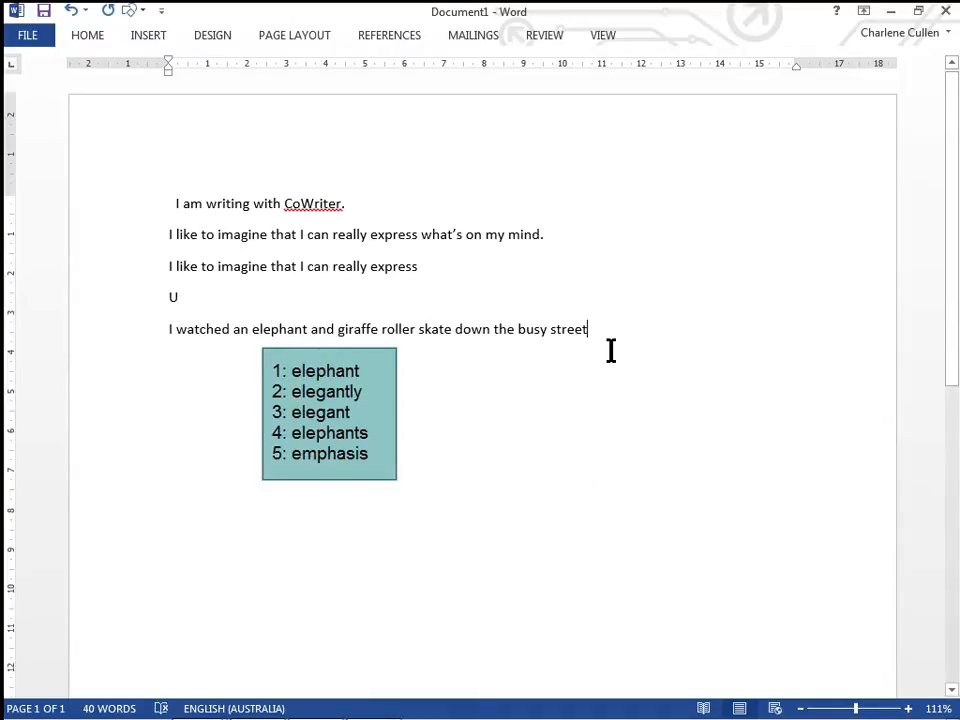
key(BackSpace)
key(Return)
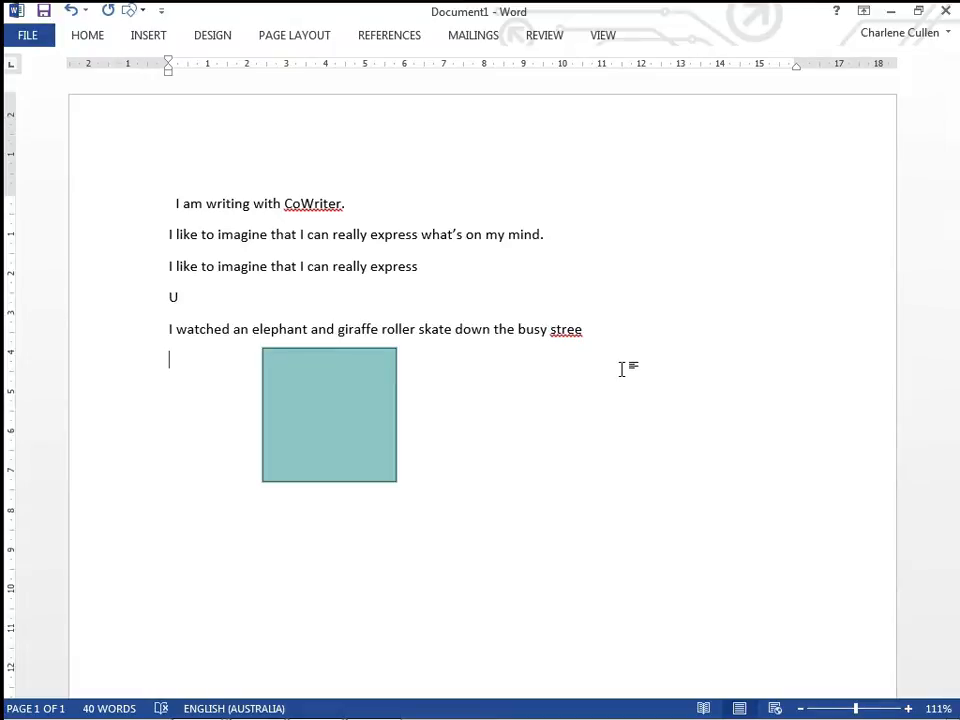
Enter "Alber" on the new line to check the word predictions without a topic dictionary, and delete it
text(Al)
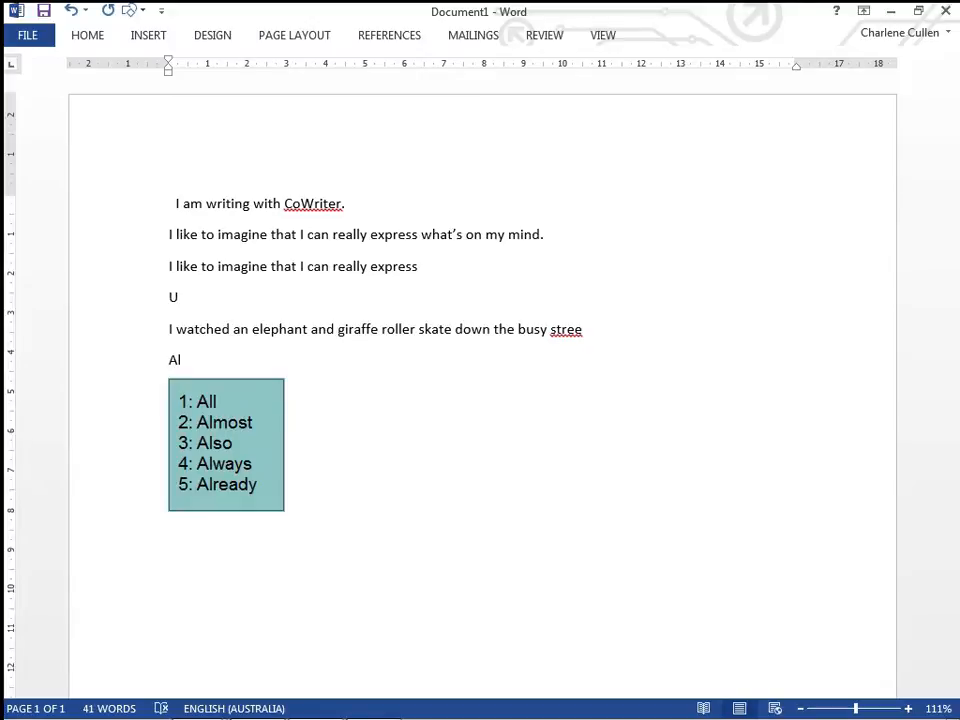
text(be)
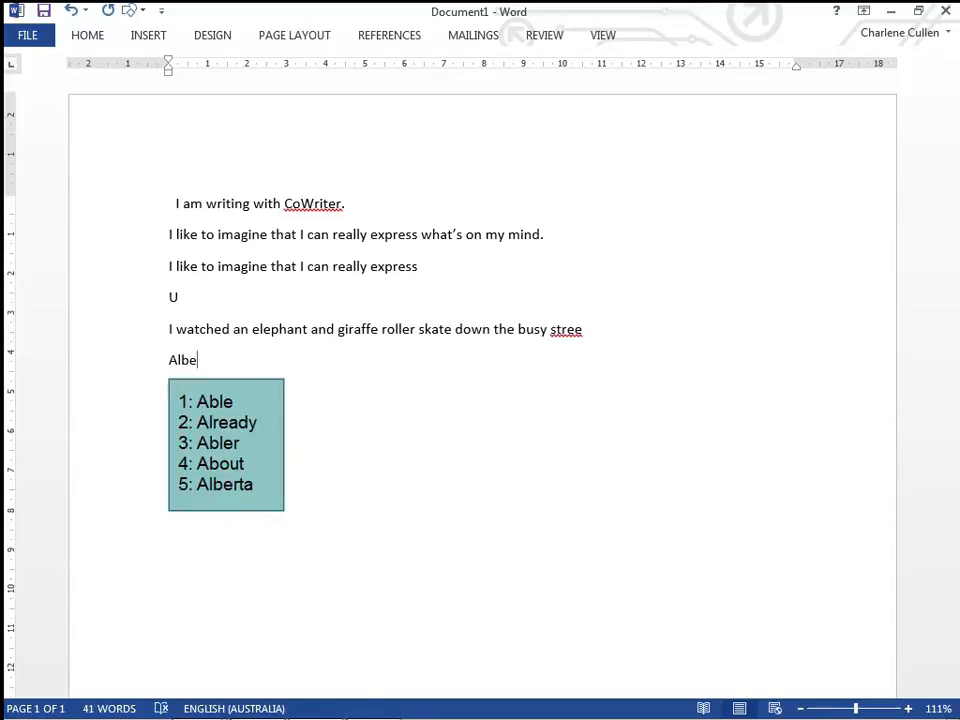
text(r)
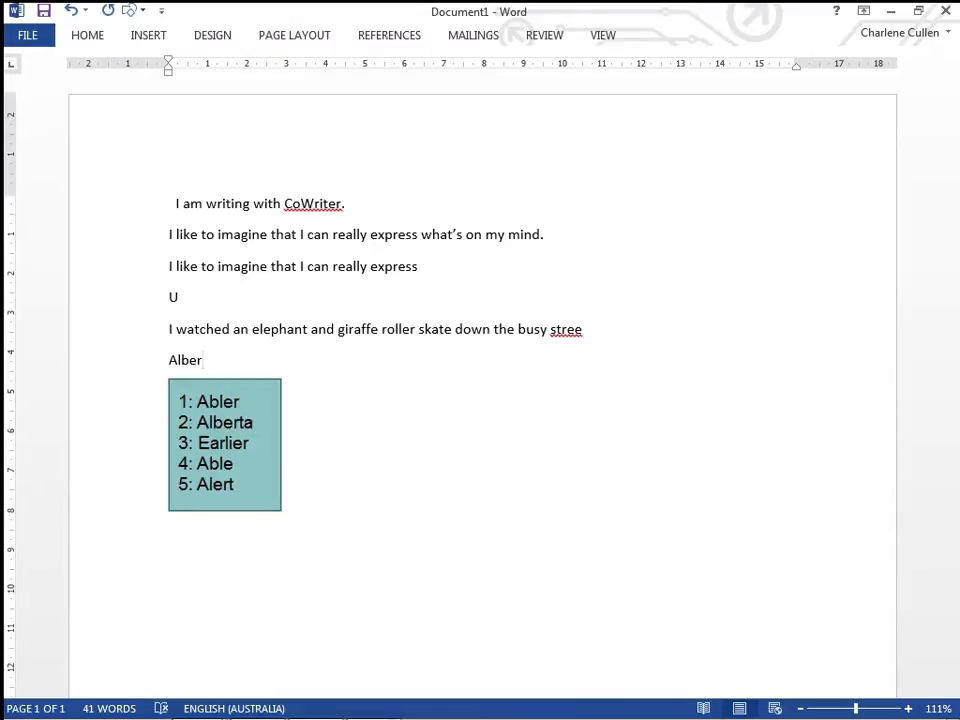
key(BackSpace)
key(BackSpace)
key(BackSpace)
key(BackSpace)
key(BackSpace)
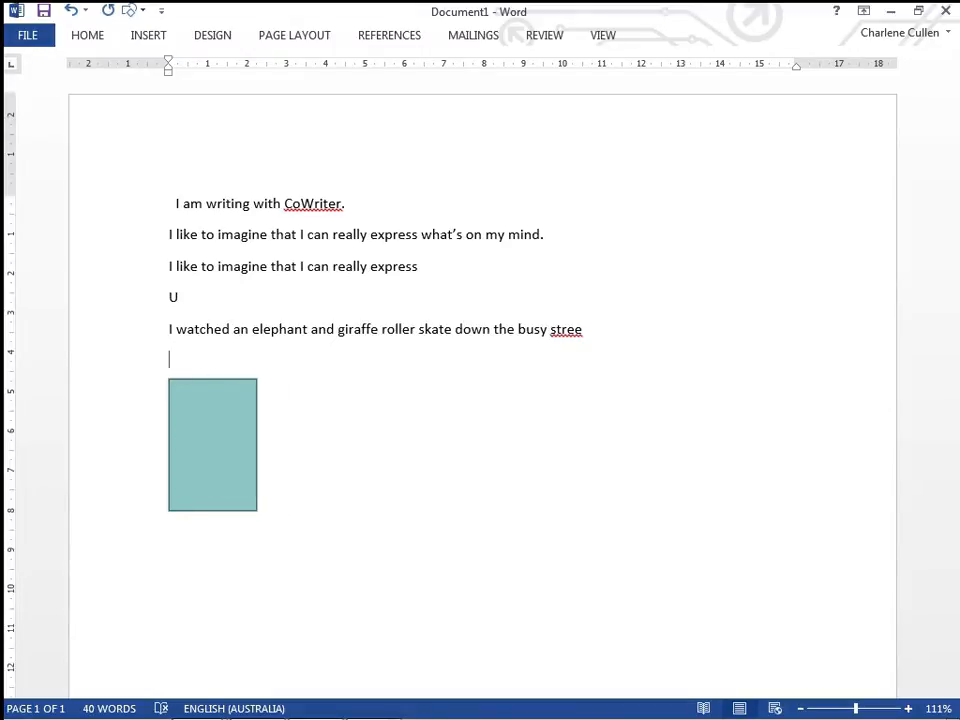
Activate the Albert Einstein topic dictionary and write "Albert Einstein" by entering "Al" and choosing the name from the predictions
mouse_move(214, 439)
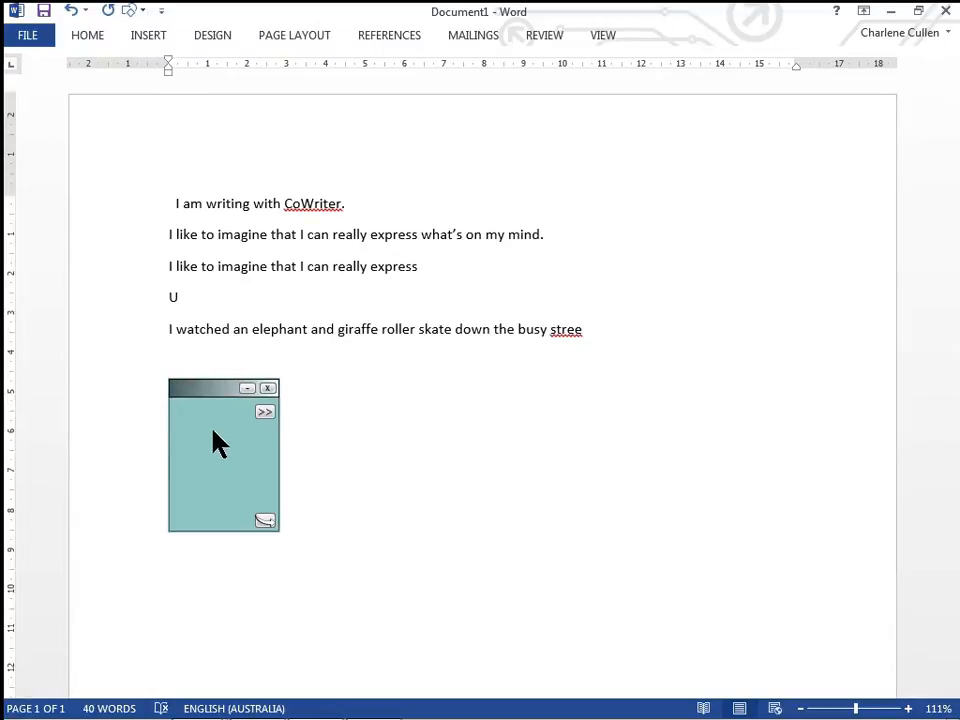
click(265, 521)
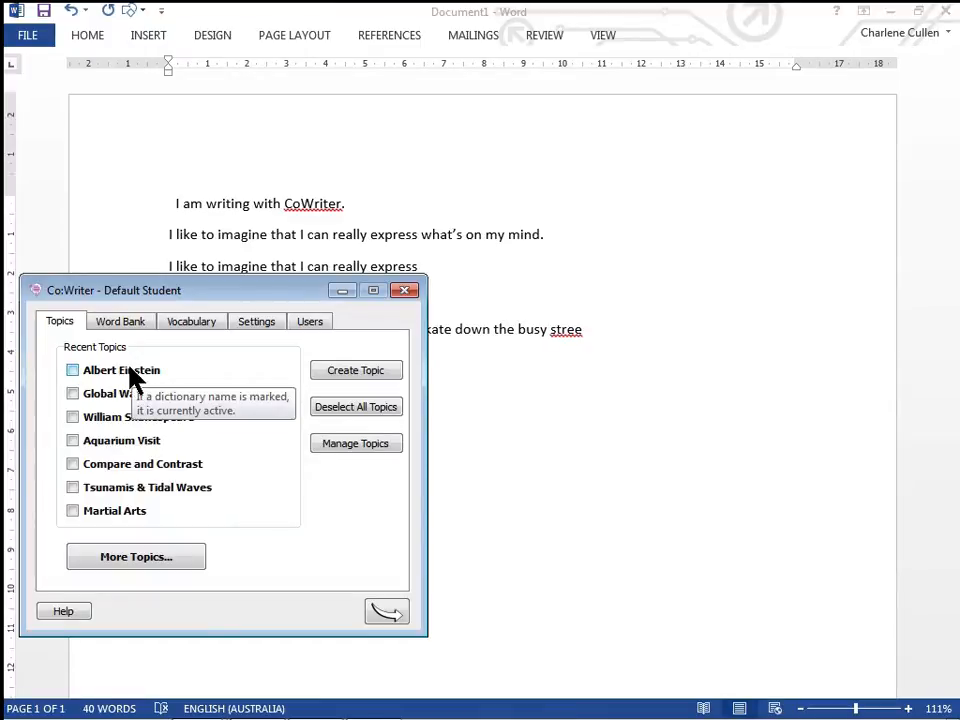
click(73, 371)
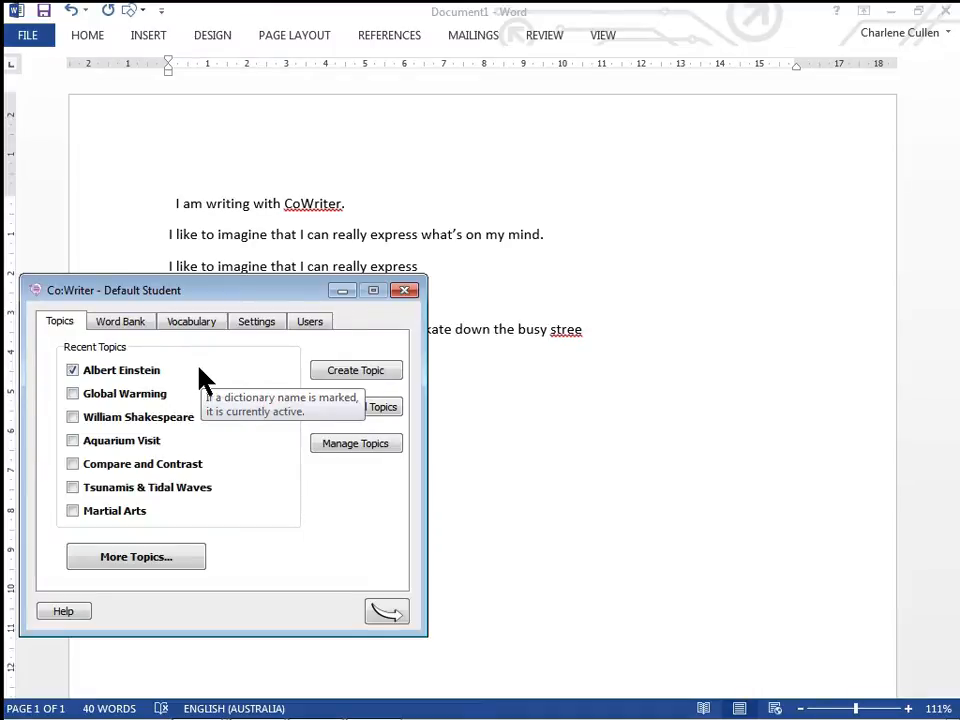
click(387, 611)
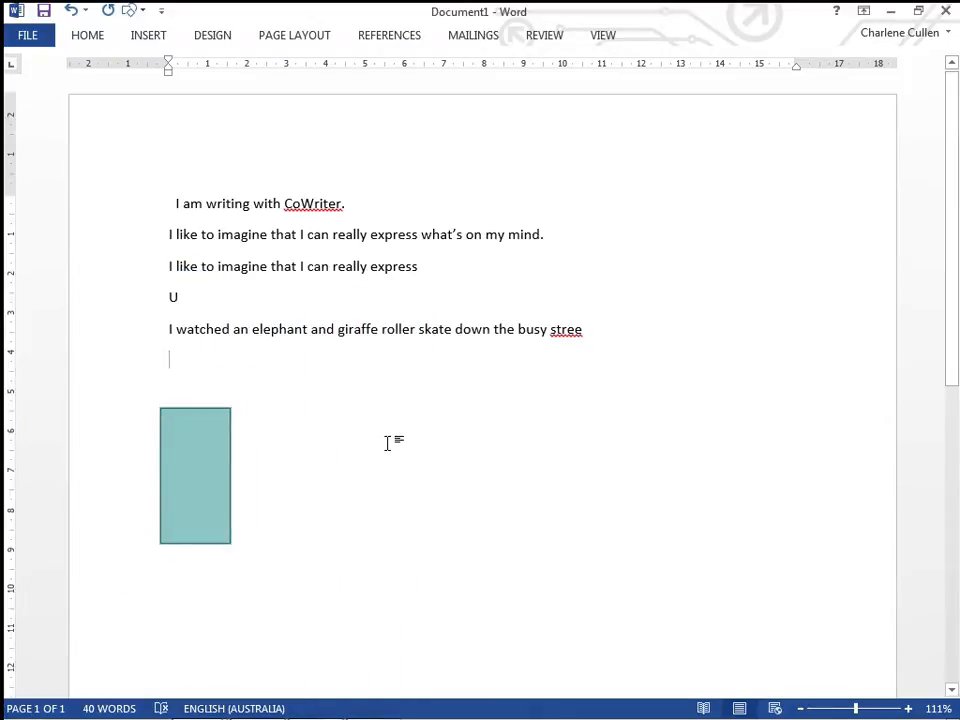
text(Al)
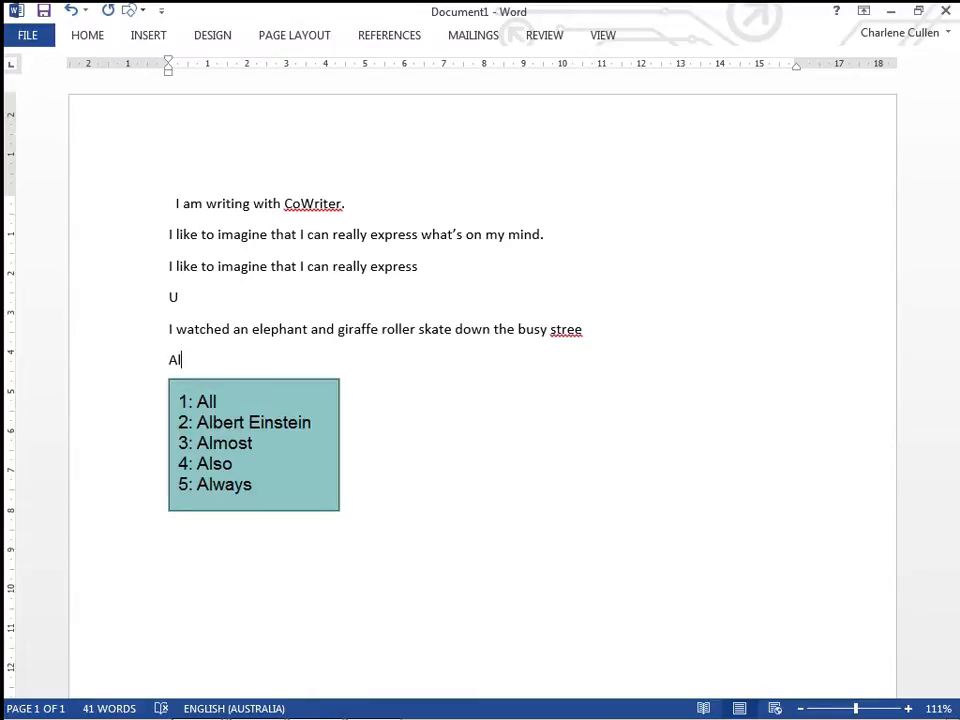
key(2)
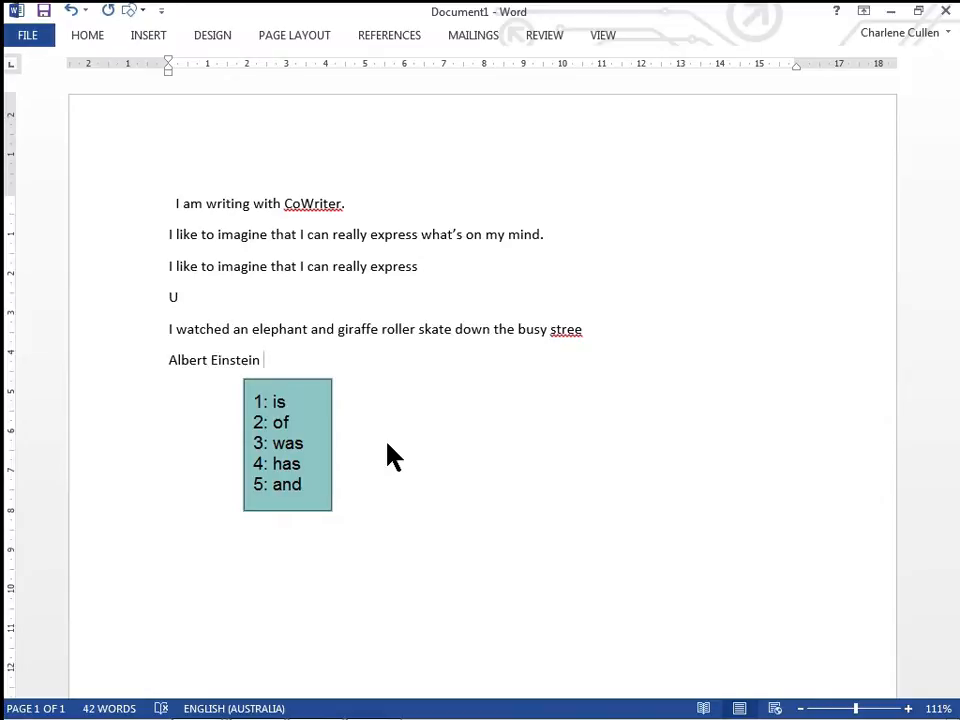
Start a new topic dictionary in CoWriter named "Harry Potter"
mouse_move(336, 529)
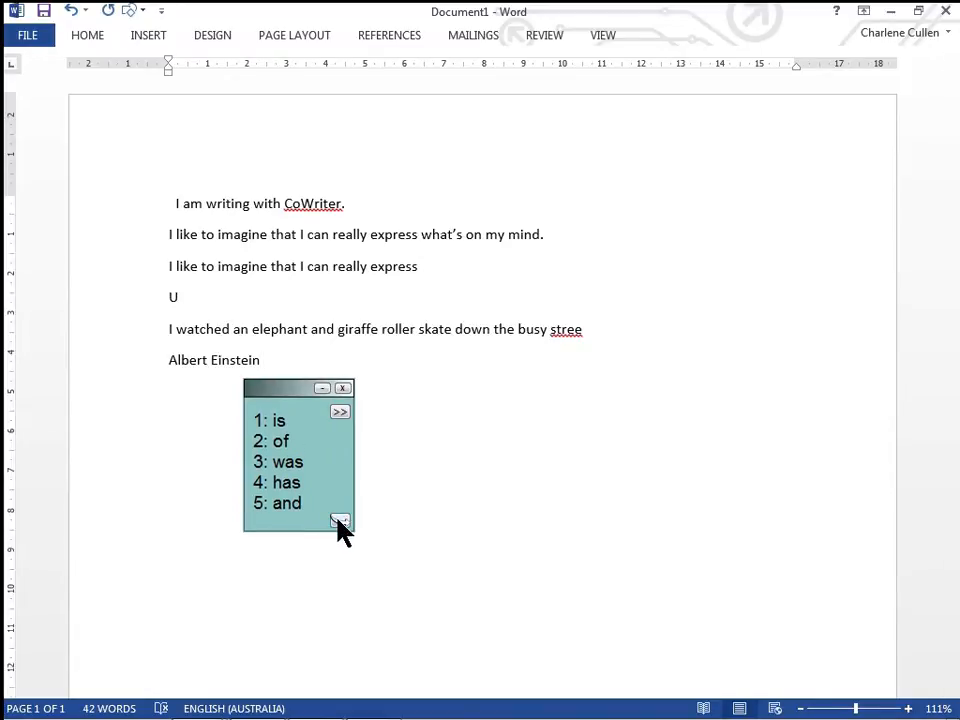
click(338, 521)
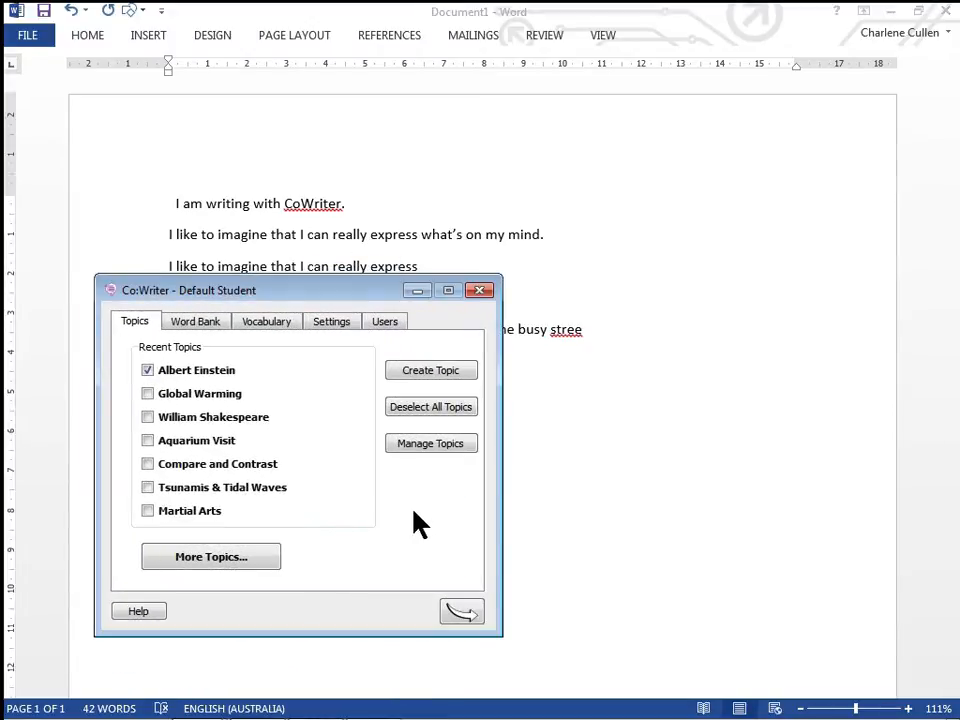
click(431, 371)
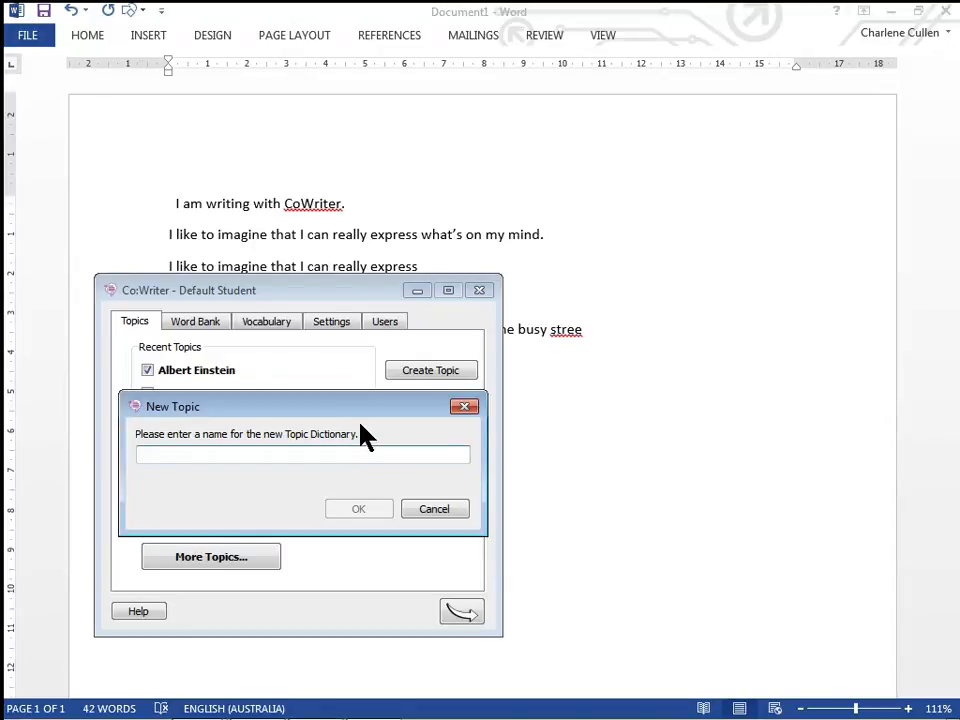
text(Harry Poote)
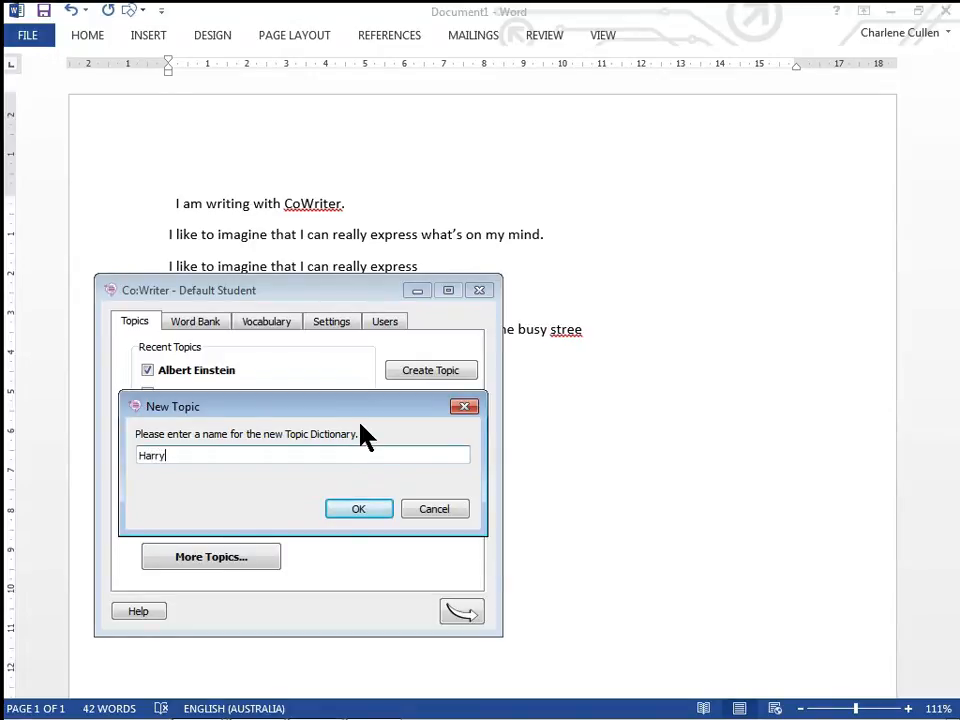
text(r)
key(BackSpace)
key(BackSpace)
key(BackSpace)
key(BackSpace)
text(tter)
click(368, 507)
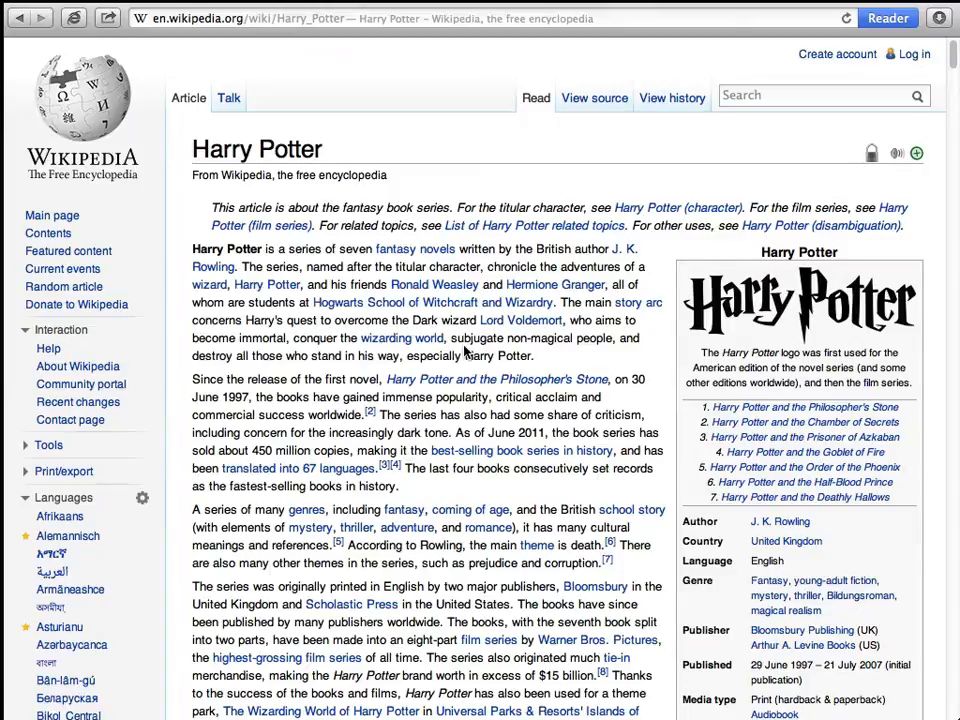
Create the Harry Potter topic dictionary from text copied out of the "Early years" section of Wikipedia's Harry Potter article
scroll(465, 348, down, 15)
scroll(465, 348, down, 10)
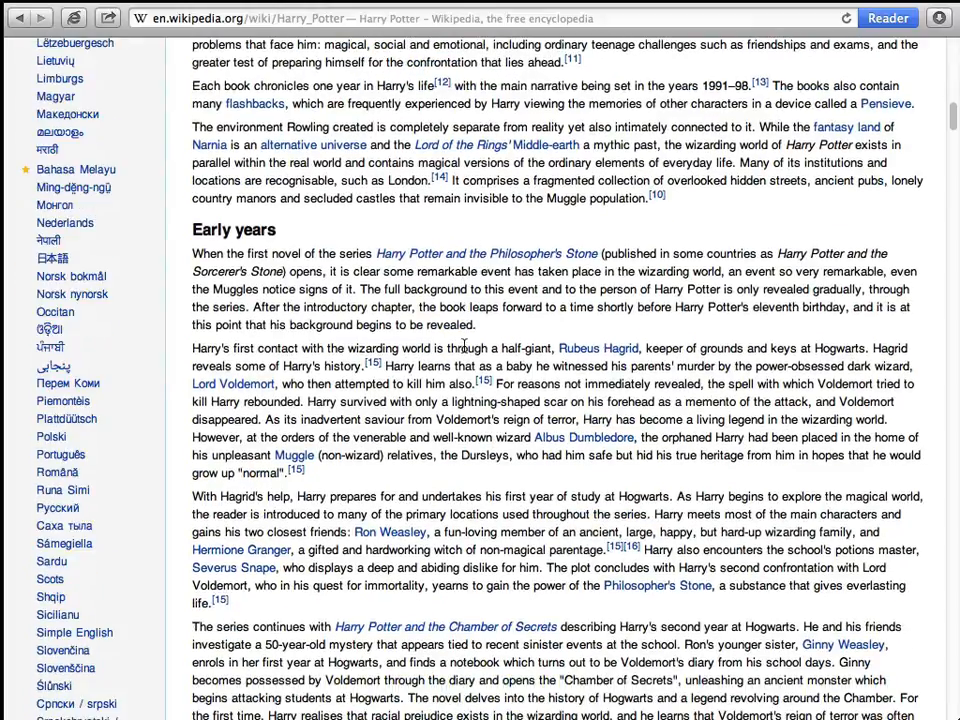
scroll(464, 346, down, 2)
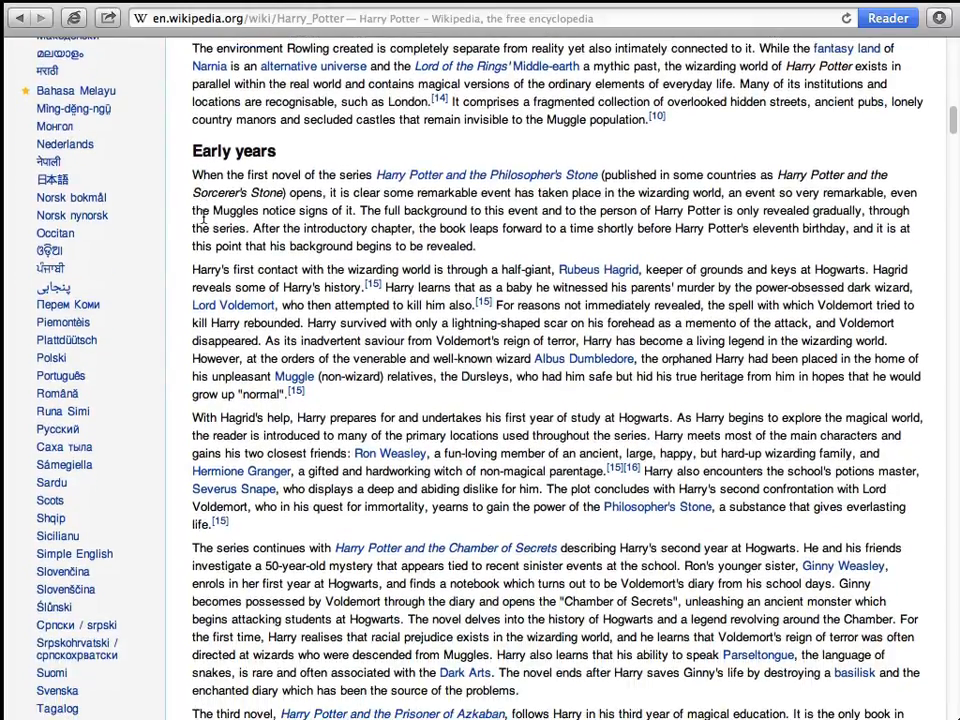
scroll(204, 219, down, 3)
drag(192, 67, 910, 707)
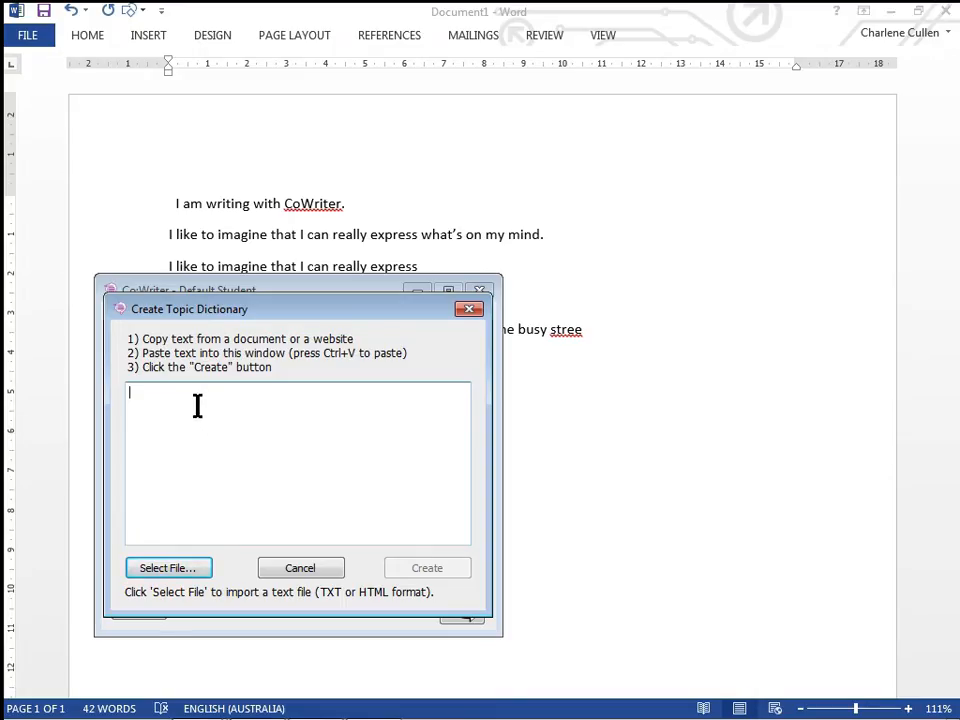
key(ctrl+v)
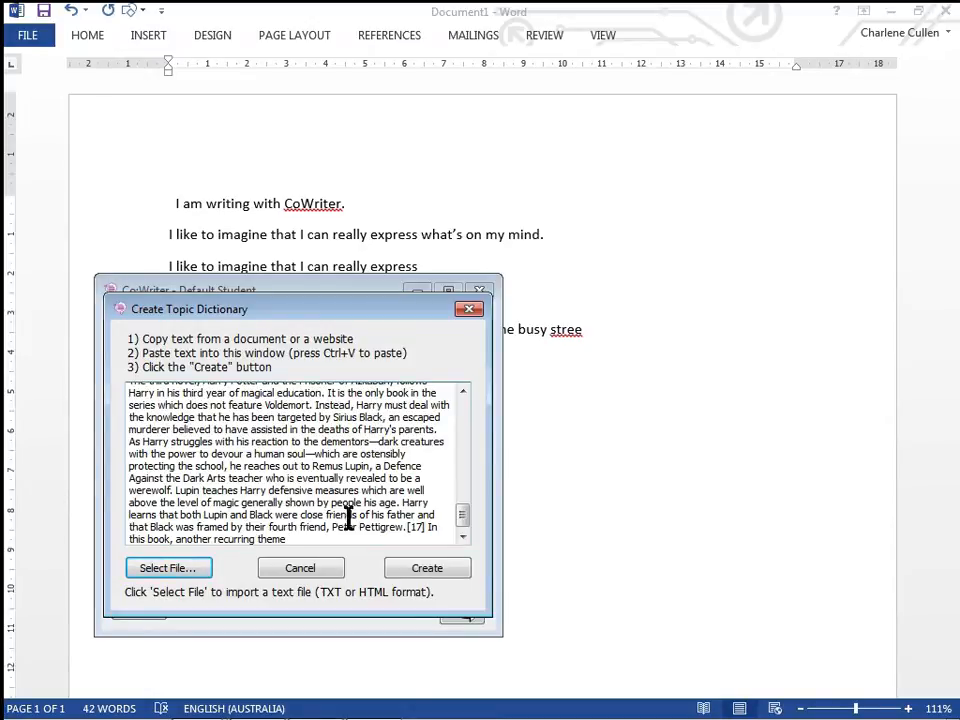
click(424, 570)
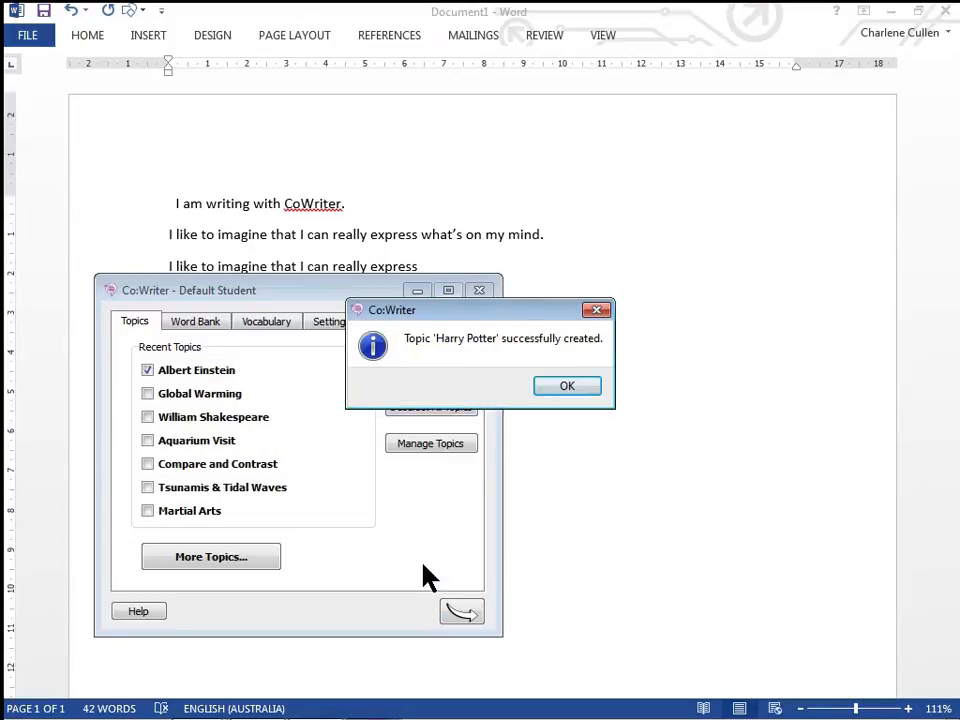
click(566, 386)
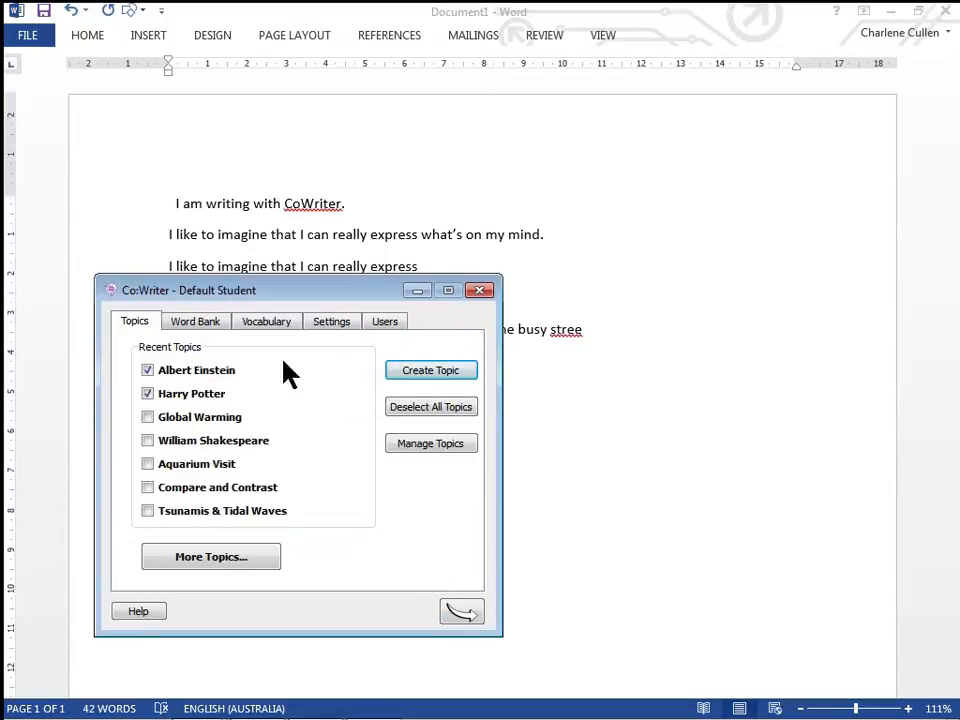
Deactivate the Albert Einstein and Harry Potter topic dictionaries and return to the document
click(147, 370)
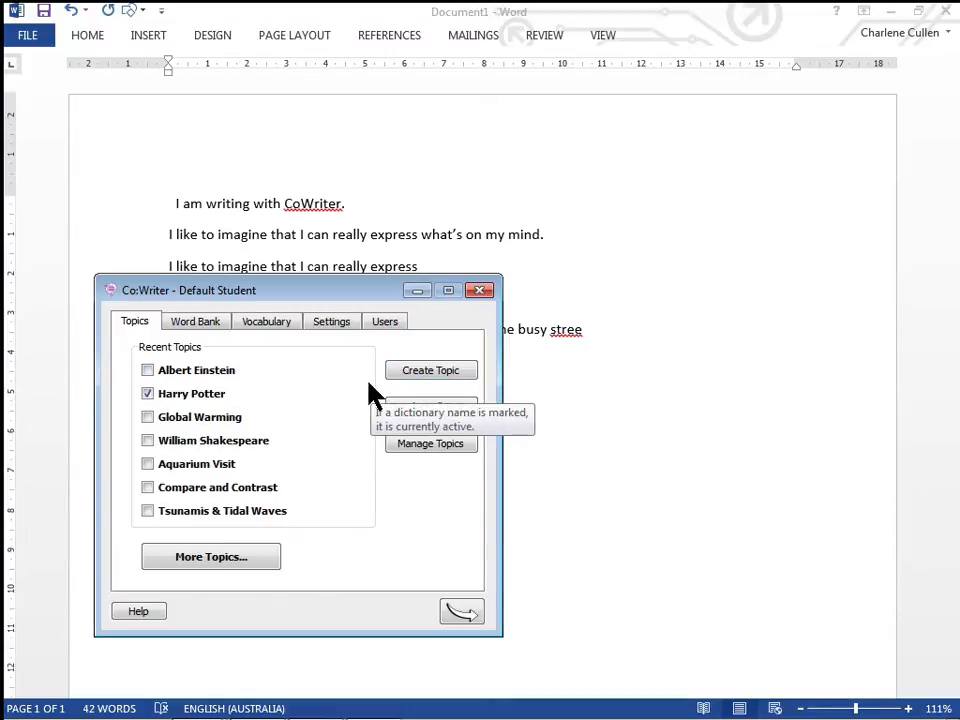
click(147, 394)
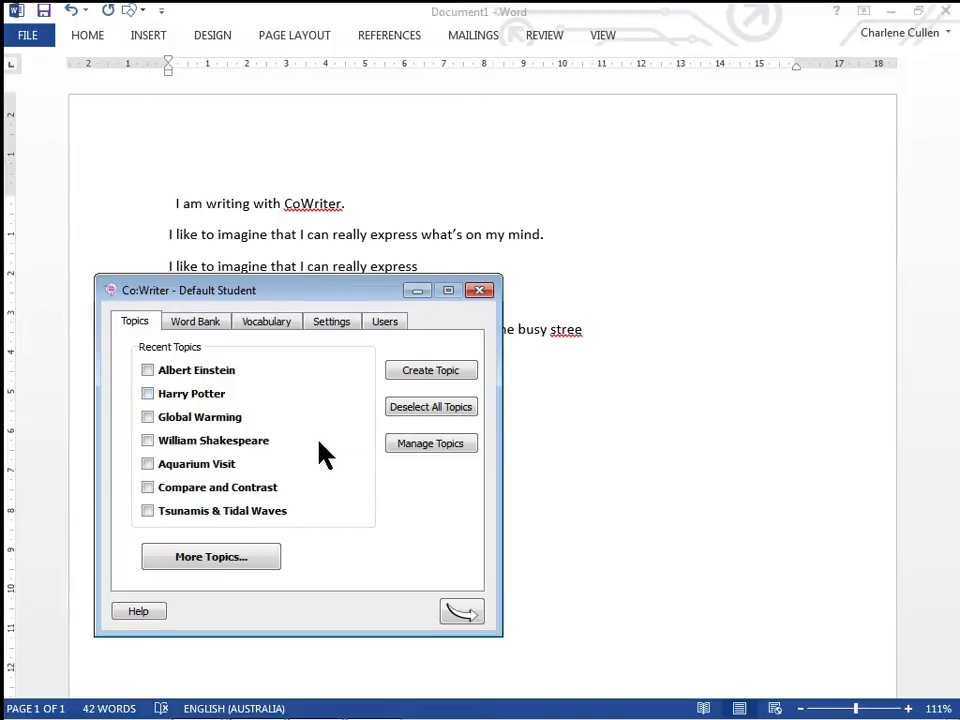
click(462, 612)
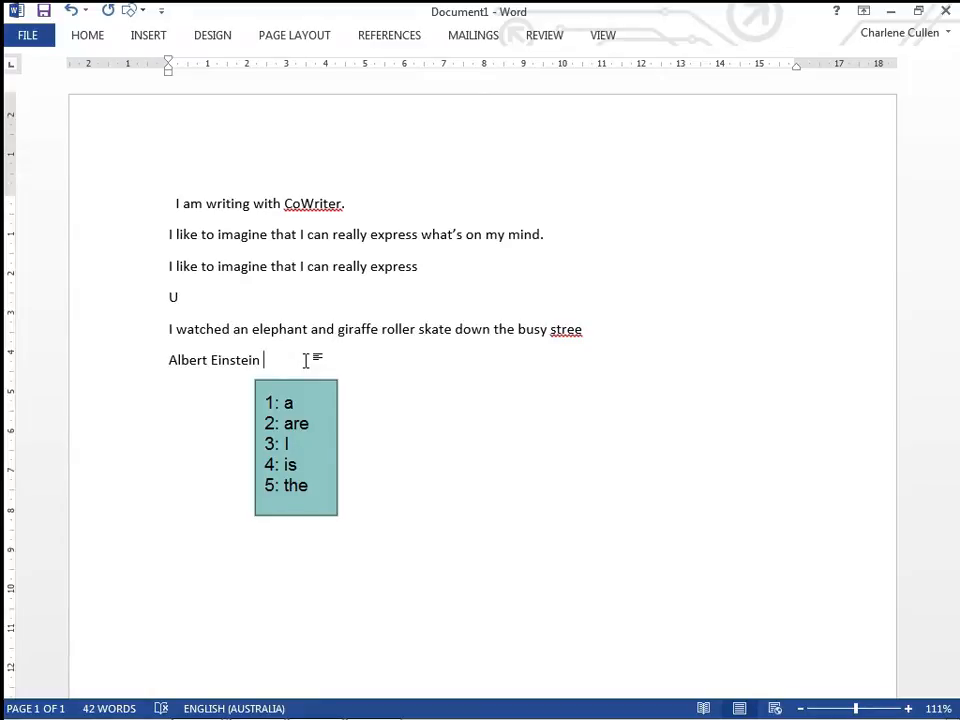
Enter "Sev" after "Albert Einstein" to check the predictions with no topic active, and delete it
text(Se)
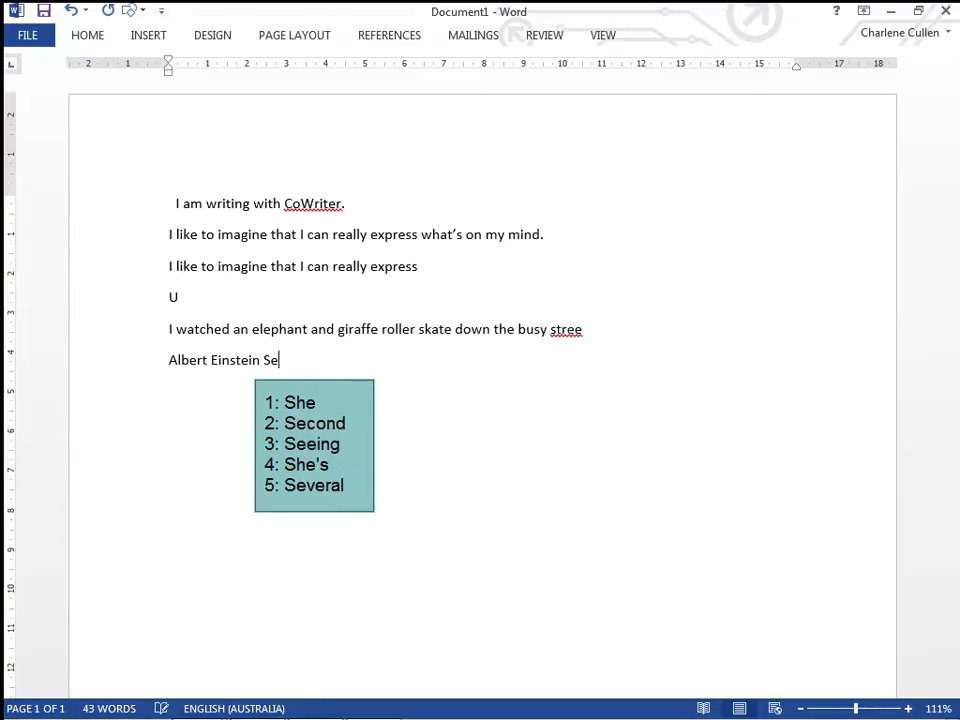
text(v)
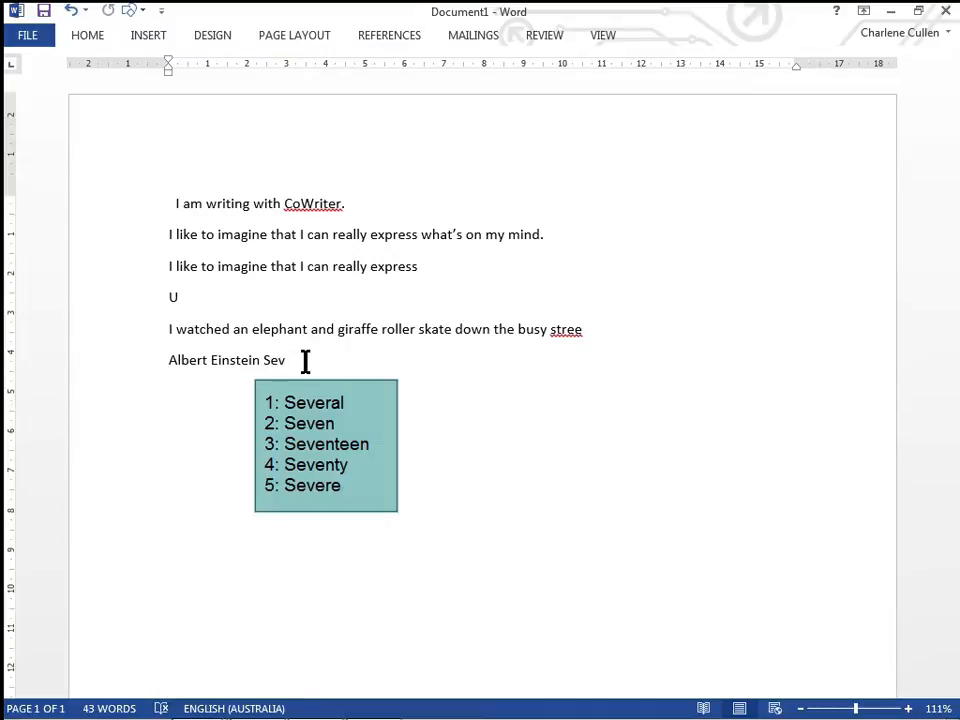
key(BackSpace)
key(BackSpace)
key(BackSpace)
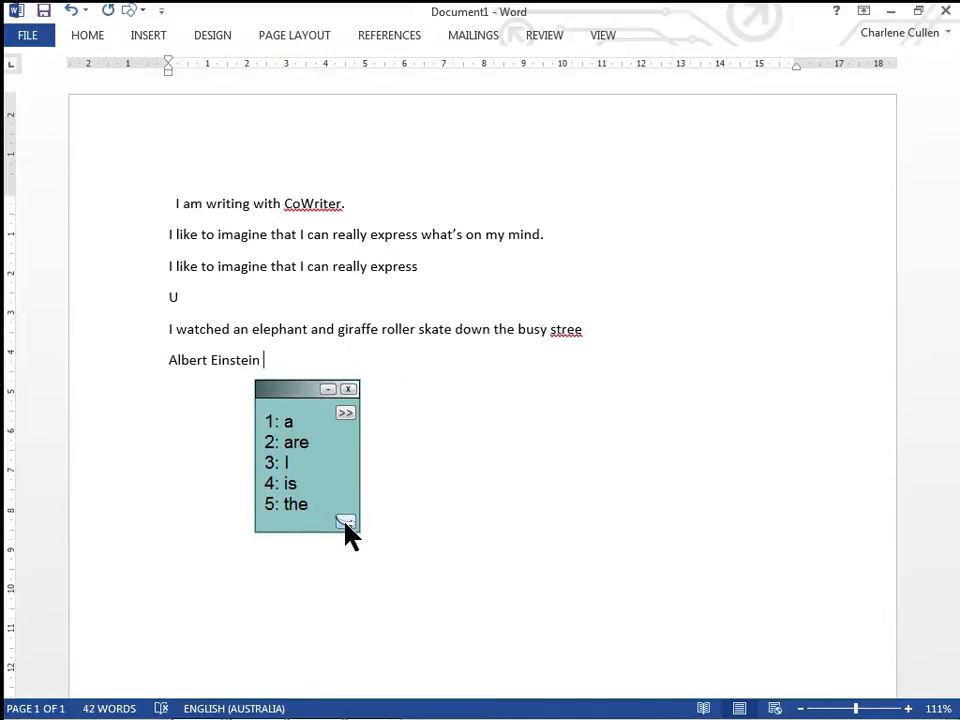
Activate the Harry Potter topic dictionary and write "Severus Snape" by entering "Sev" and choosing the name from the predictions
click(344, 521)
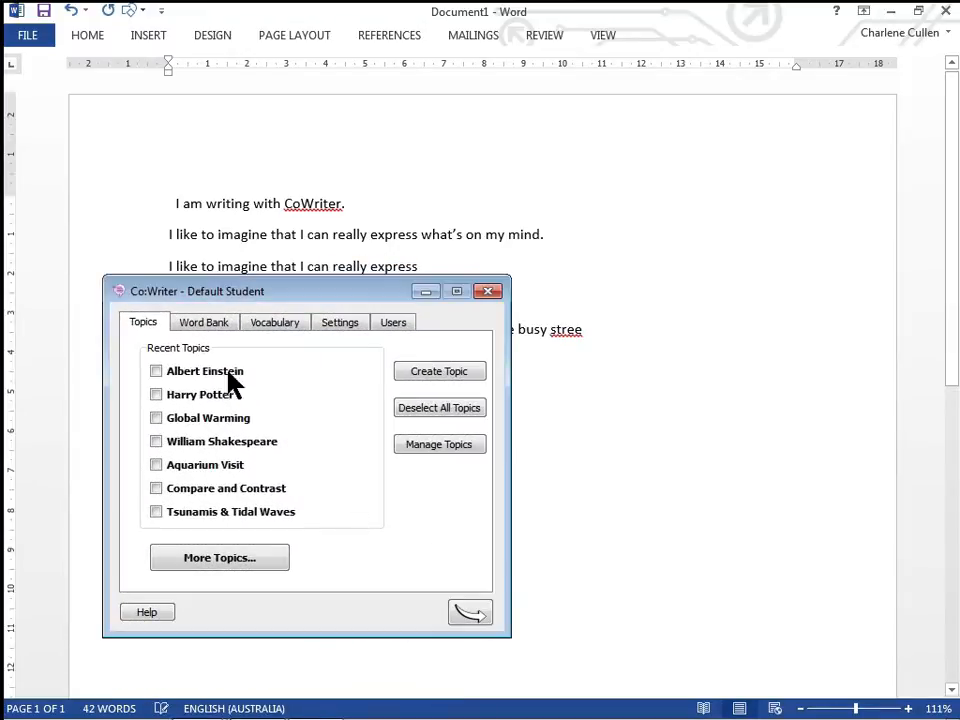
click(157, 395)
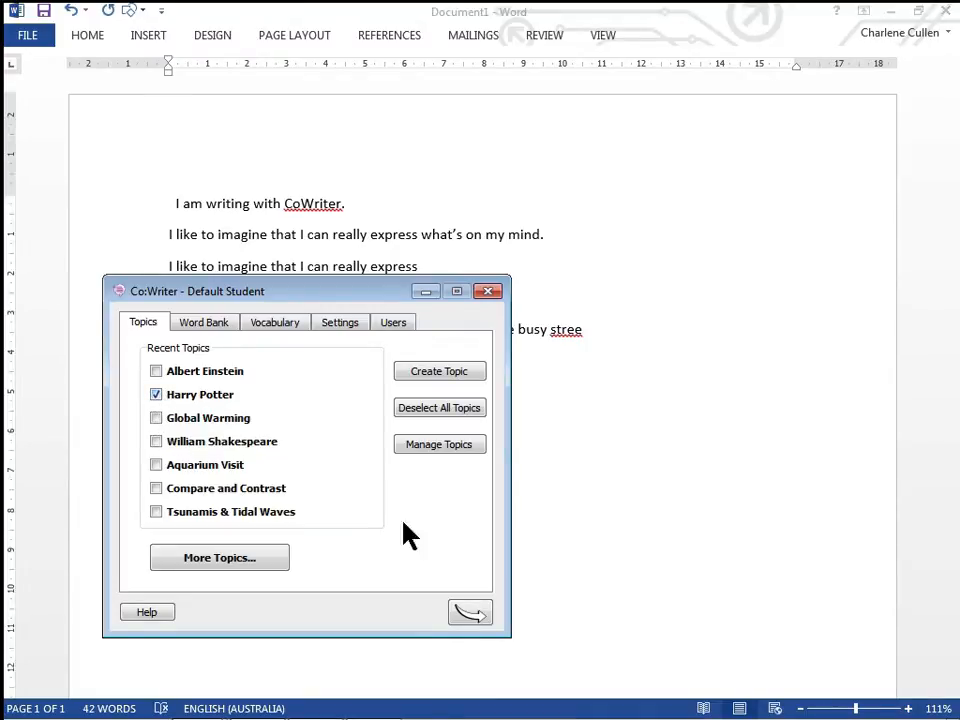
click(468, 614)
click(405, 372)
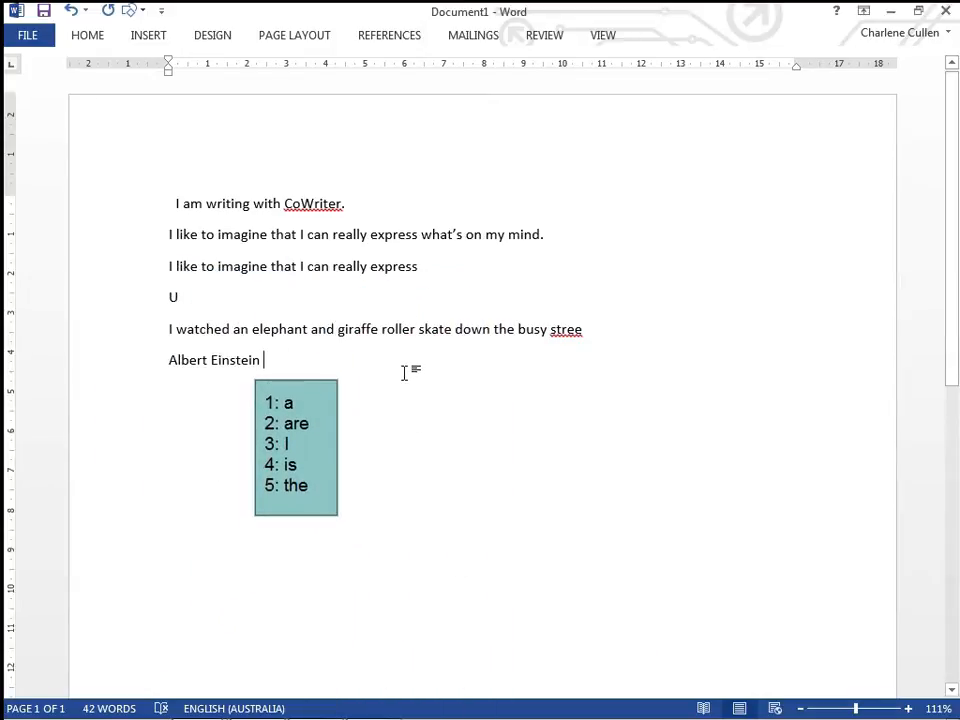
text(Sev)
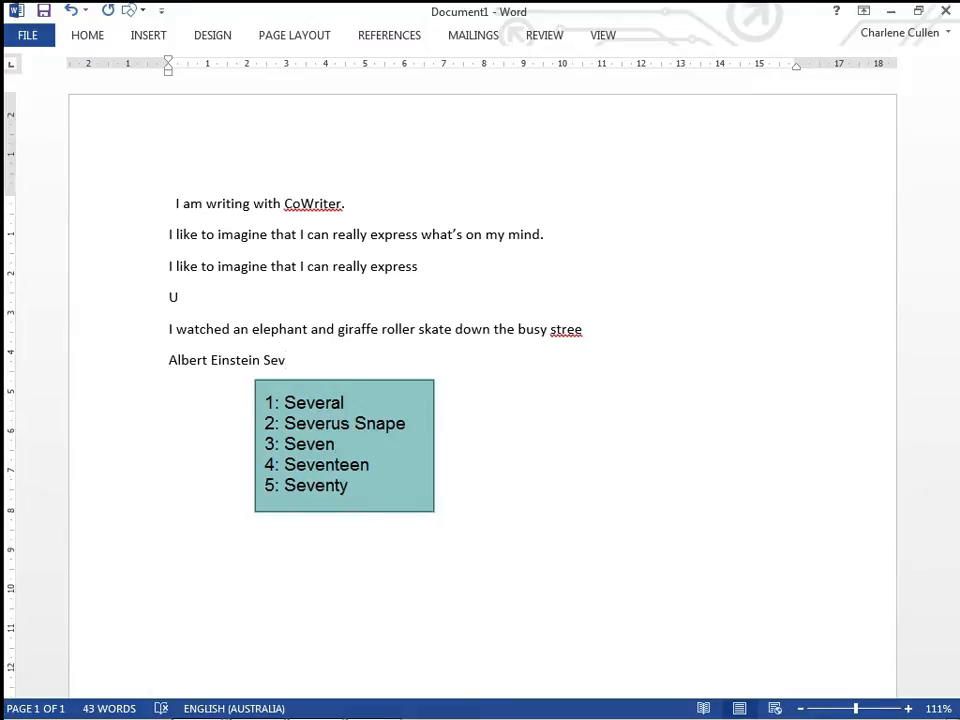
key(2)
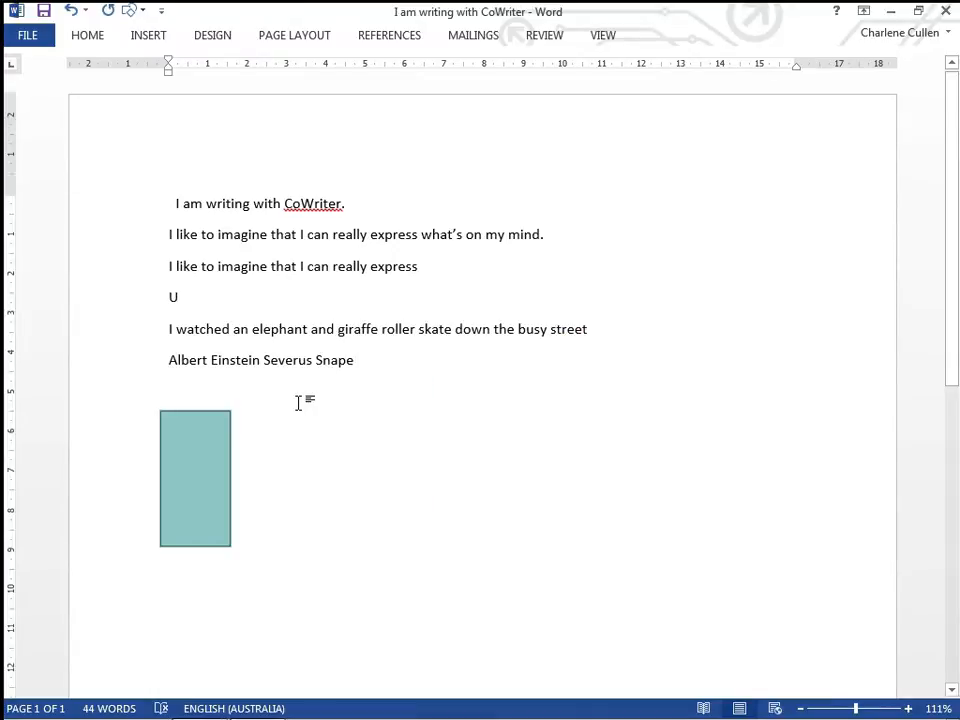
Create a quick topic dictionary for "Ayers Rock", choosing the exact Ayers Rock entry from the suggested topics
mouse_move(205, 440)
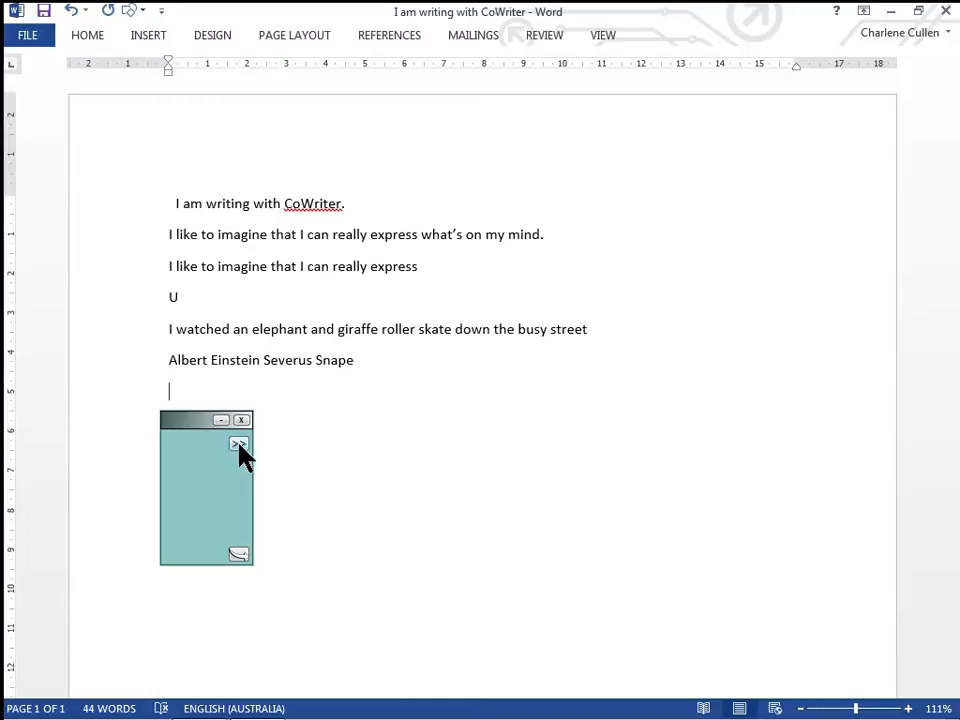
click(239, 445)
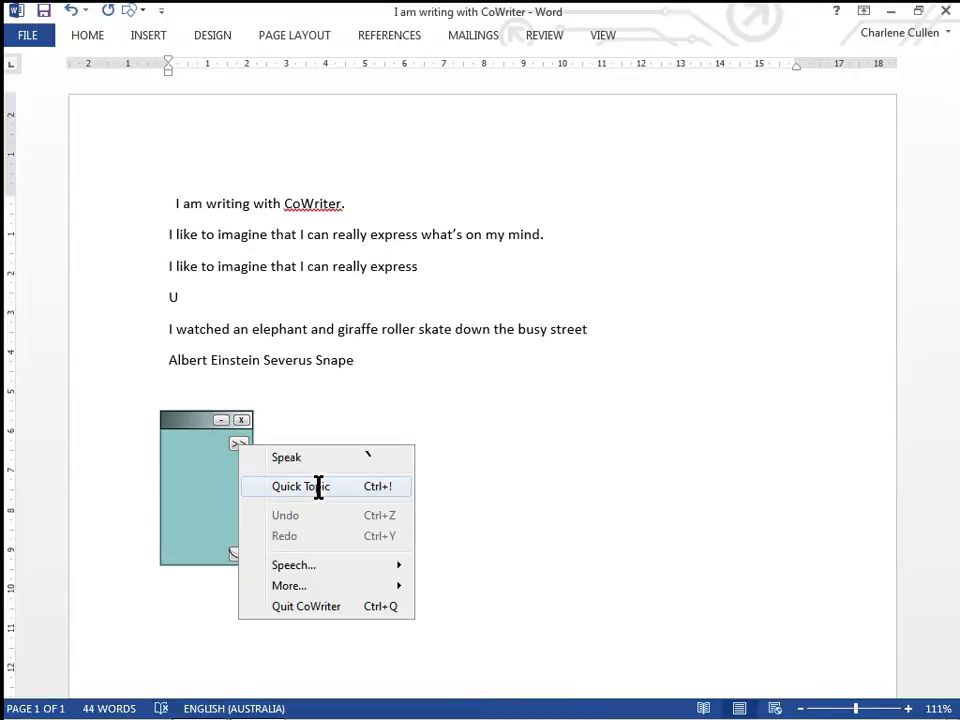
click(320, 488)
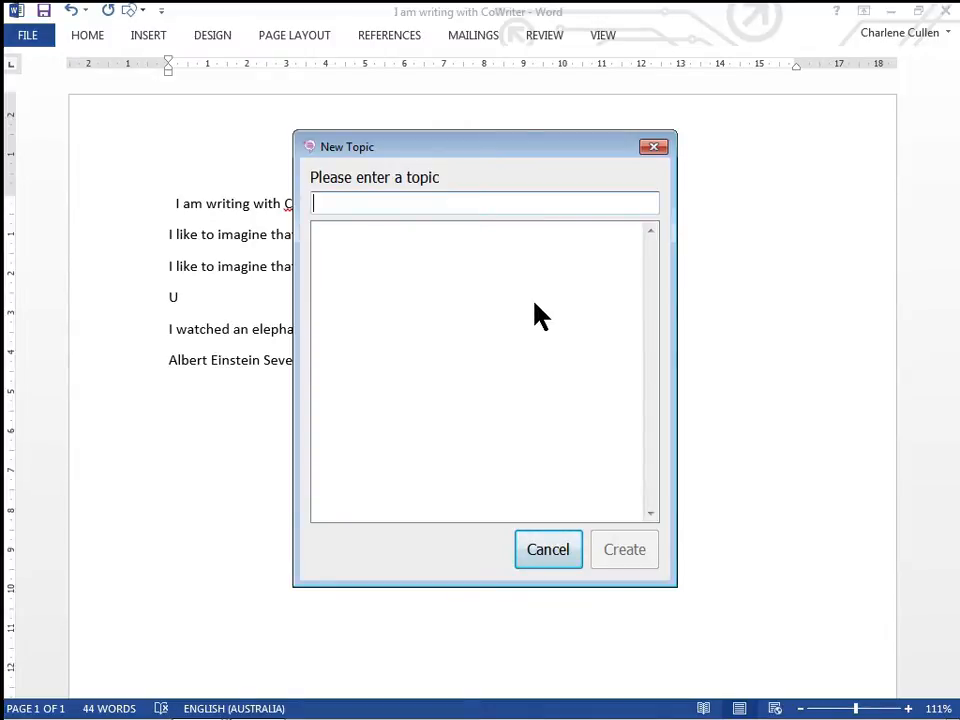
text(Ayers Rock)
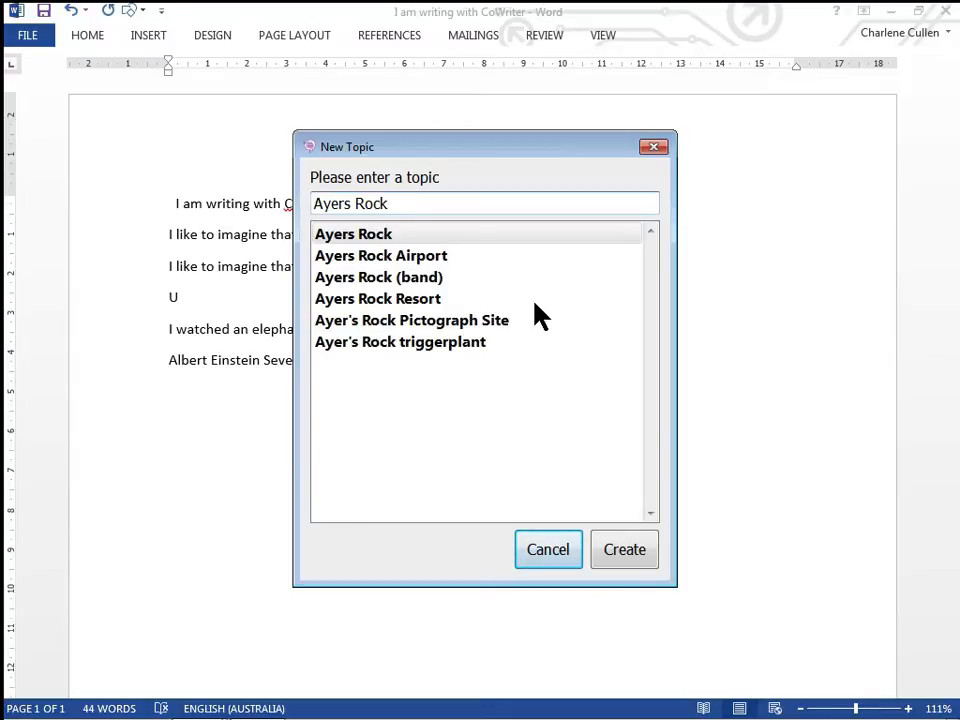
click(372, 236)
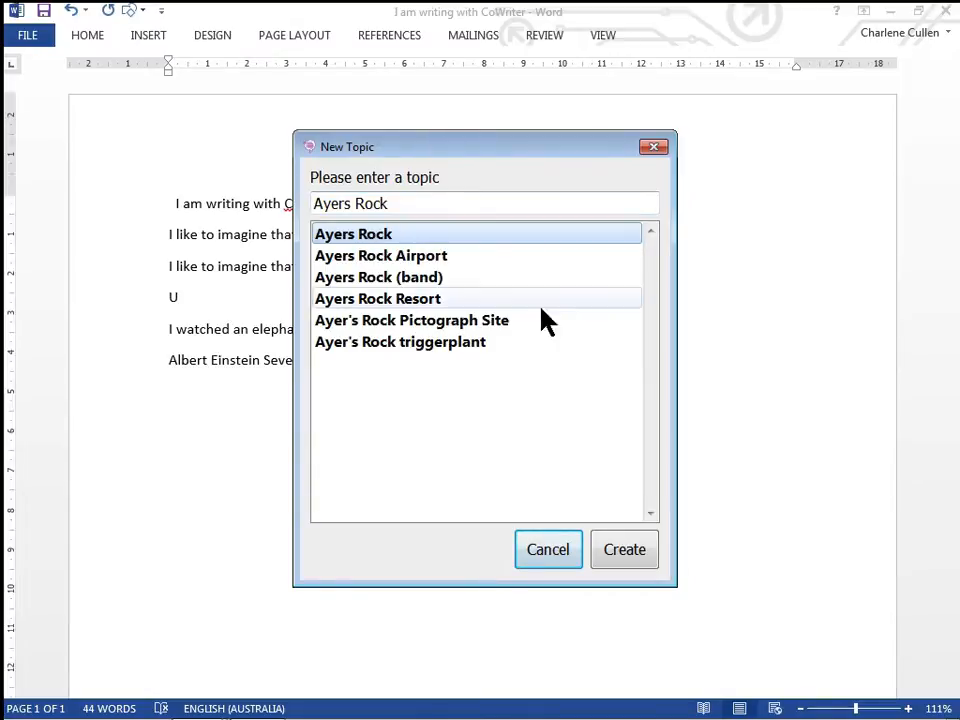
click(623, 552)
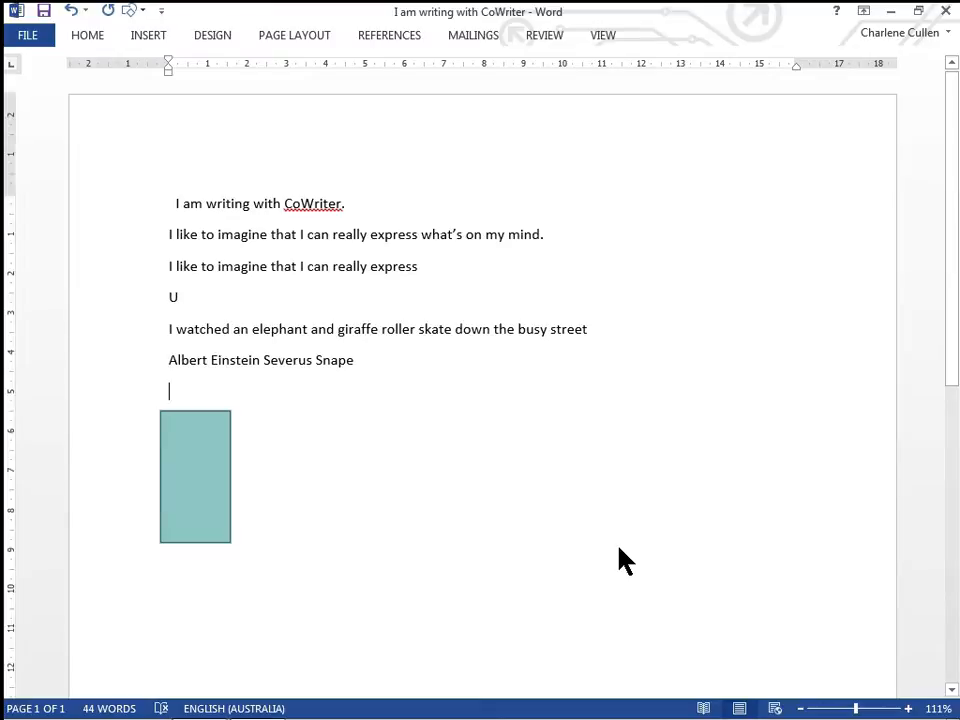
Write "Ayers Rock is also called Uluru." on the empty last line, choosing "Ayers Rock" and "Uluru" from the predictions, and start a new line
text(Ay)
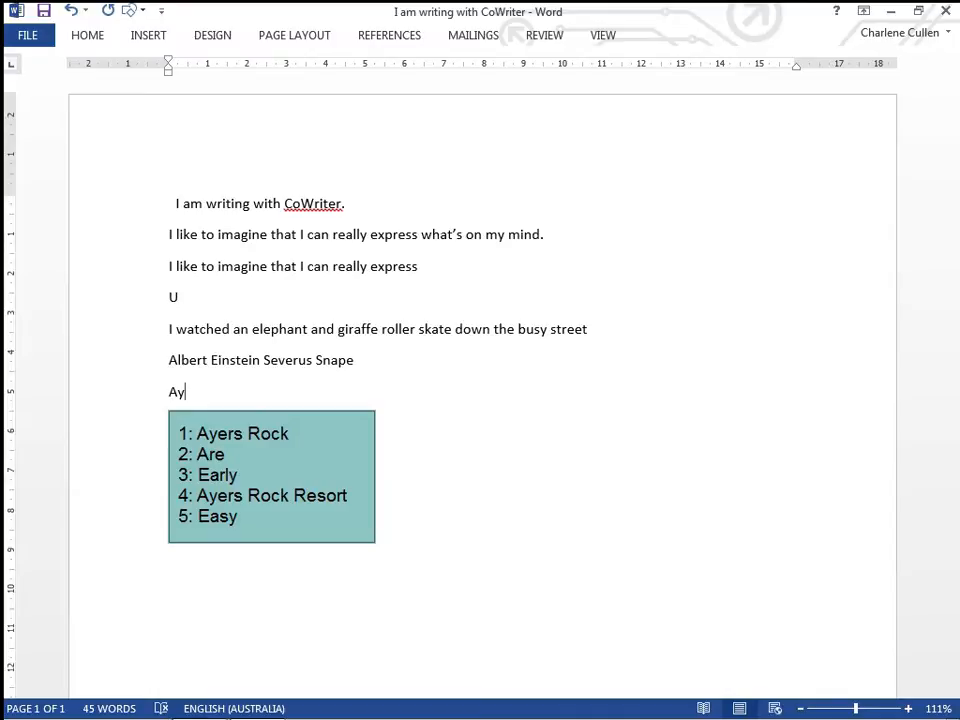
text(1)
text(is)
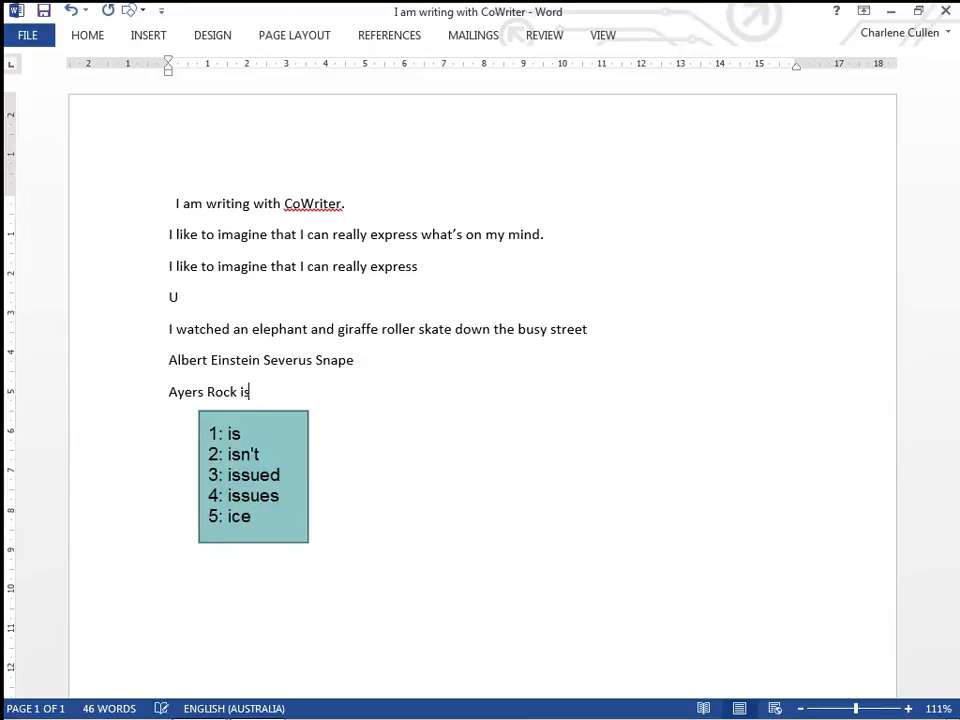
text( also c)
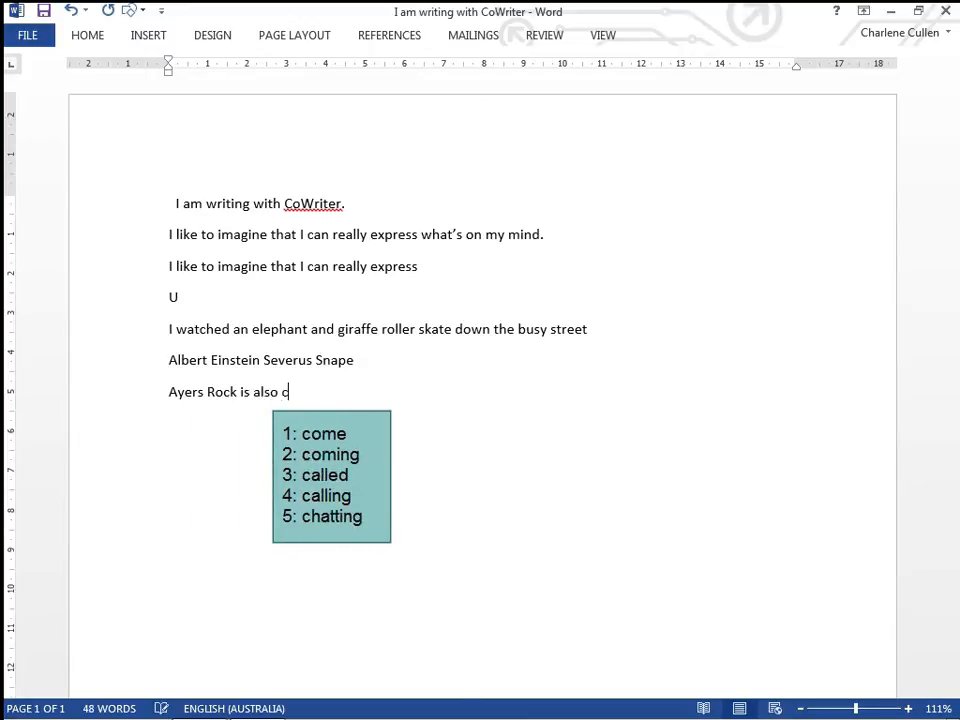
text(alled U)
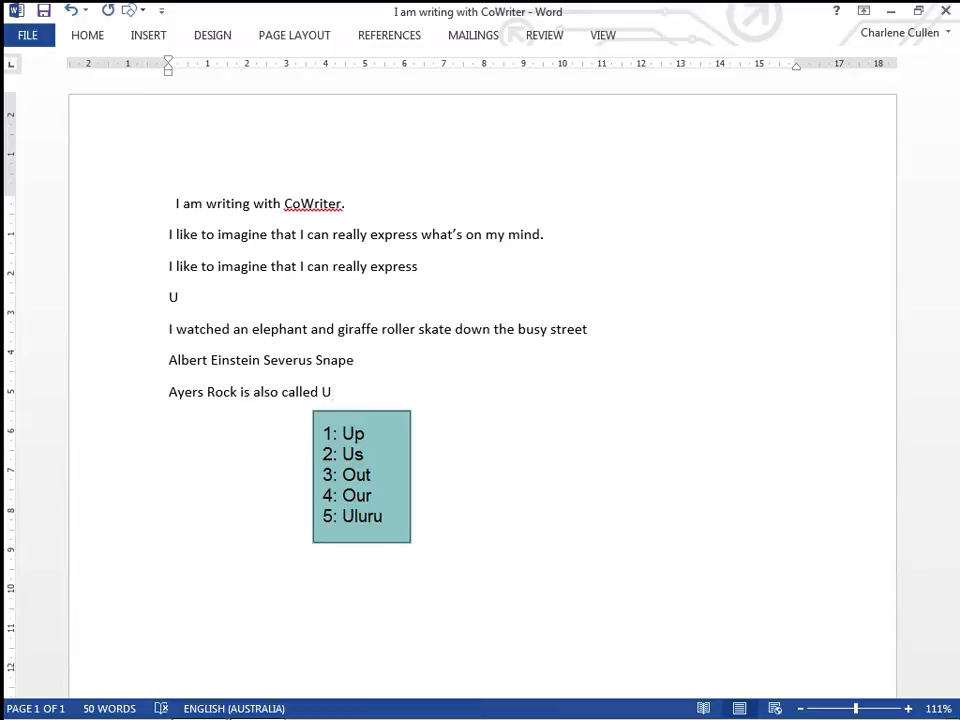
text(l)
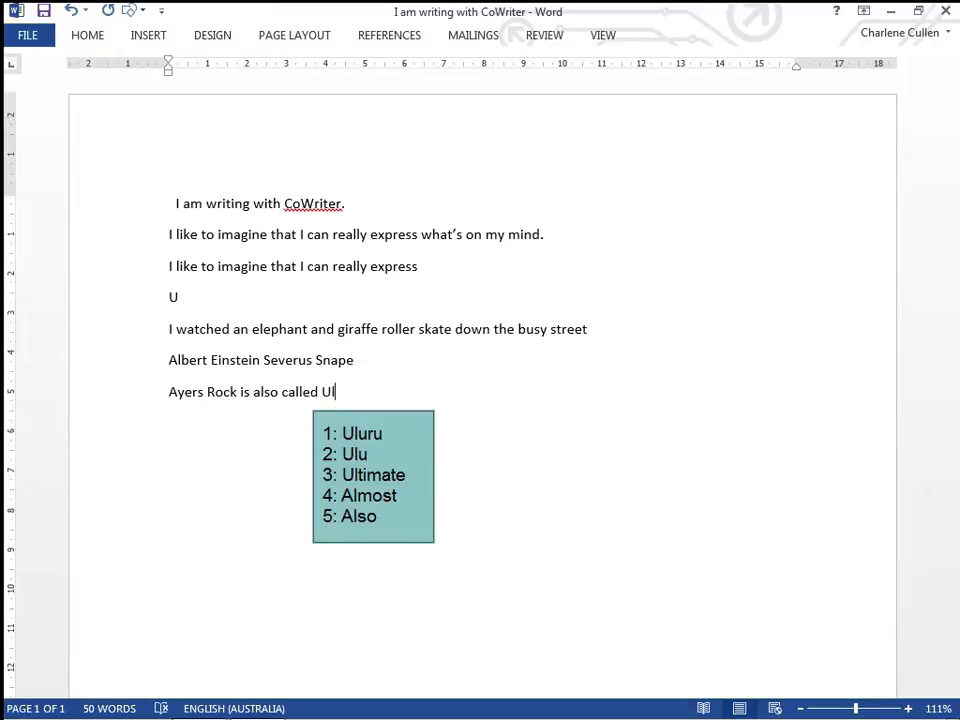
text(1.)
key(Return)
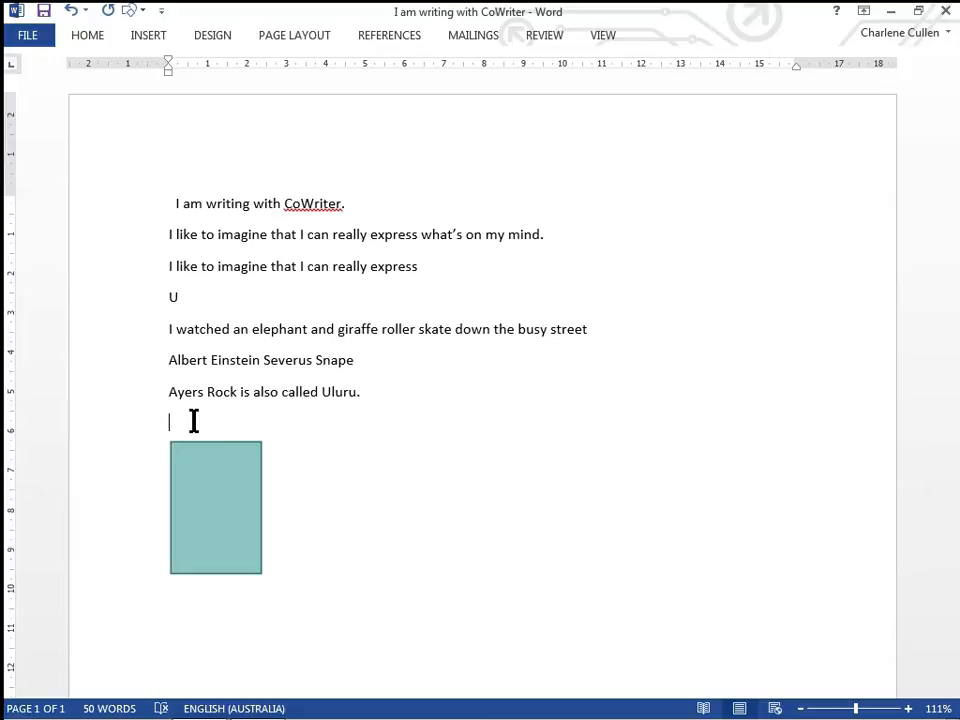
Set the word bank to display as a cloud and to show while writing, and return to the document
mouse_move(253, 561)
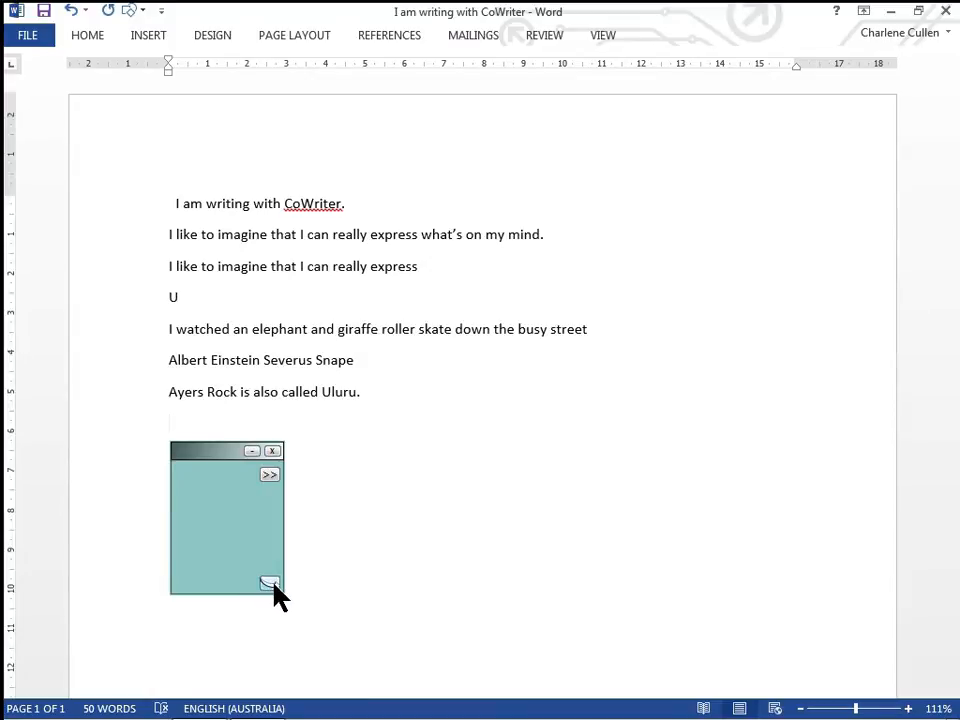
click(270, 584)
click(273, 590)
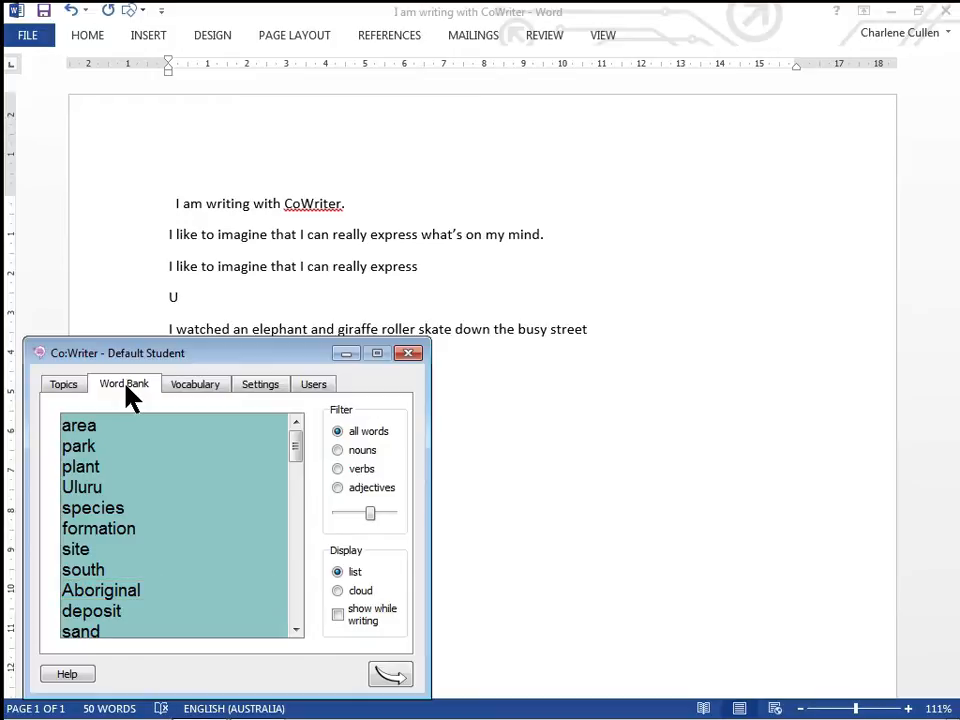
click(357, 591)
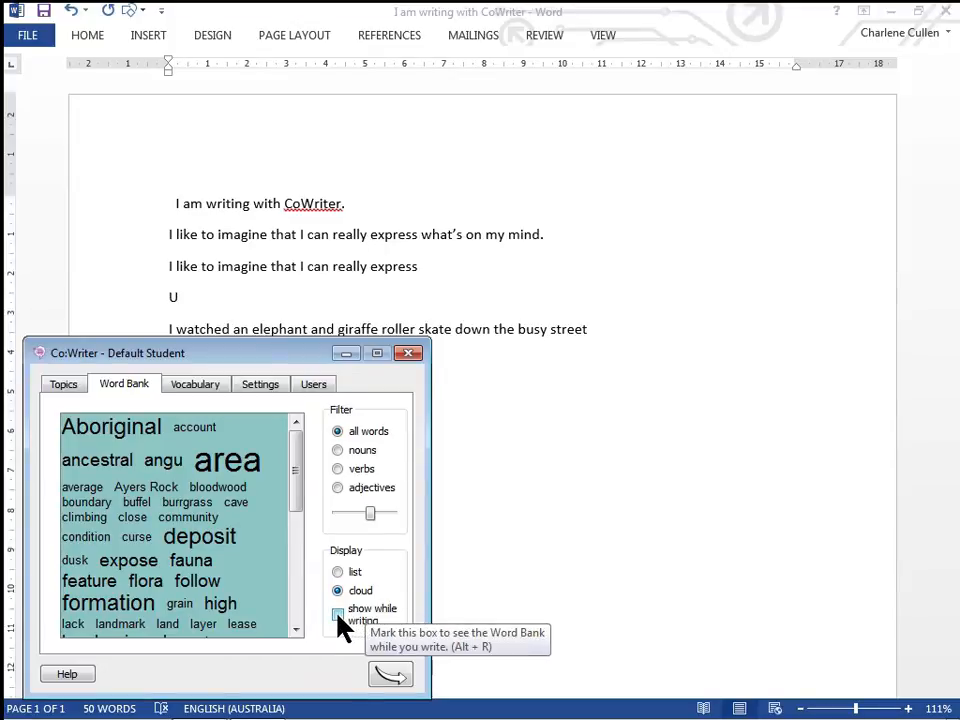
click(338, 615)
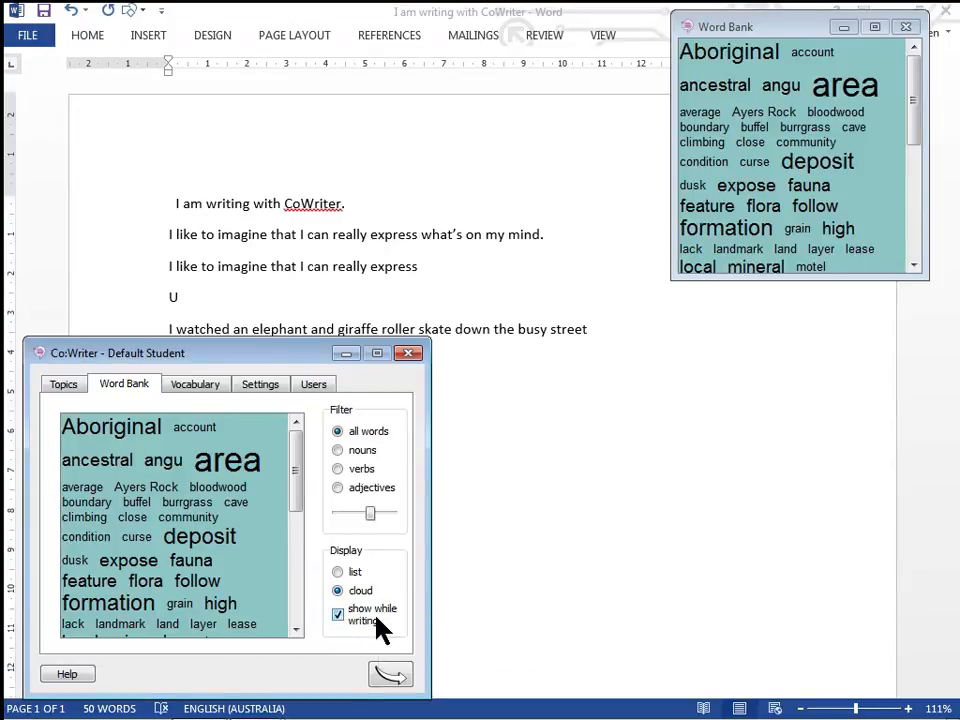
click(390, 678)
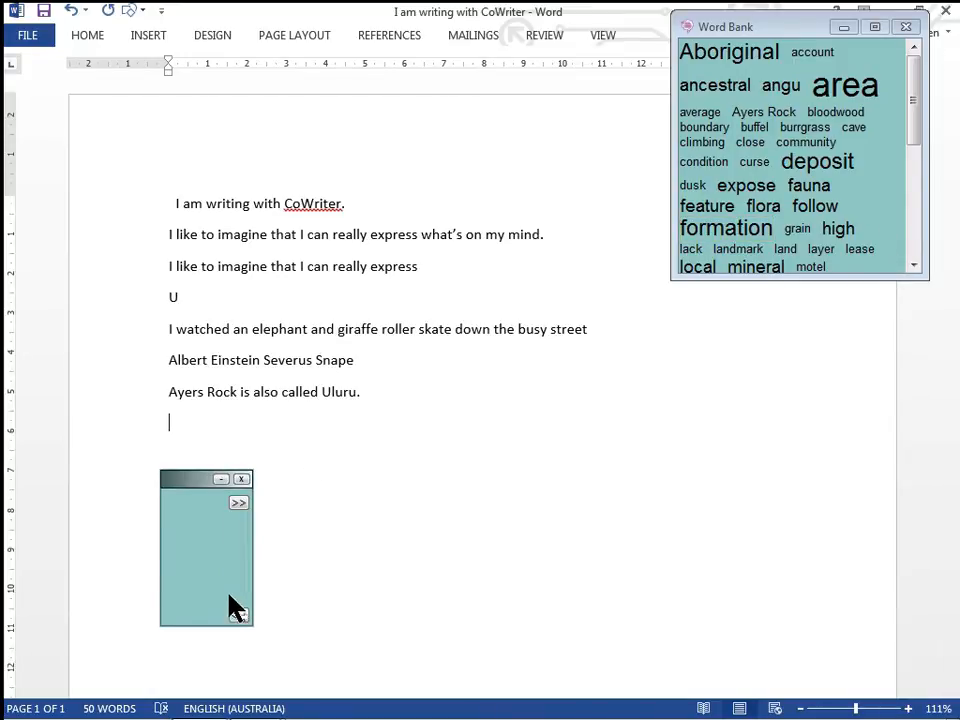
View the vocabulary options, deactivate the Ayers Rock topic dictionary, and return to the document
click(239, 616)
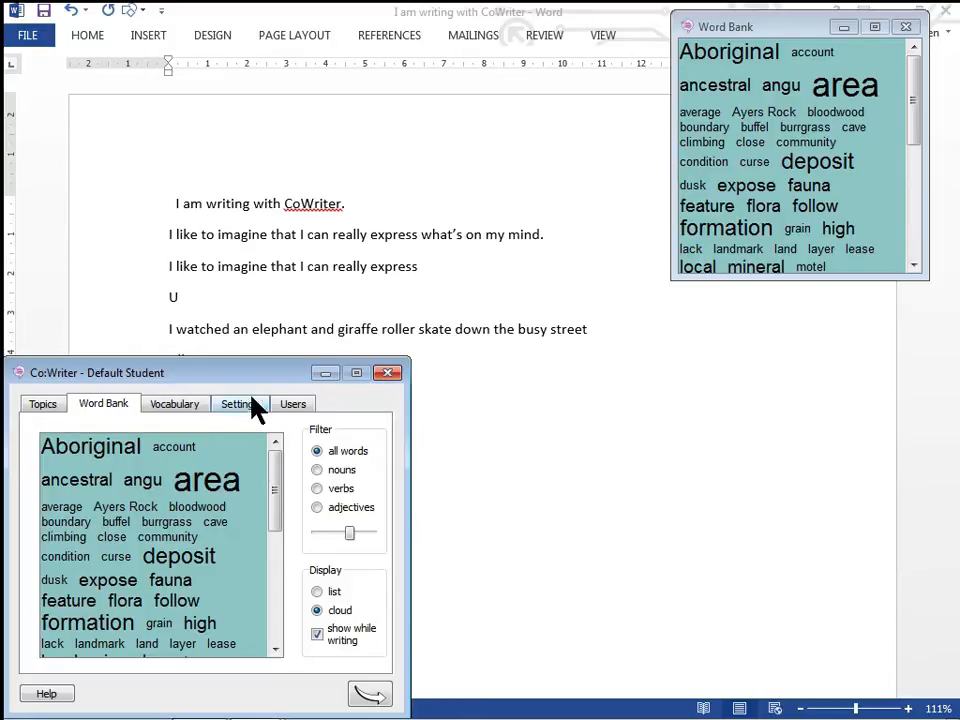
click(183, 405)
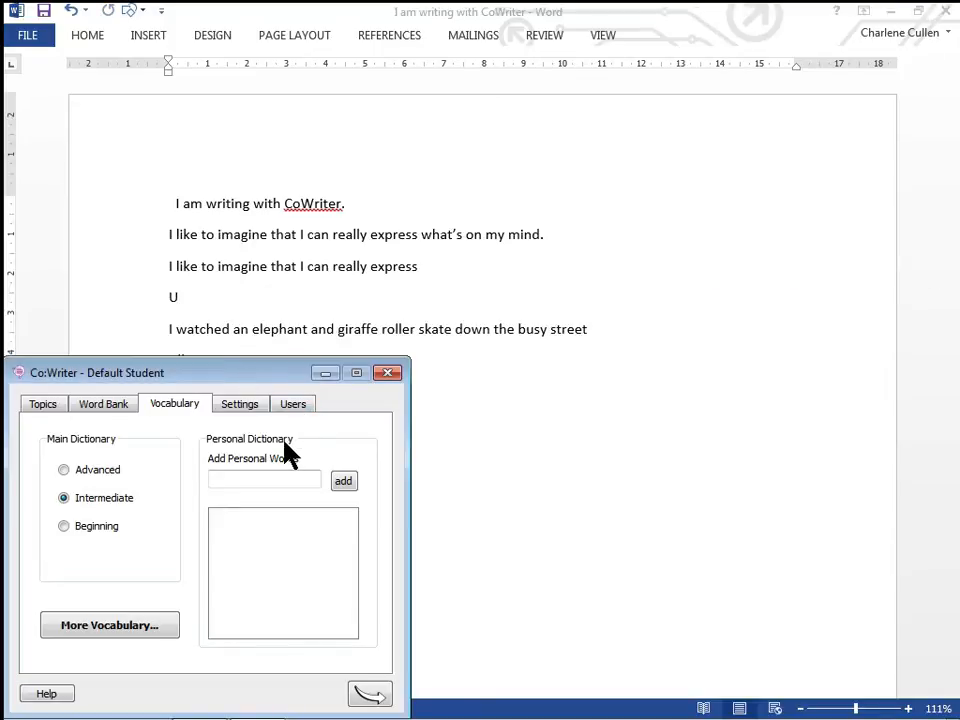
mouse_move(287, 453)
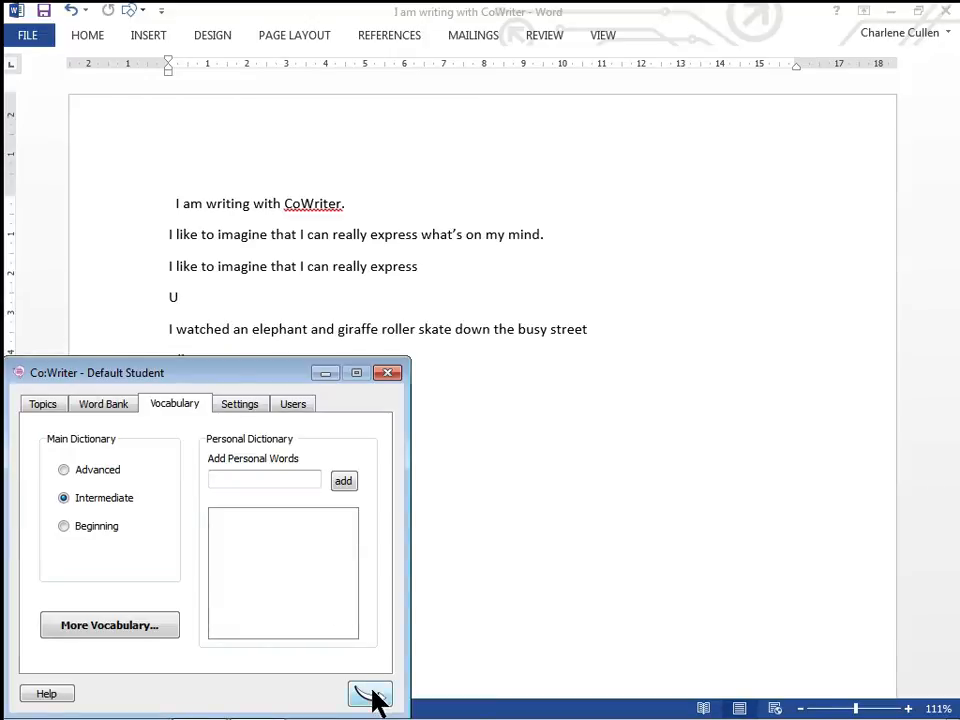
click(42, 404)
click(56, 454)
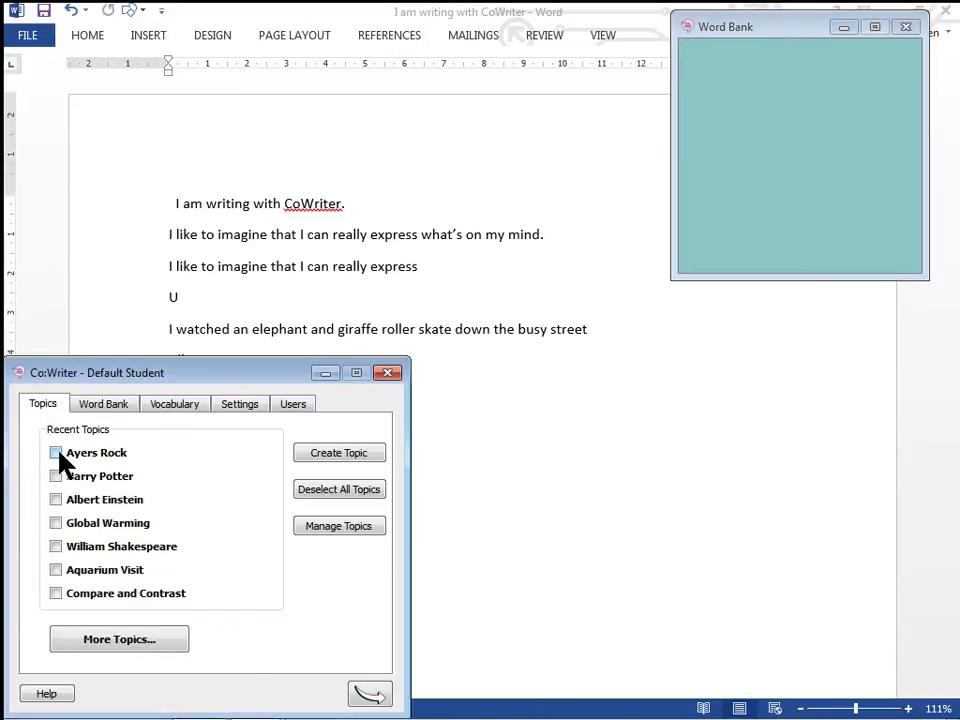
click(367, 696)
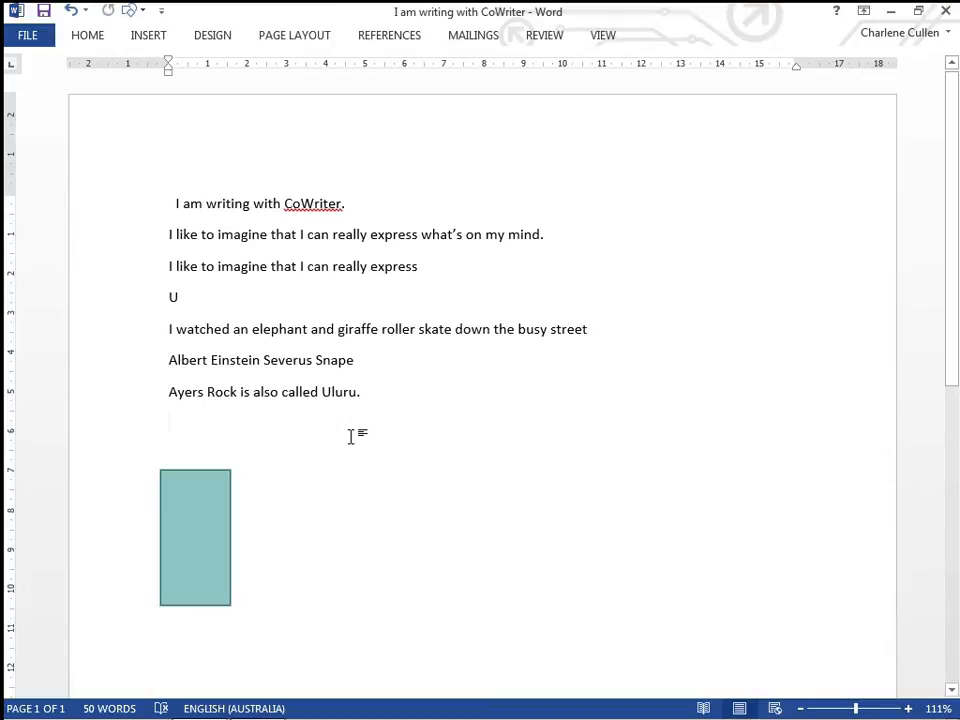
Enter "My name is" with most of the writer's first name to check the predictions, and delete the line's text
text(My )
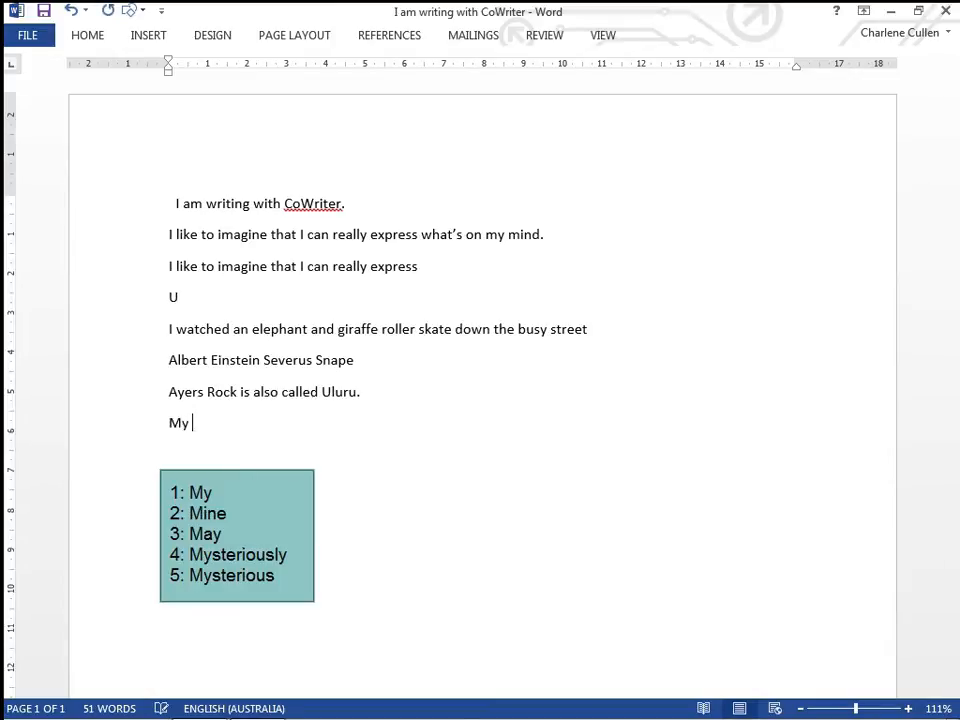
text(name i)
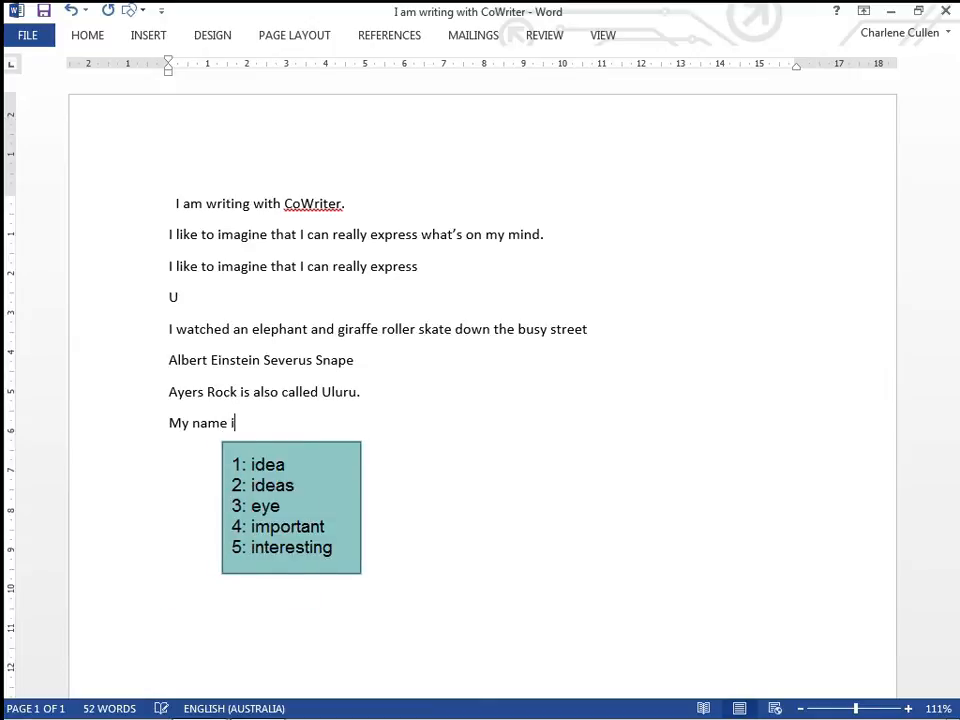
text(s Ch)
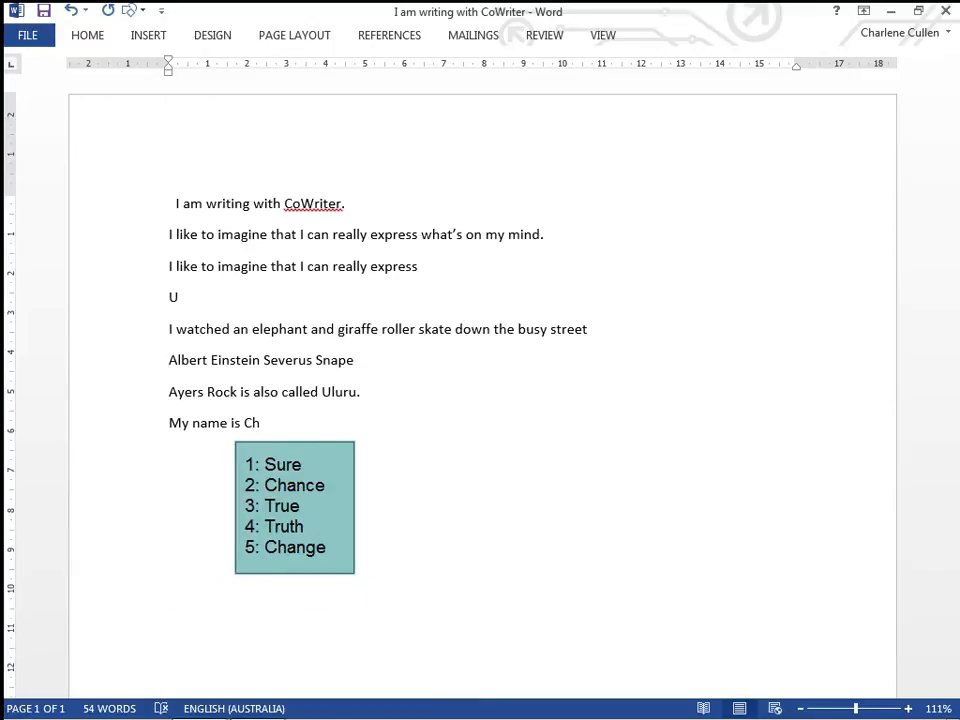
text(arle)
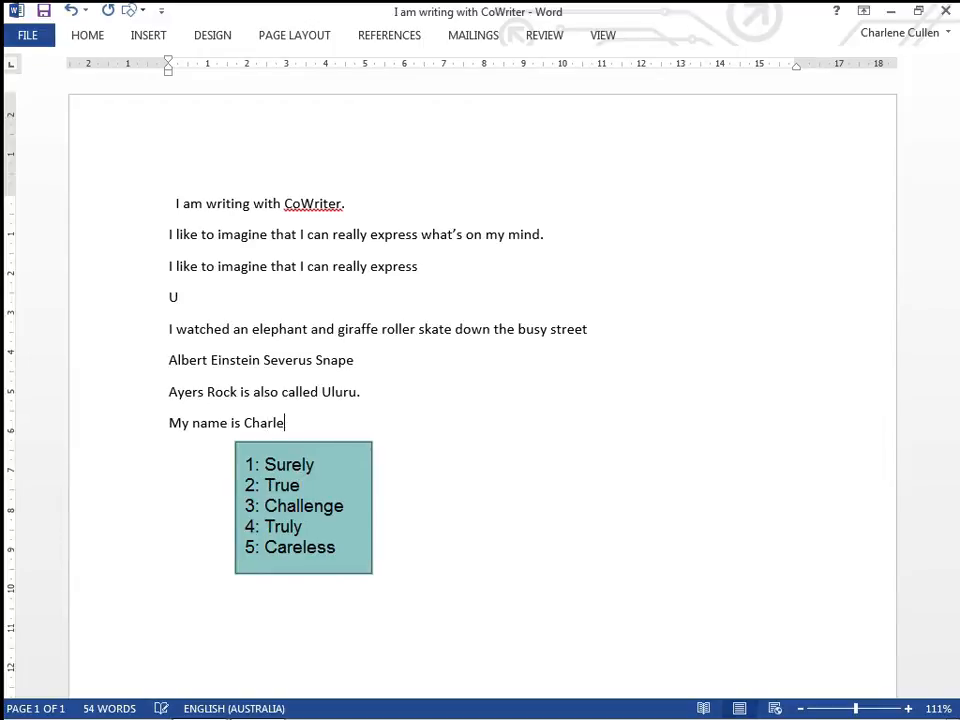
text(n)
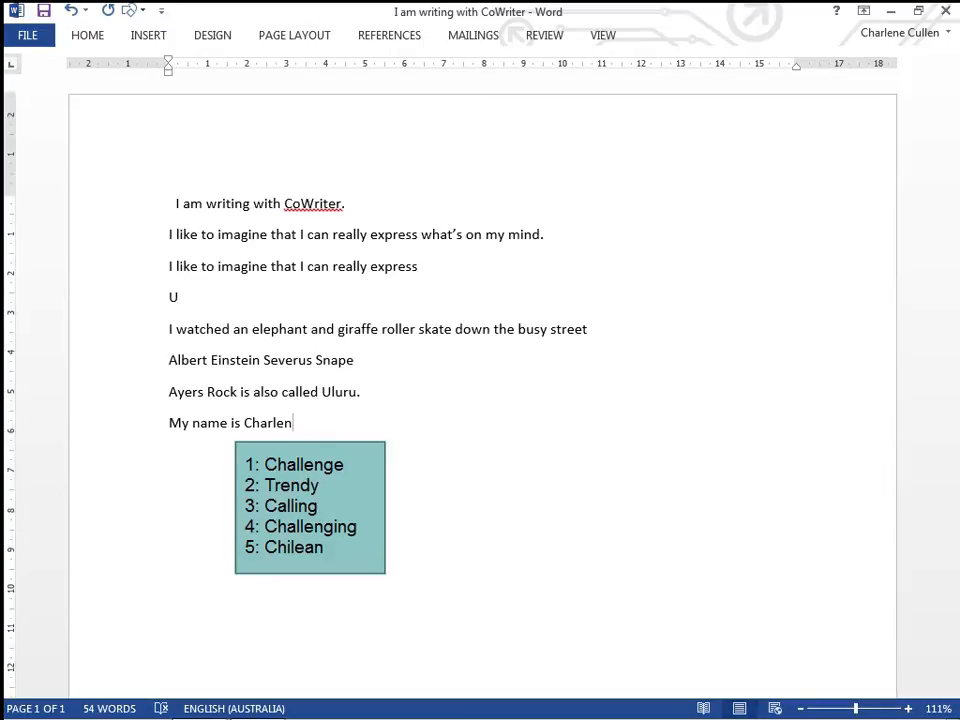
key(BackSpace)
key(BackSpace)
key(BackSpace)
key(BackSpace)
key(BackSpace)
key(BackSpace)
key(BackSpace)
key(BackSpace)
key(BackSpace)
key(BackSpace)
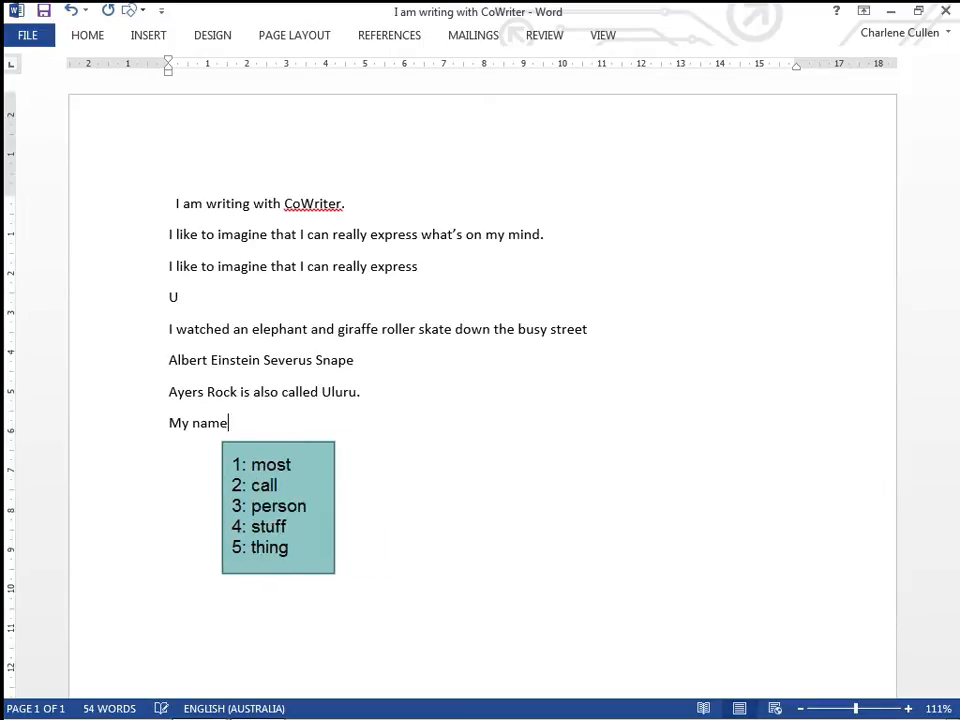
key(BackSpace)
key(BackSpace)
key(BackSpace)
key(BackSpace)
key(BackSpace)
key(BackSpace)
key(BackSpace)
key(BackSpace)
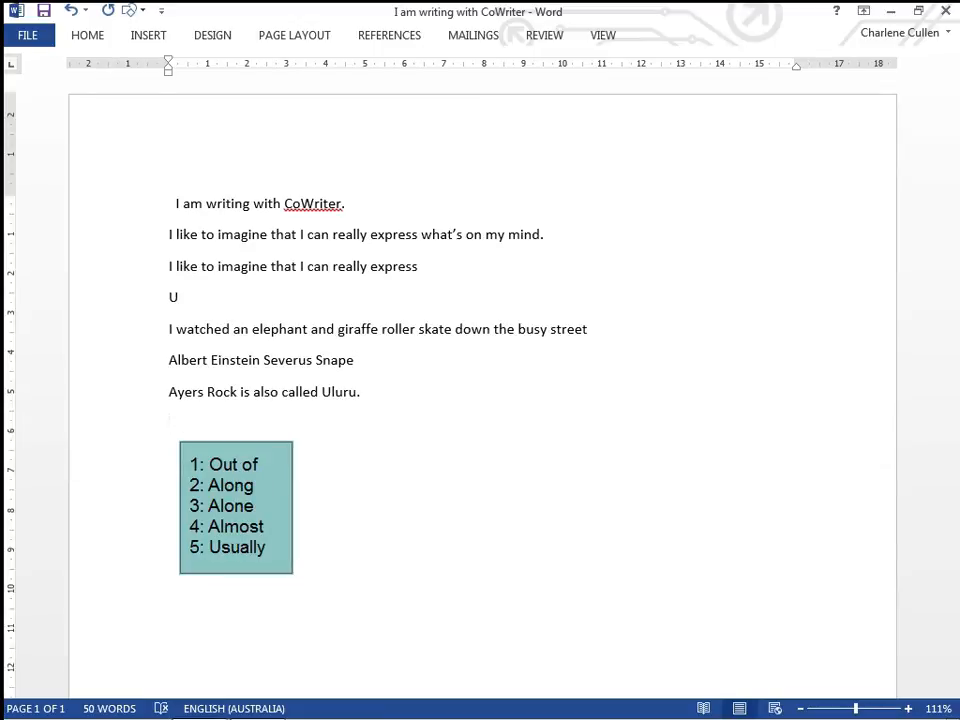
Add the writer's first name to the personal dictionary in the vocabulary options
mouse_move(287, 579)
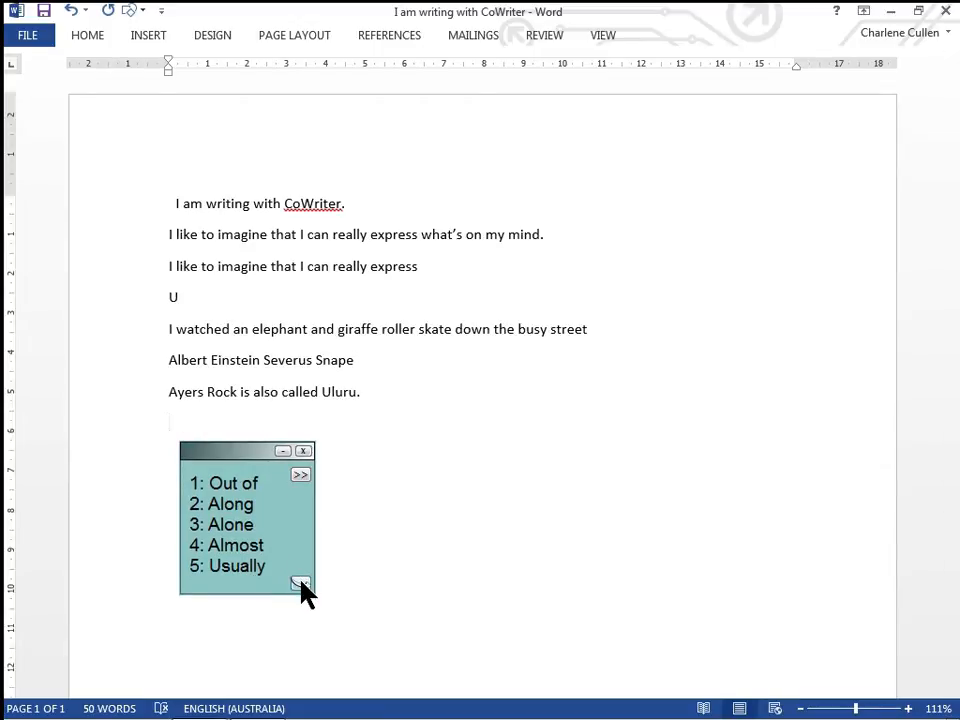
click(301, 585)
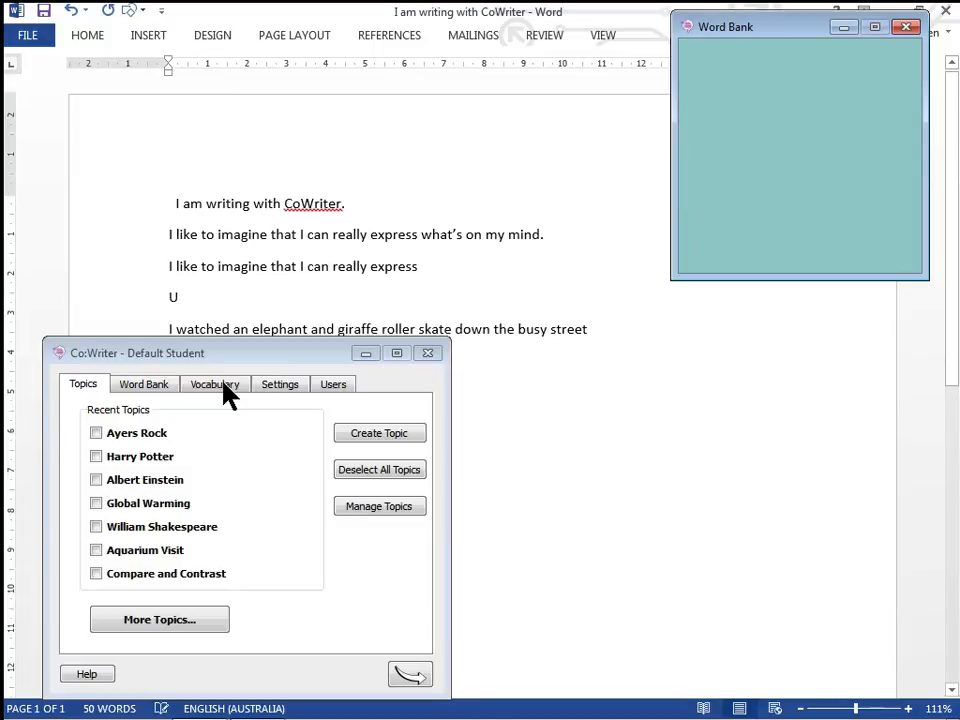
click(224, 386)
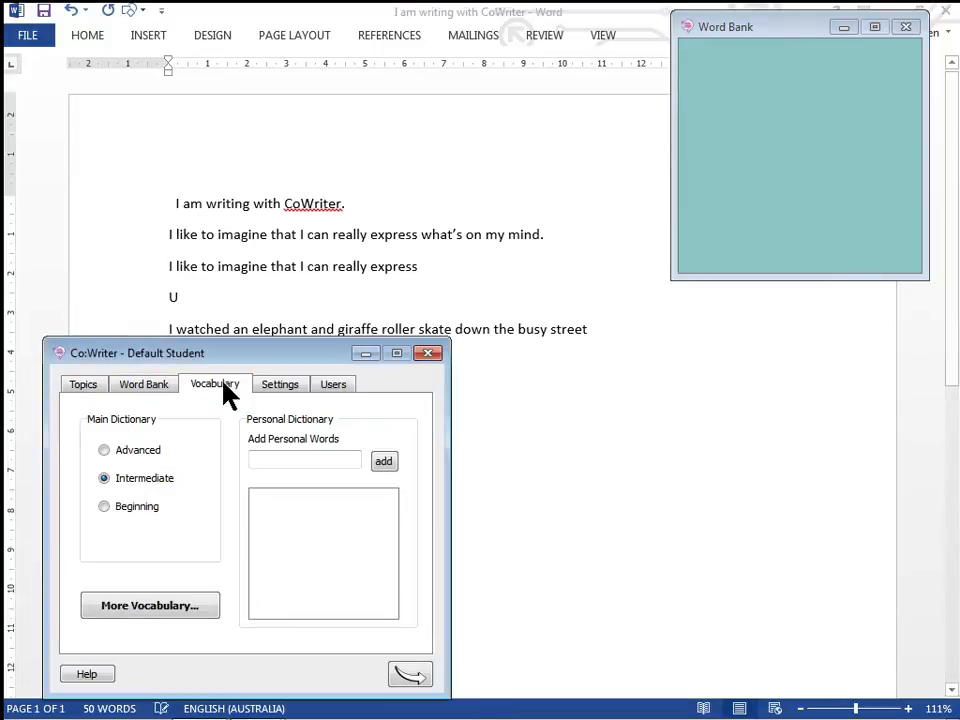
click(281, 461)
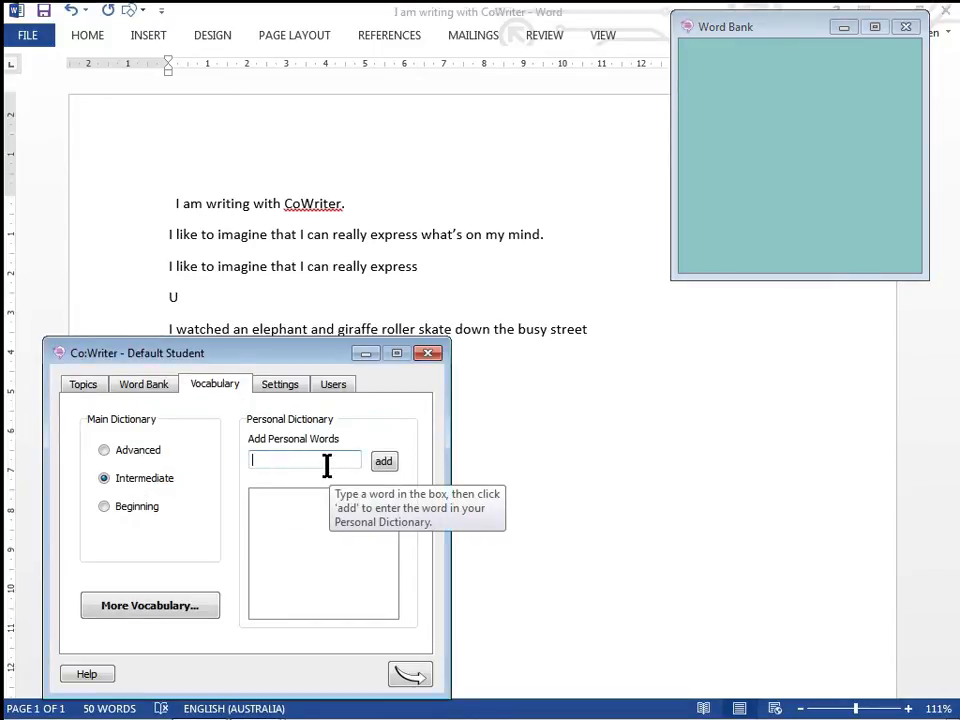
text(Charlene)
click(384, 461)
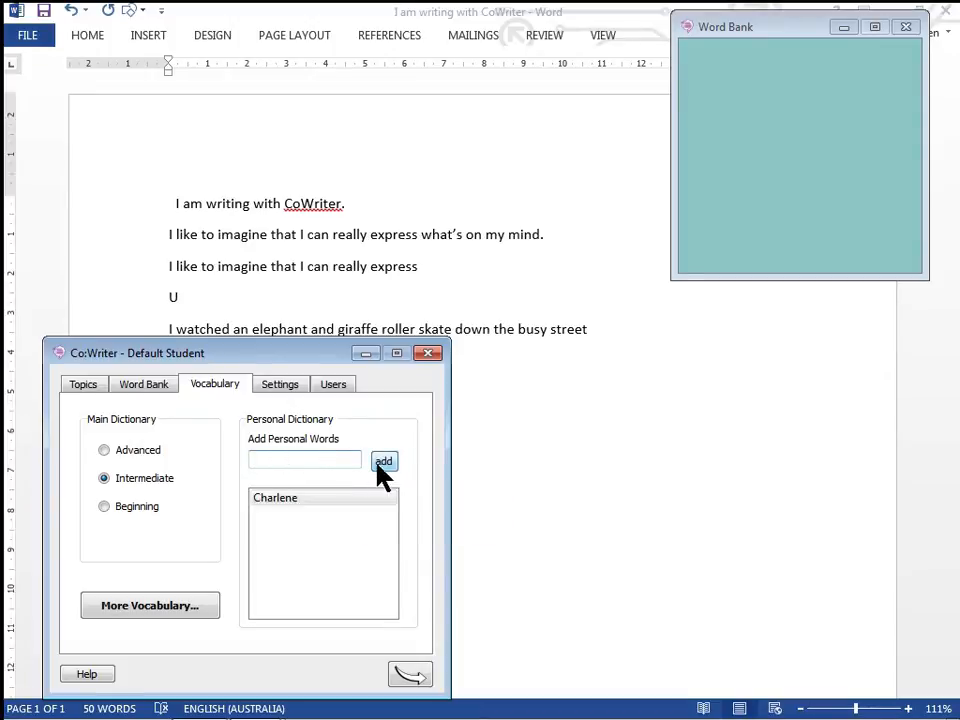
Add the husband's first name and the cat's name "Squeaky" to the personal dictionary, and return to the document
click(293, 458)
text(Michael)
click(386, 465)
text(Squeaky)
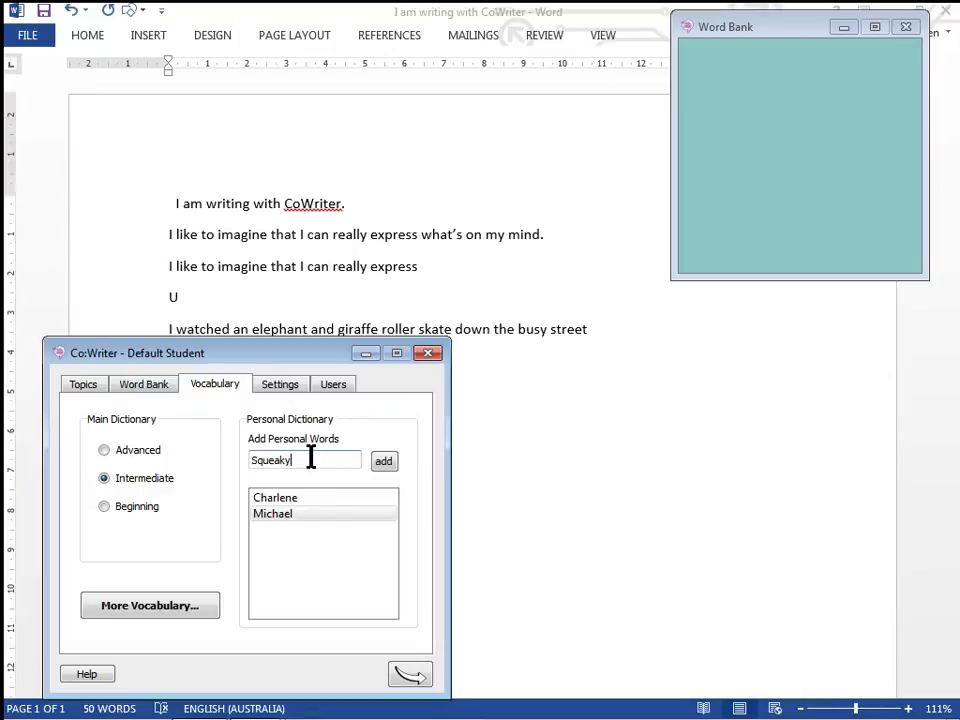
click(381, 463)
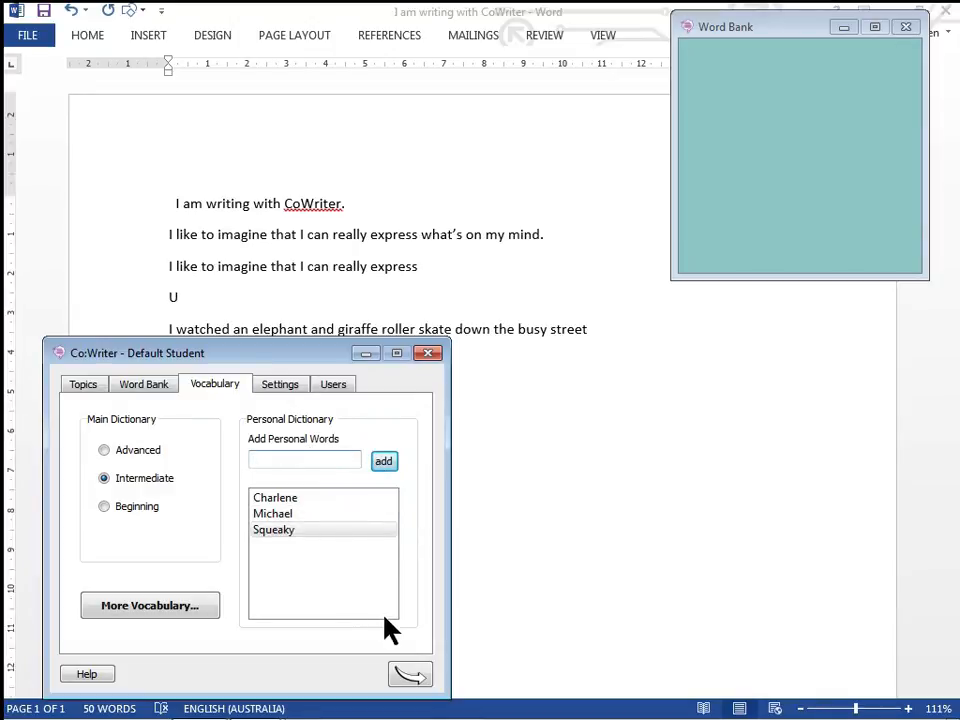
click(411, 676)
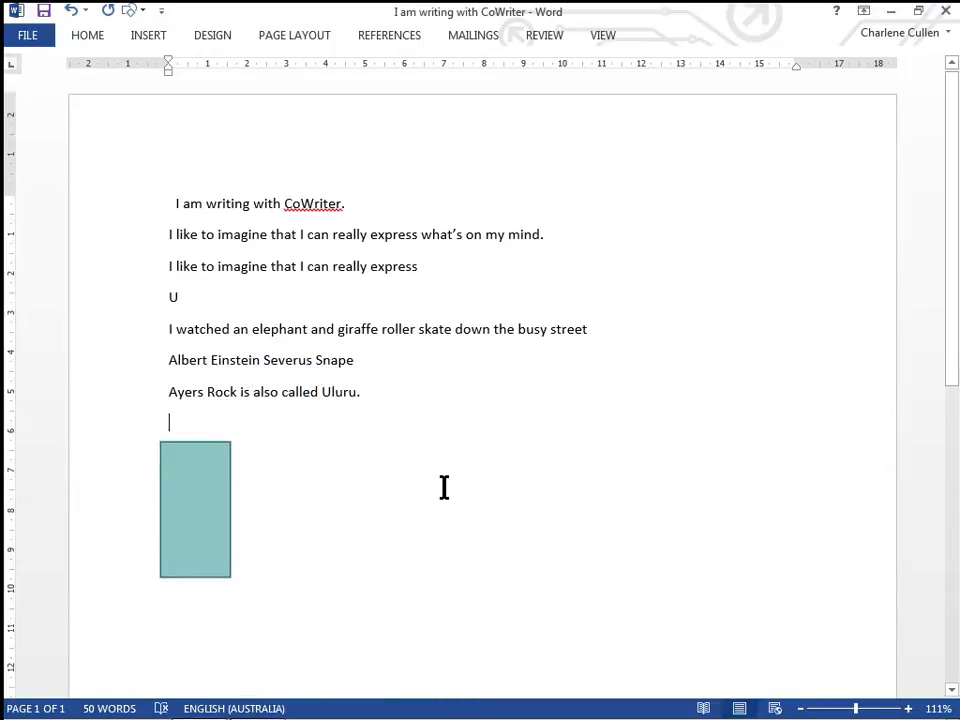
Write "My name is" with the writer's first name taken from the predictions, followed by "and my husband's name is"
text(My na)
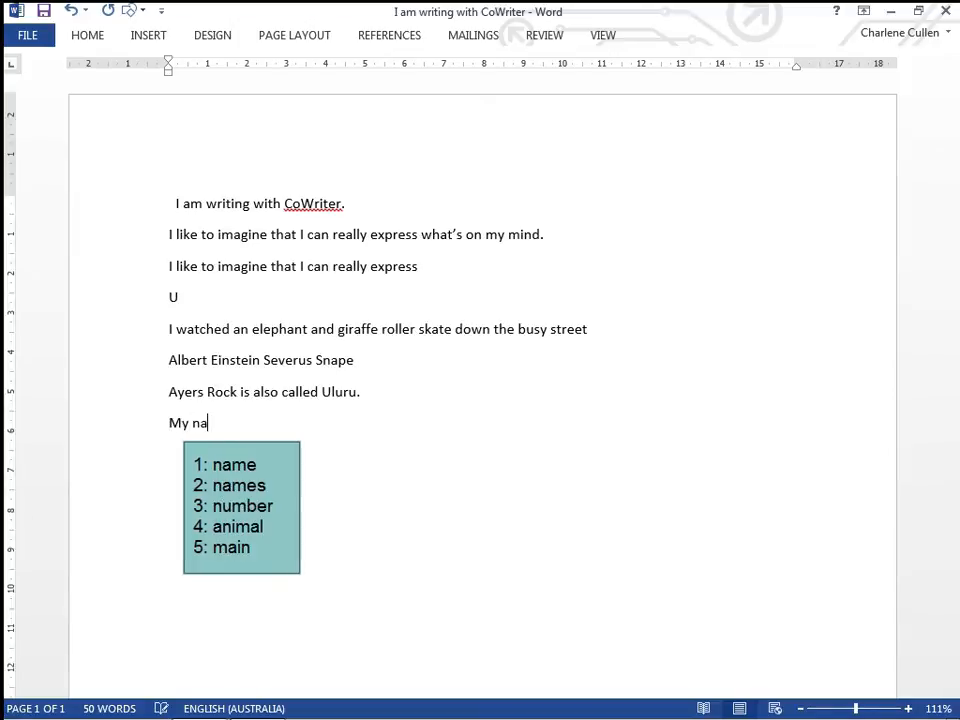
text(me is Ch)
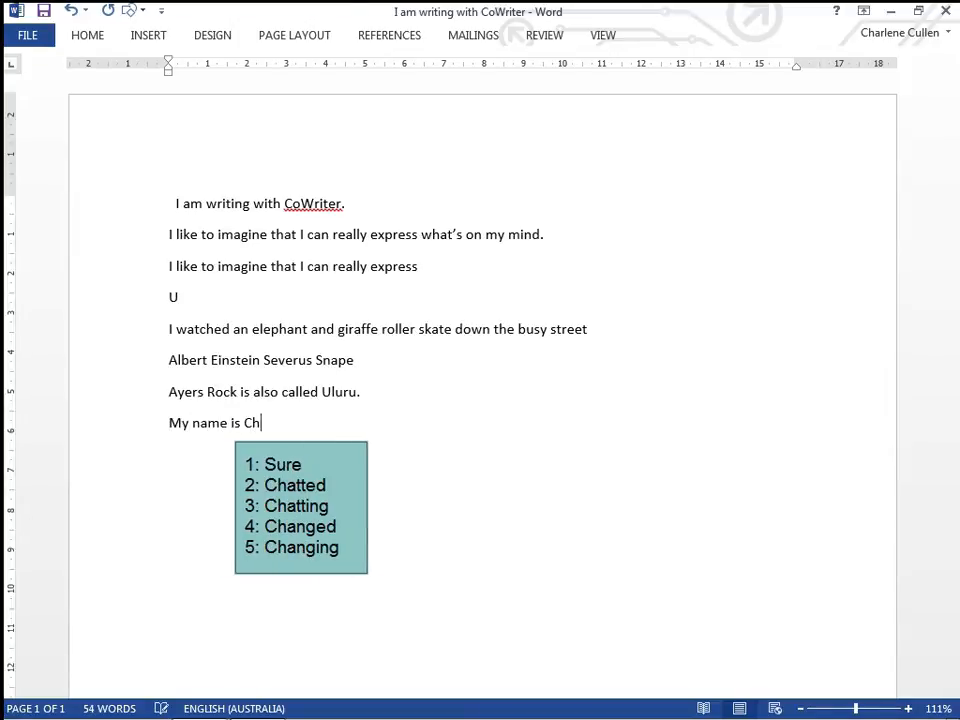
text(ar)
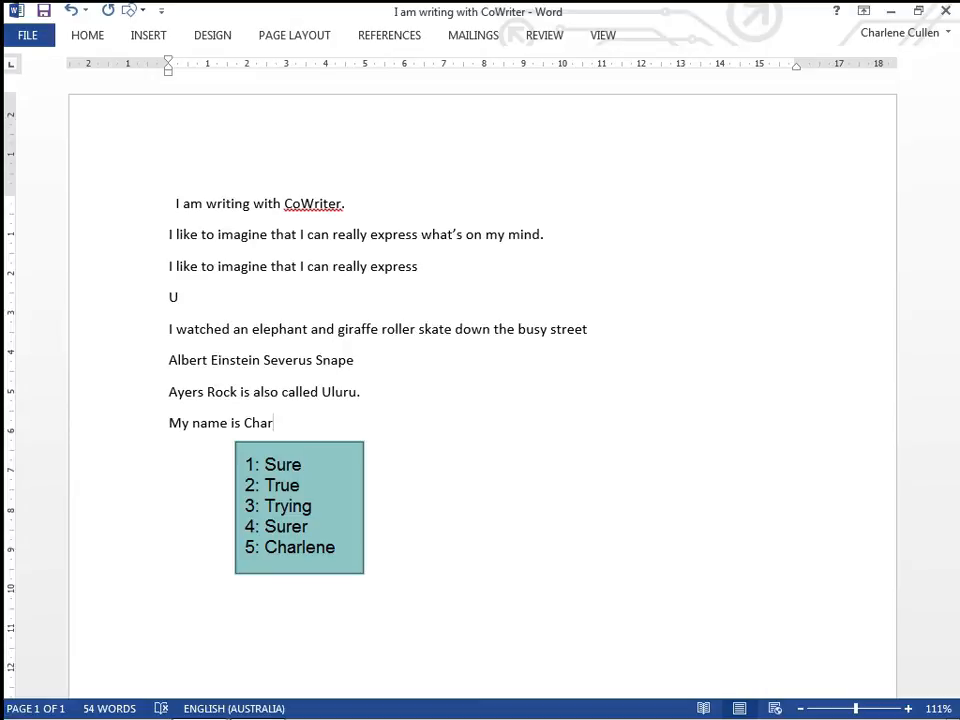
text(5)
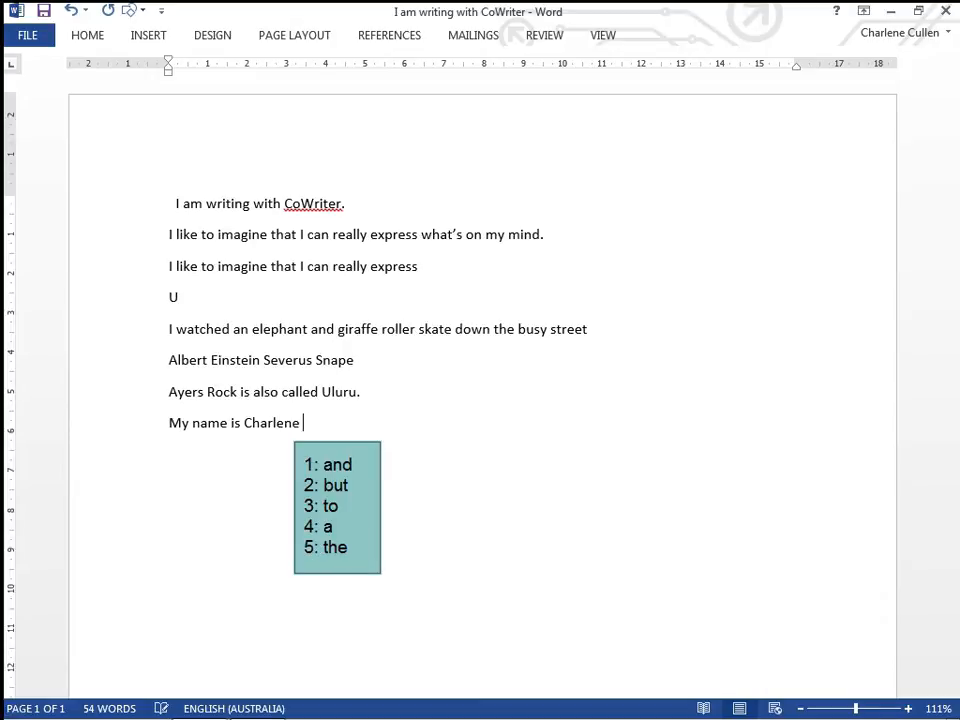
text(and)
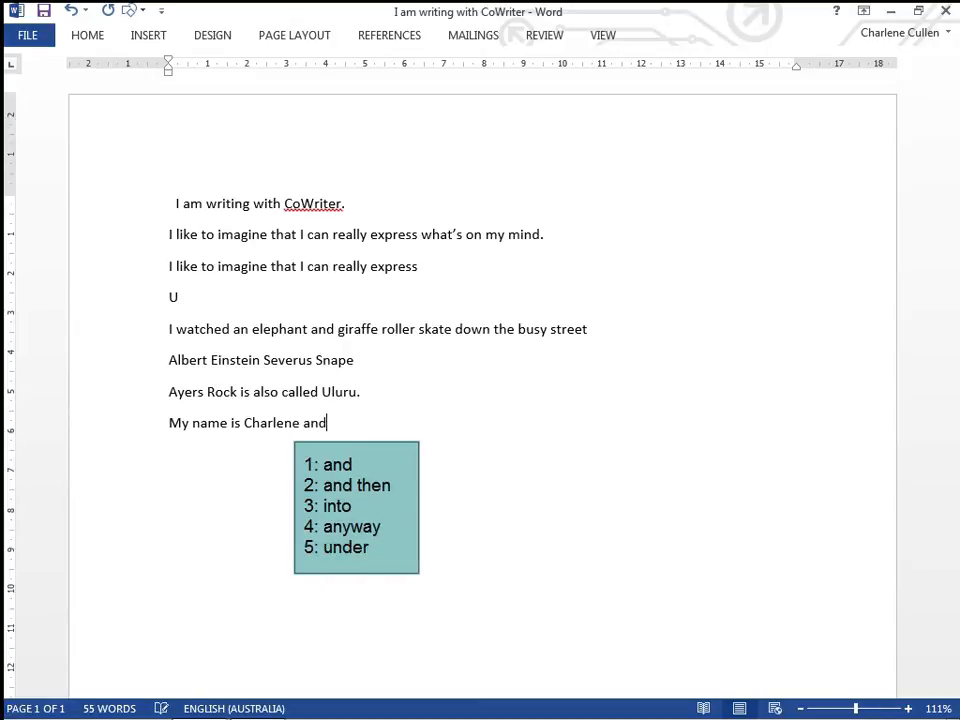
text( m1husband)
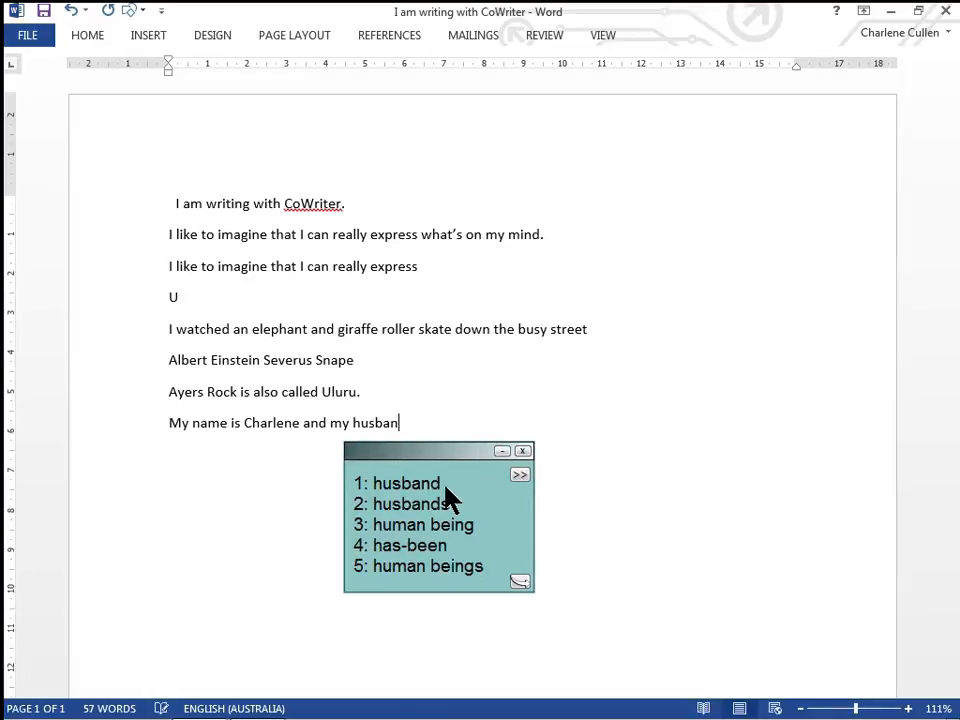
text('s name is )
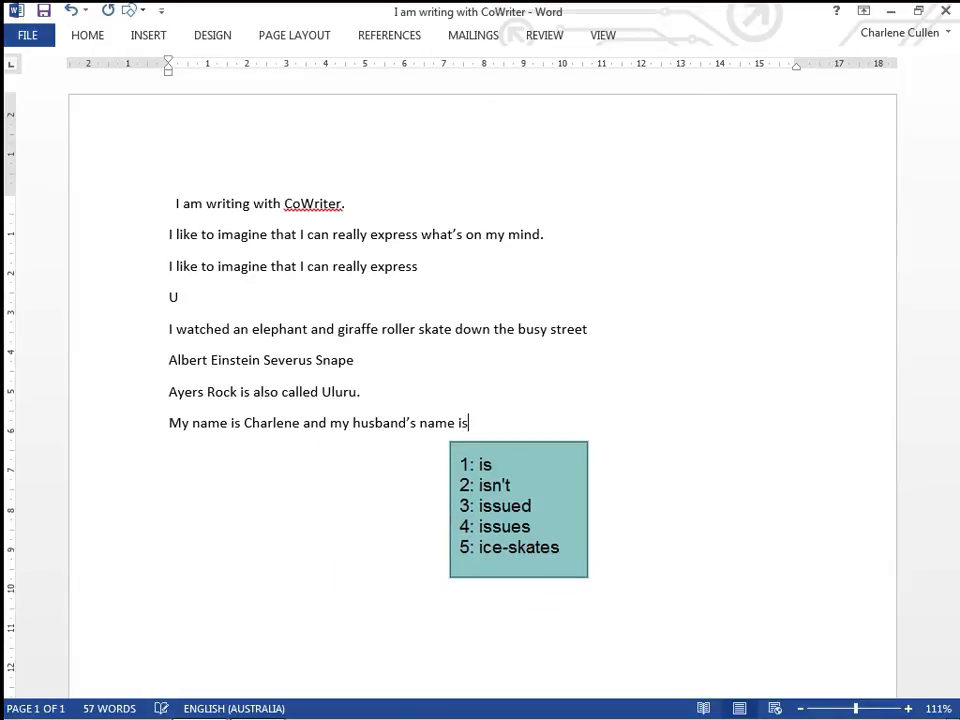
text(Mic)
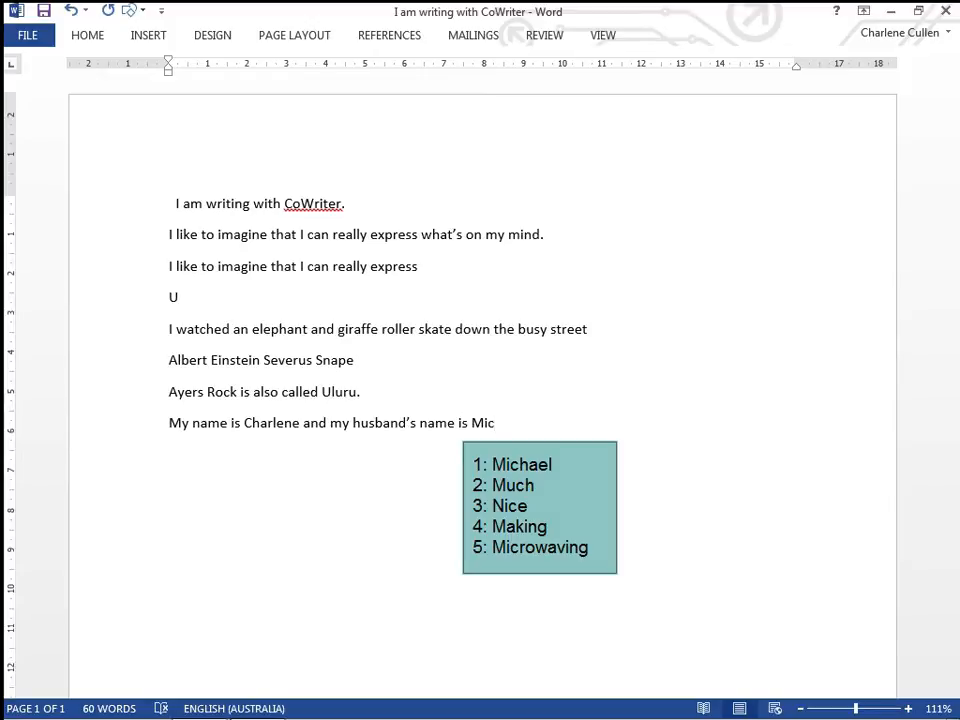
key(3)
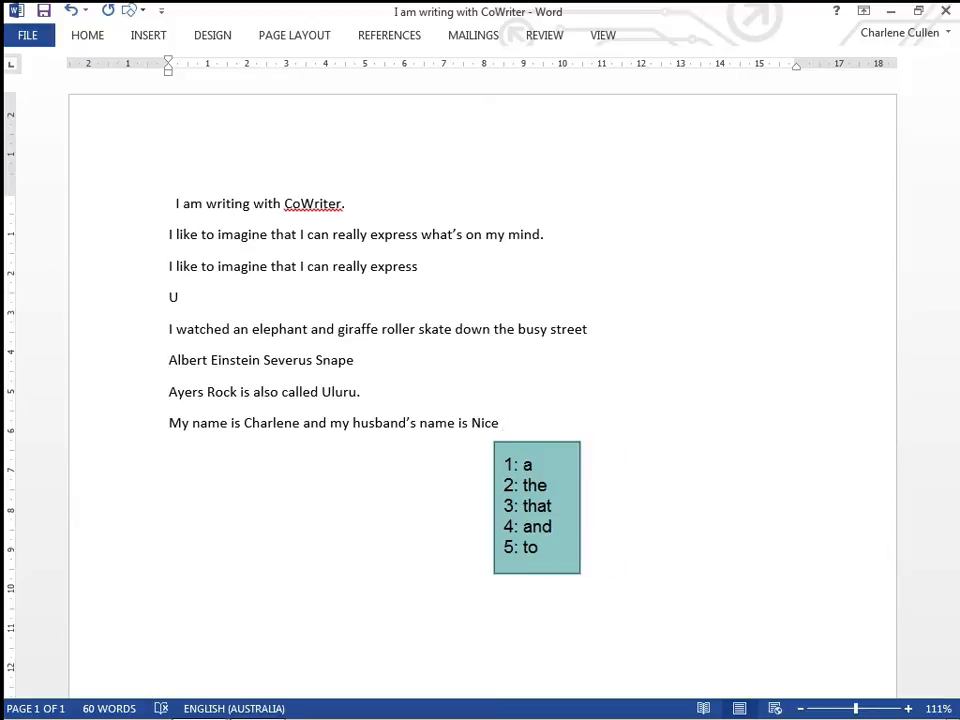
key(BackSpace)
key(BackSpace)
key(BackSpace)
key(BackSpace)
key(BackSpace)
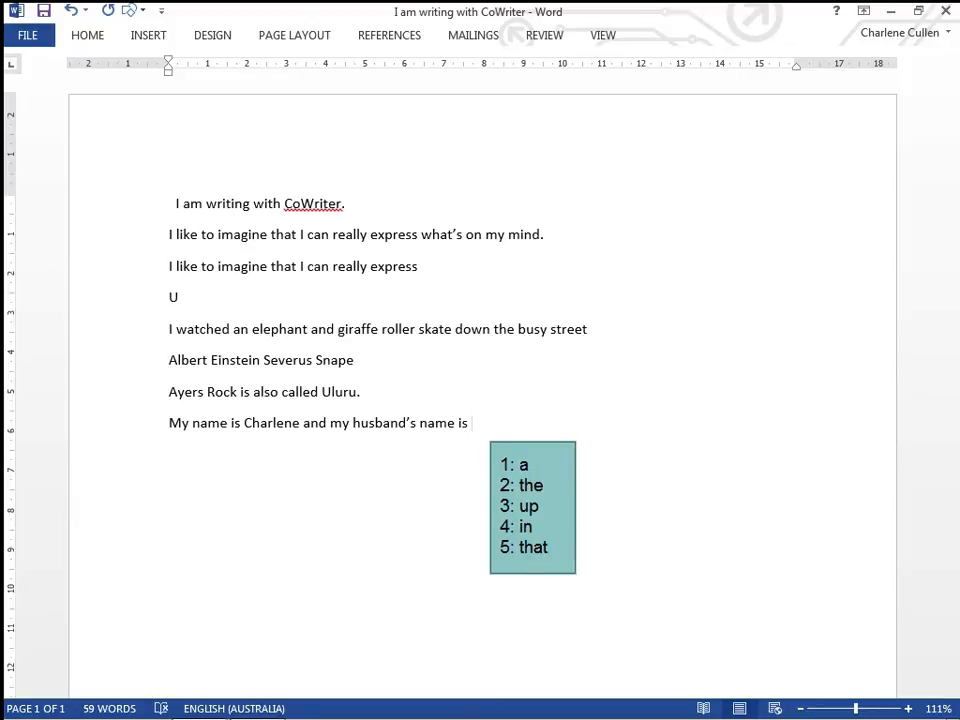
Finish the sentence with the husband's first name and add "We have a cat called Squeaky." using the predicted cat name
text(Mic)
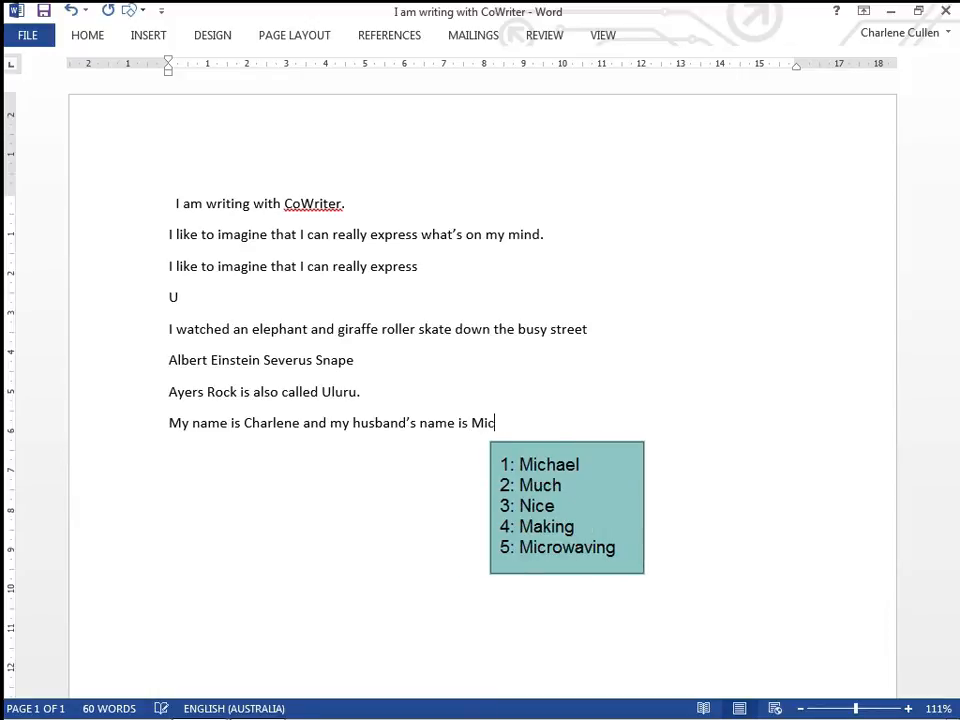
text(hael.)
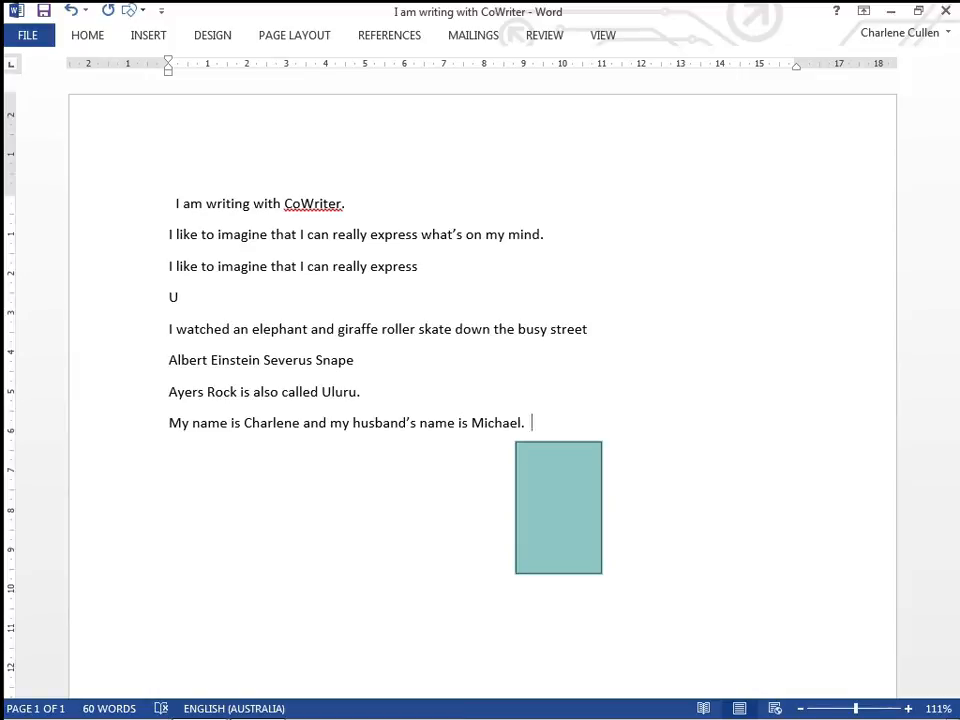
text(We have a )
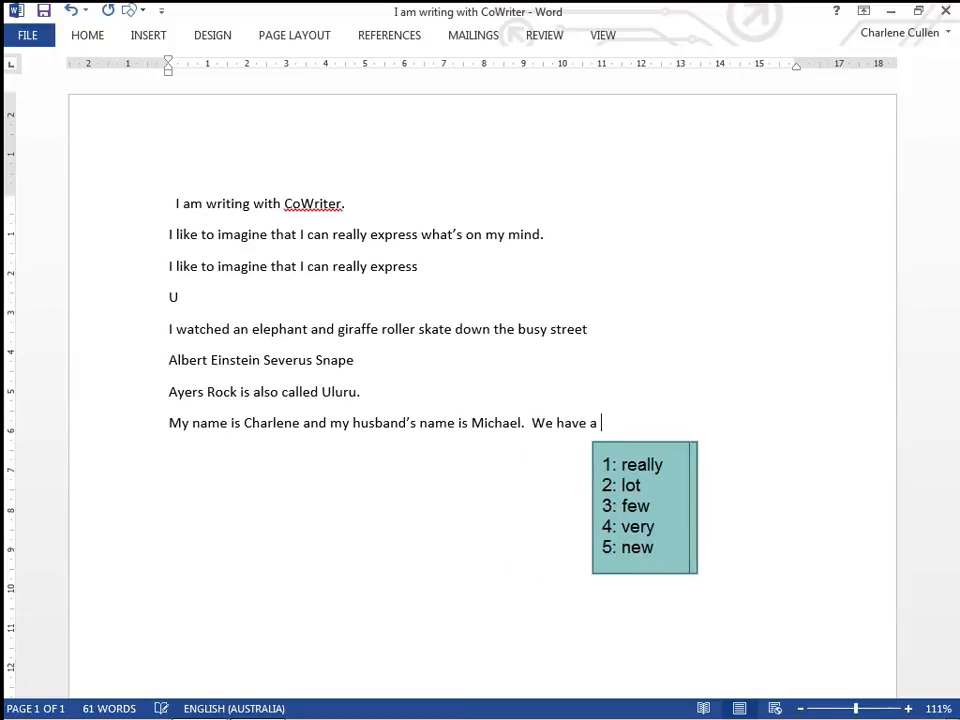
text(cat called S)
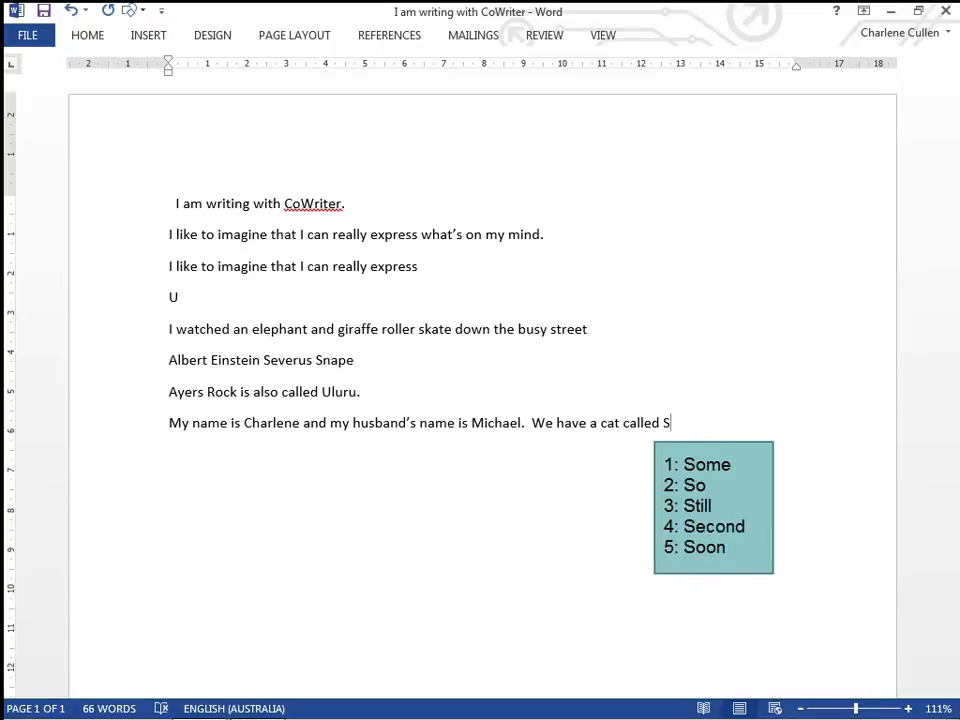
text(q)
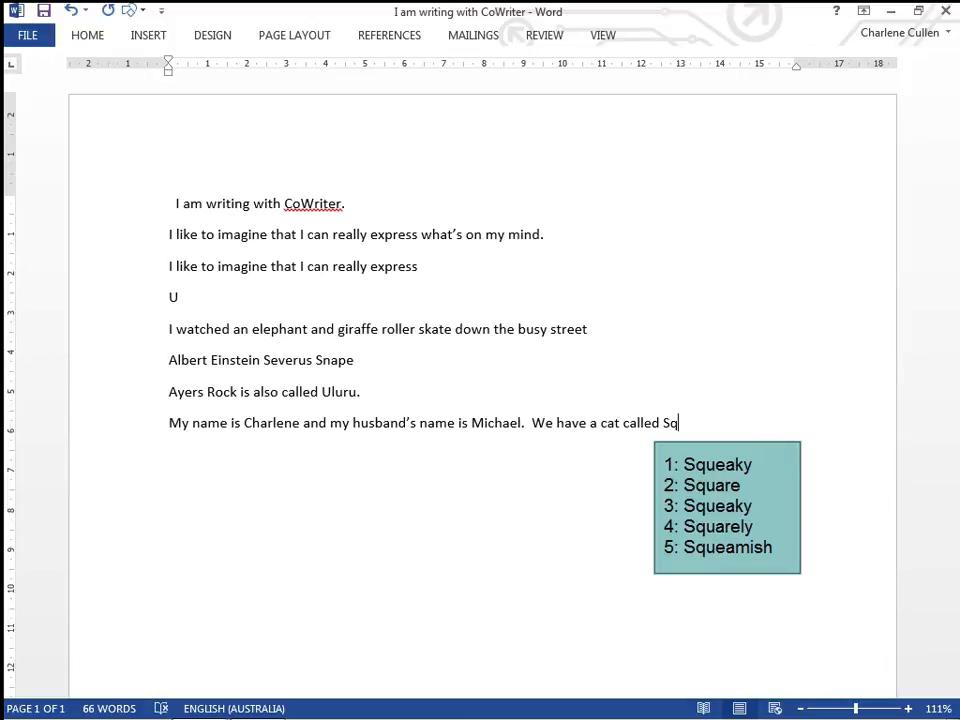
text(1)
text(.)
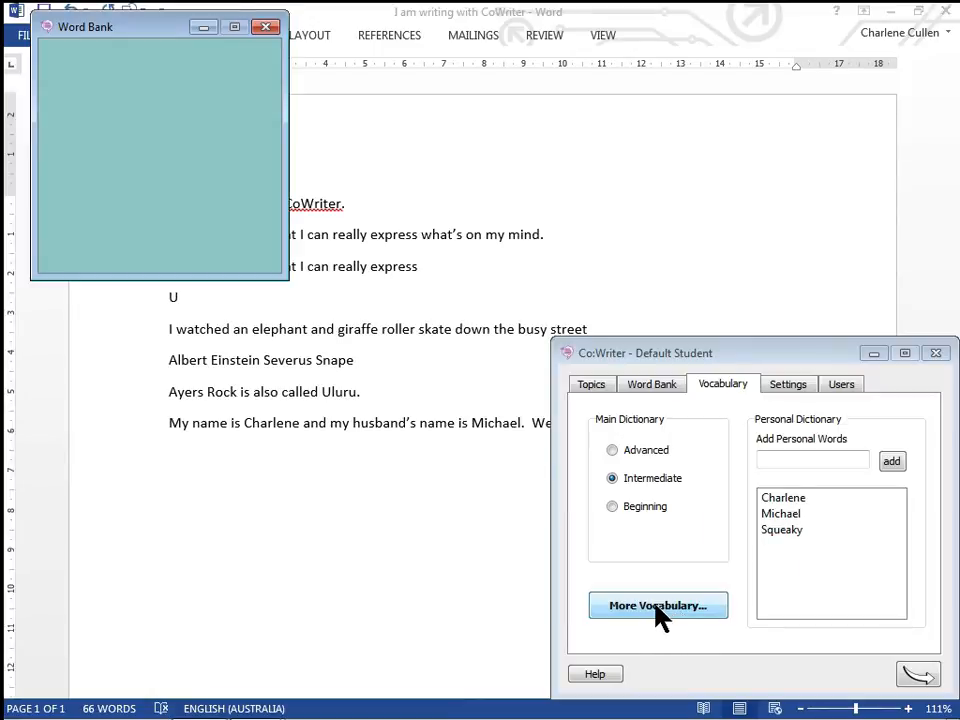
Examine the main, topic and personal dictionaries in the detailed vocabulary options
click(658, 606)
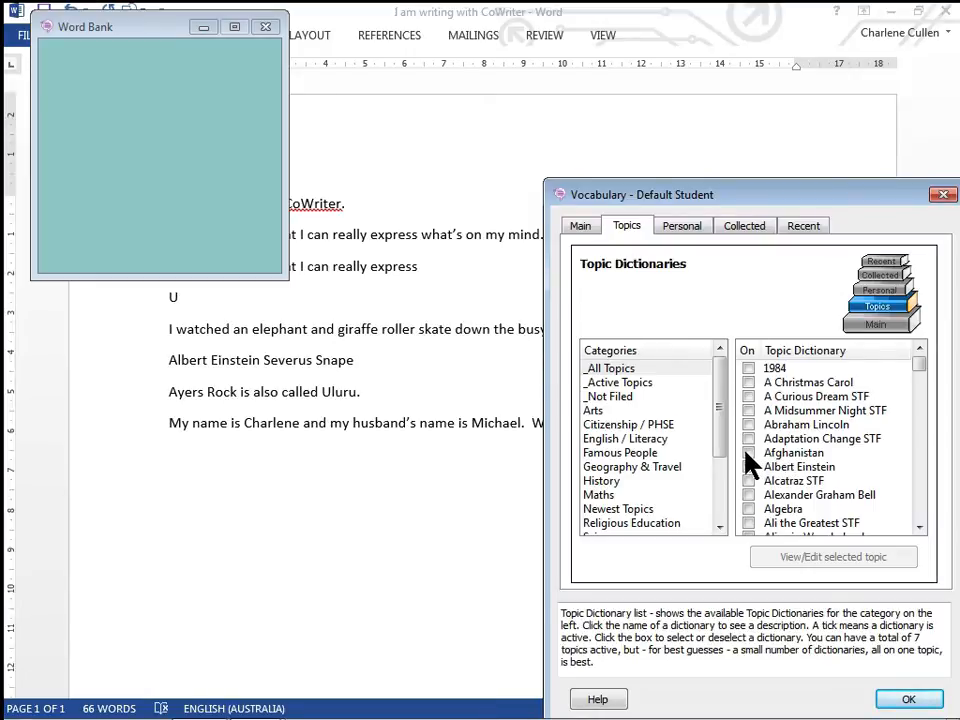
click(581, 228)
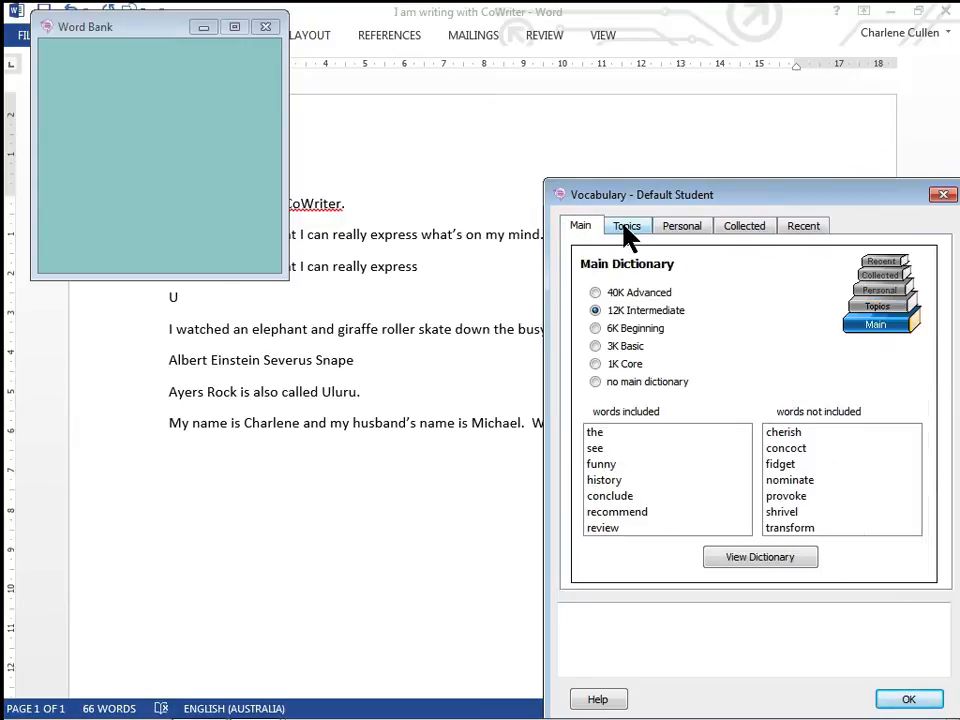
click(626, 228)
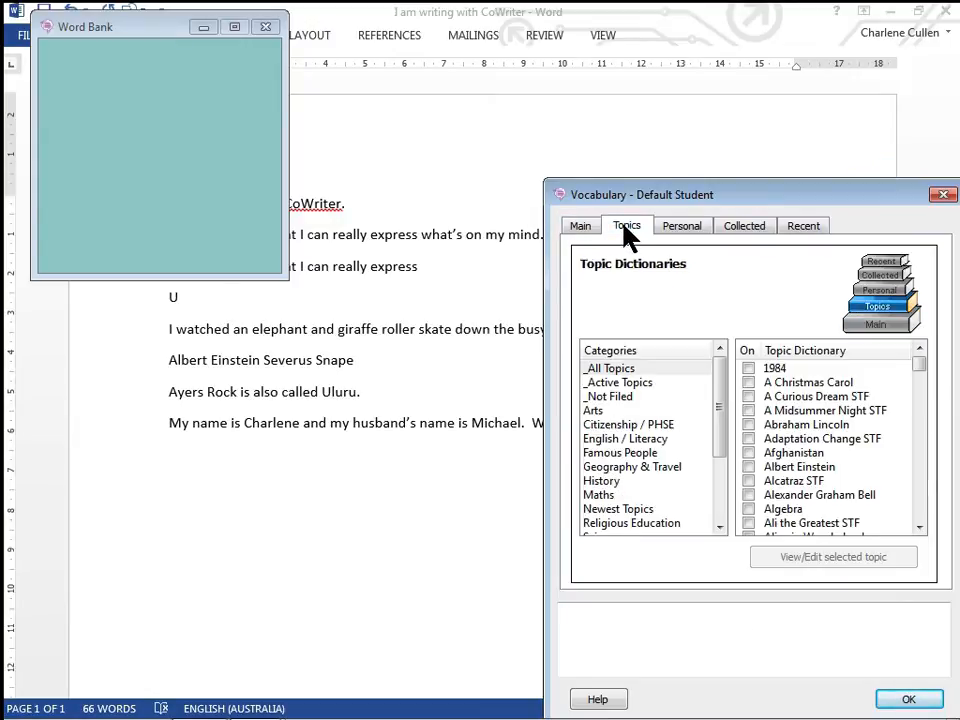
click(681, 227)
click(620, 349)
click(618, 381)
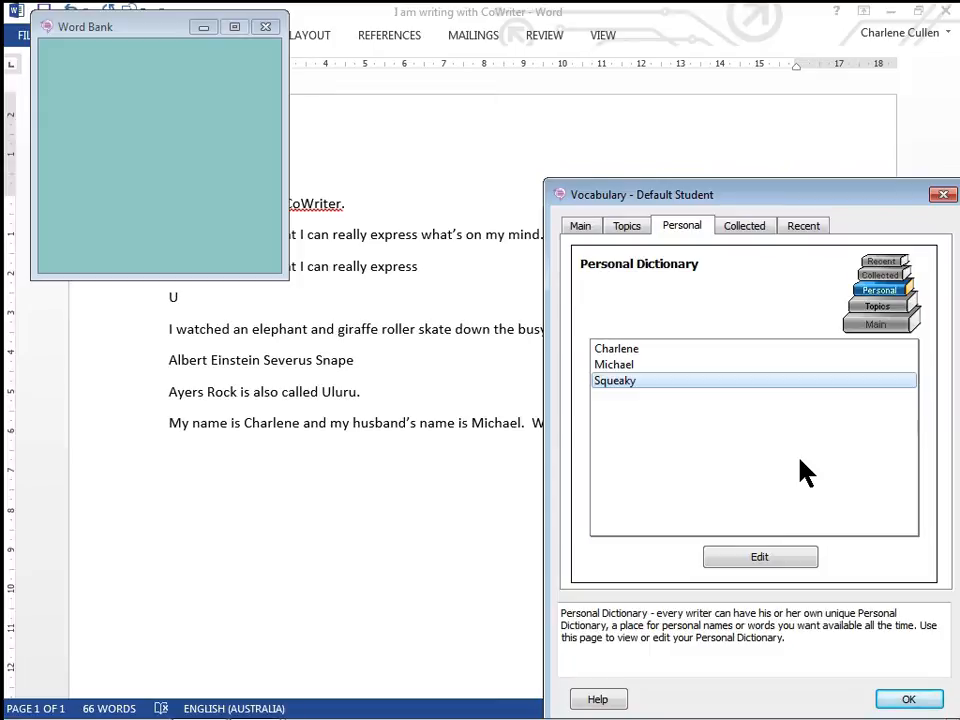
Examine the collected words in the detailed vocabulary options and close them
click(757, 232)
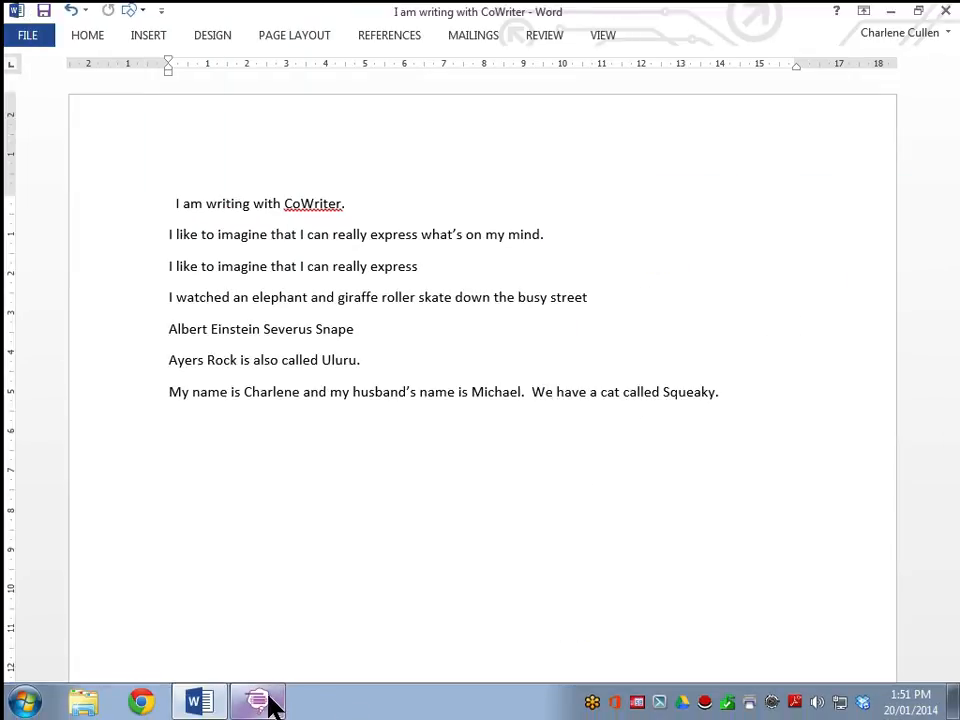
click(273, 703)
click(667, 237)
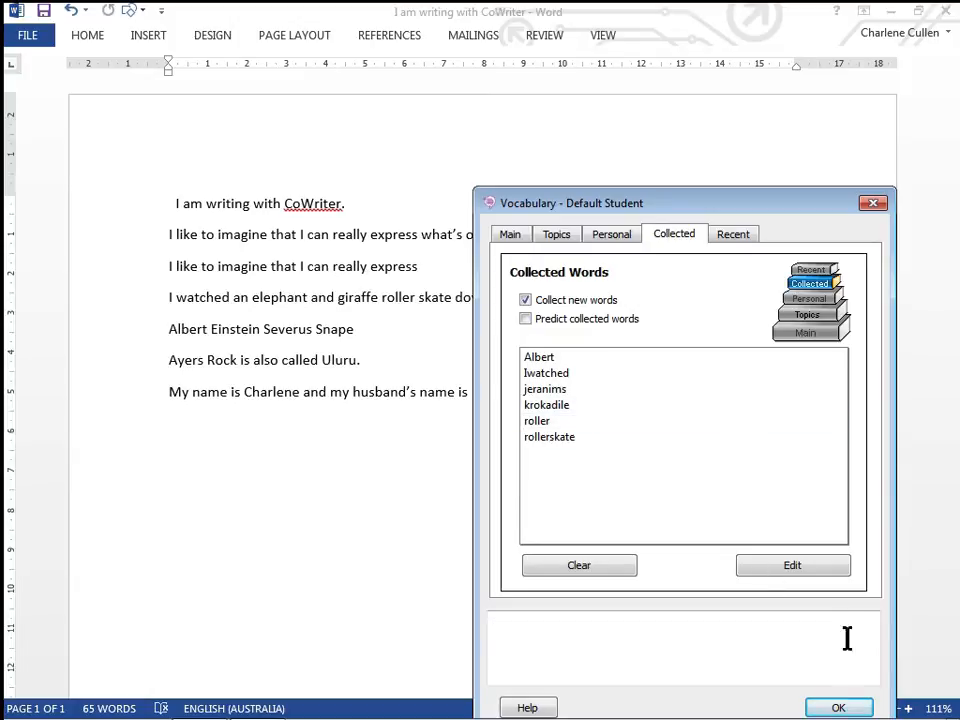
click(840, 708)
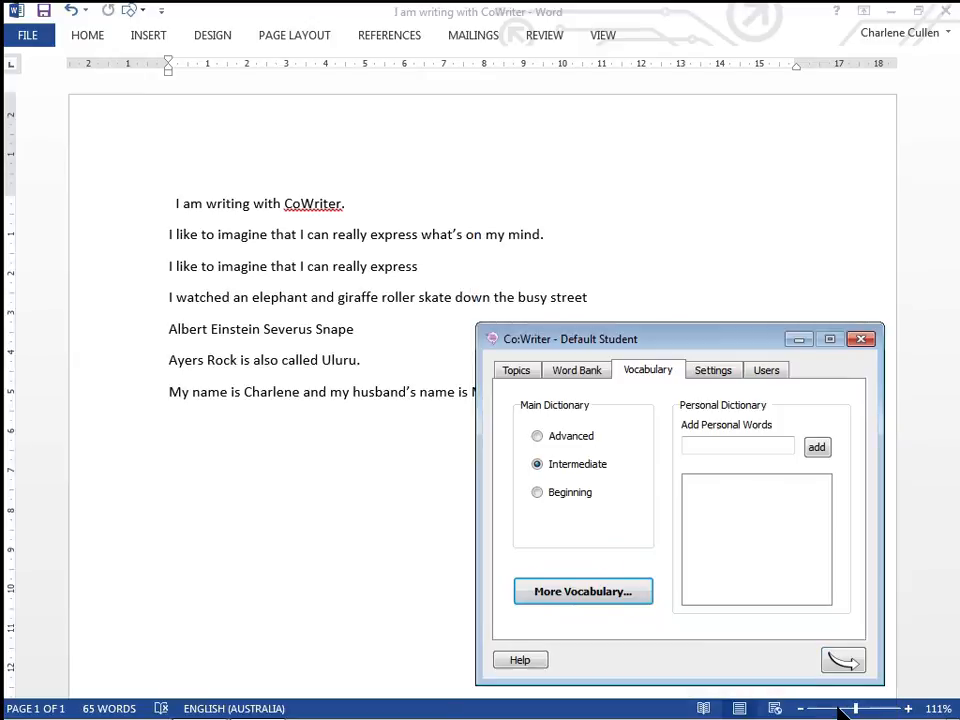
Examine the available voices and the speech rate control in CoWriter's speech settings
click(717, 373)
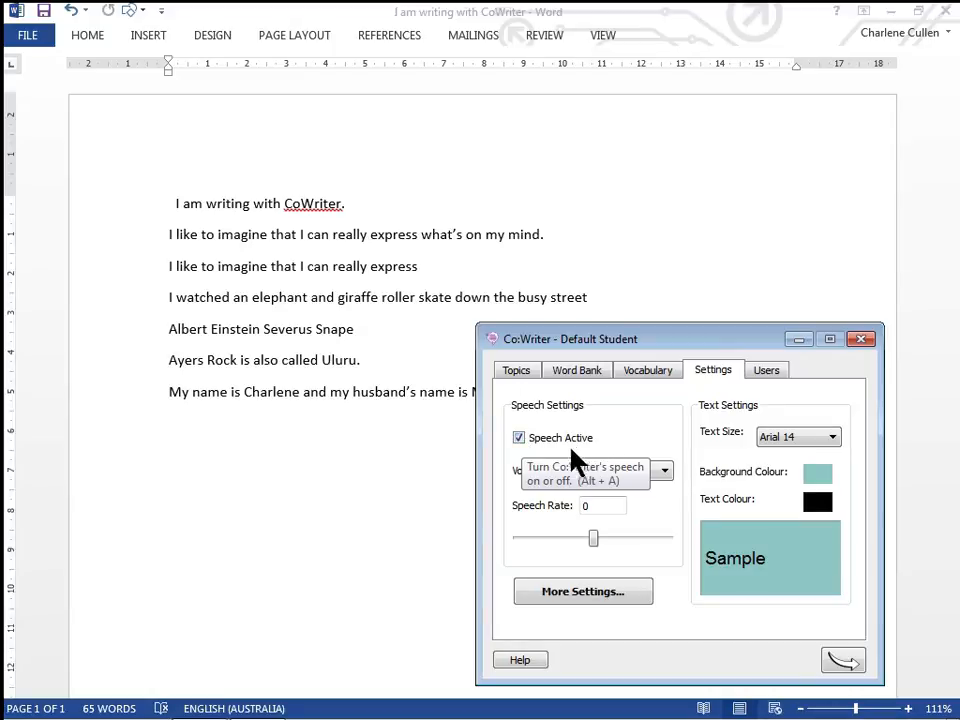
click(664, 473)
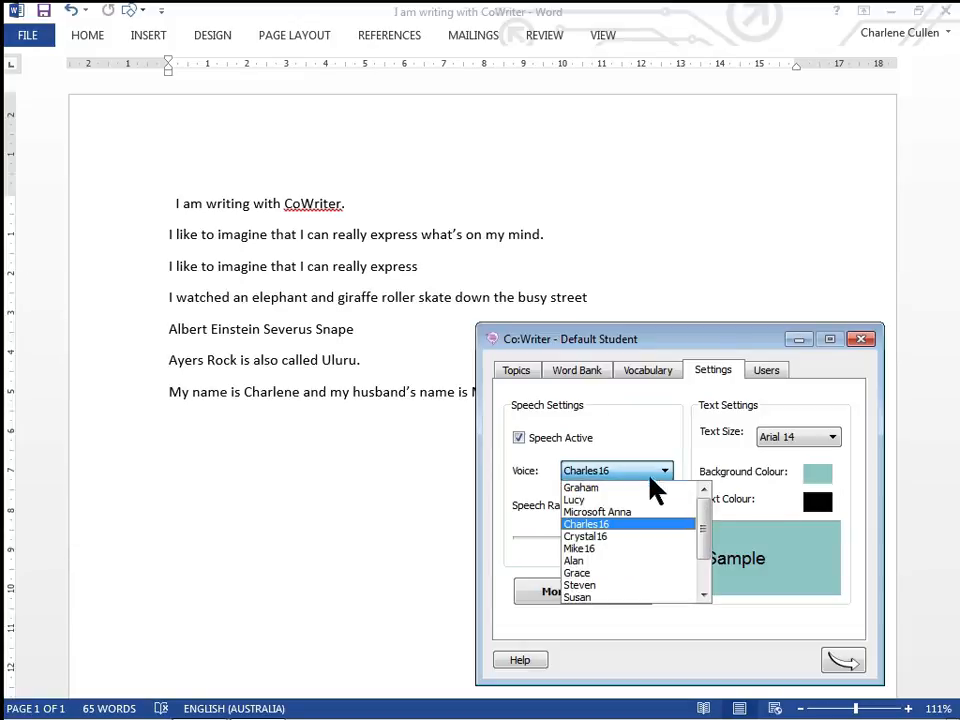
click(602, 526)
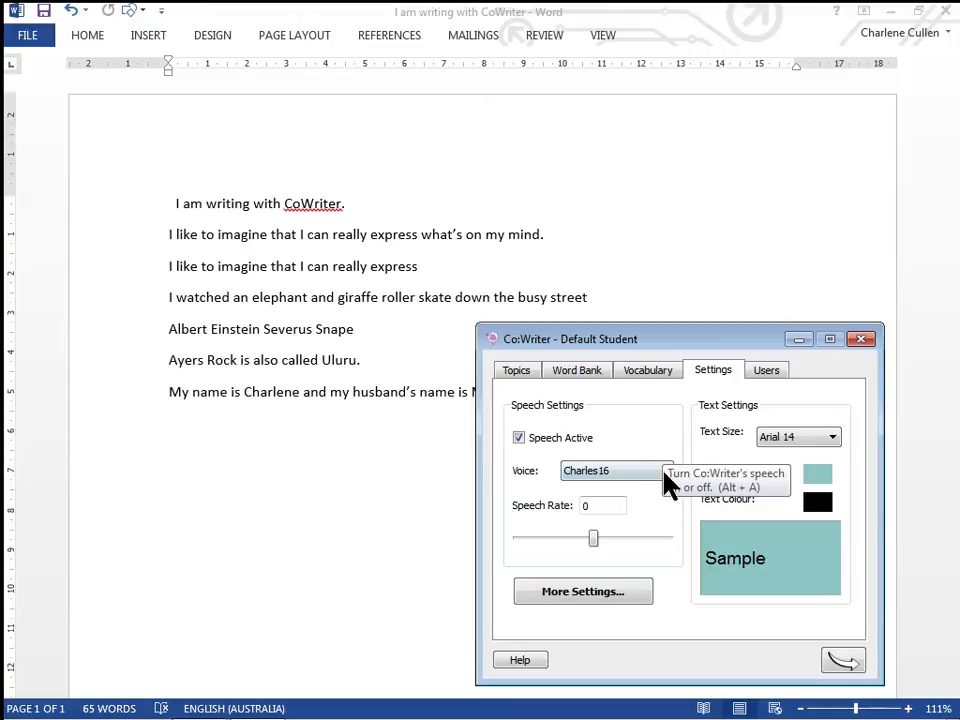
click(662, 476)
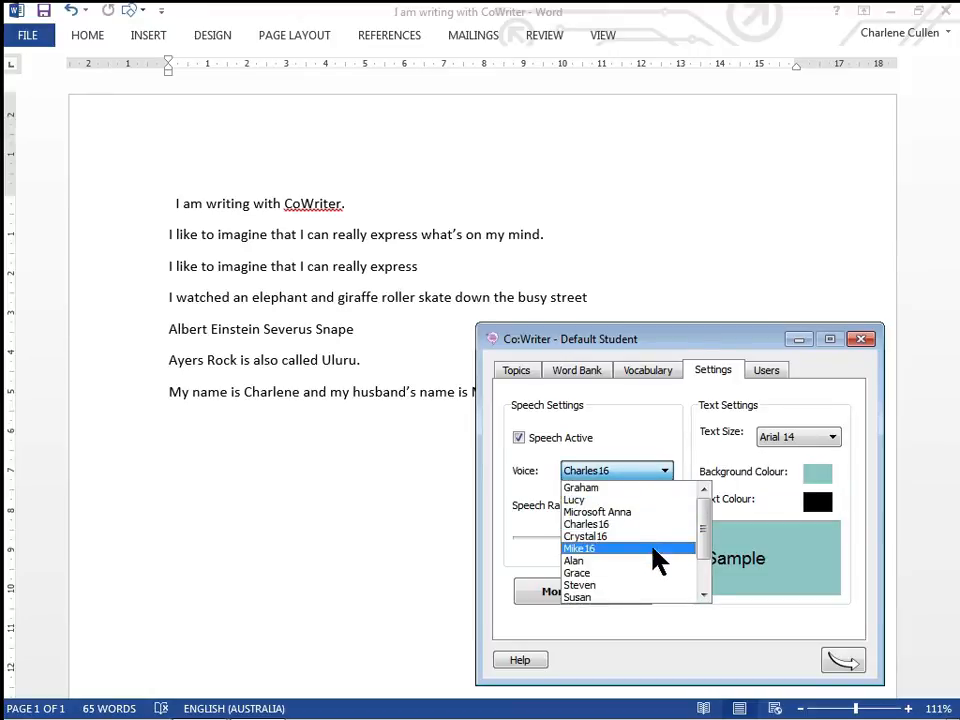
click(636, 450)
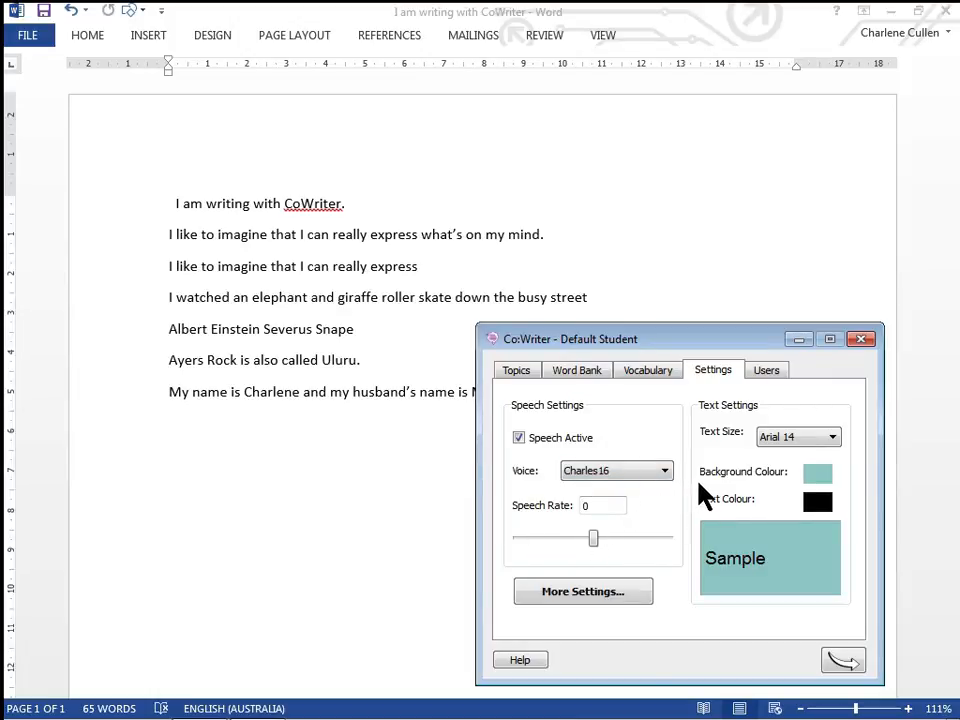
mouse_move(594, 538)
mouse_down()
mouse_move(613, 547)
mouse_move(560, 539)
mouse_move(593, 538)
mouse_up()
Set CoWriter's text size to Arial 36, the background colour to dark blue and the text colour to yellow 60
click(810, 437)
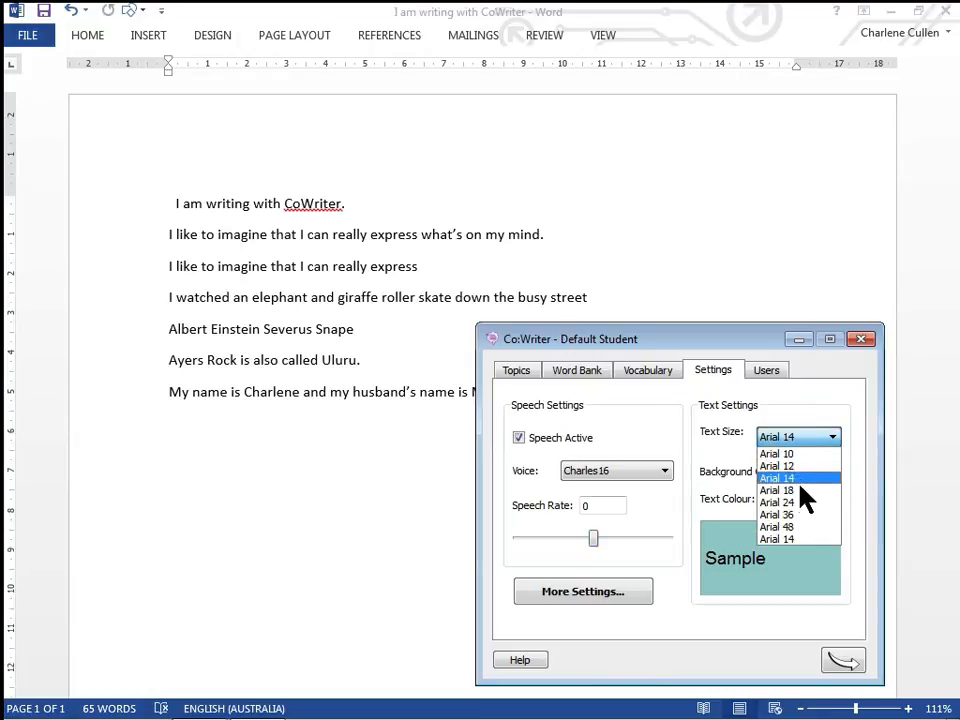
click(800, 515)
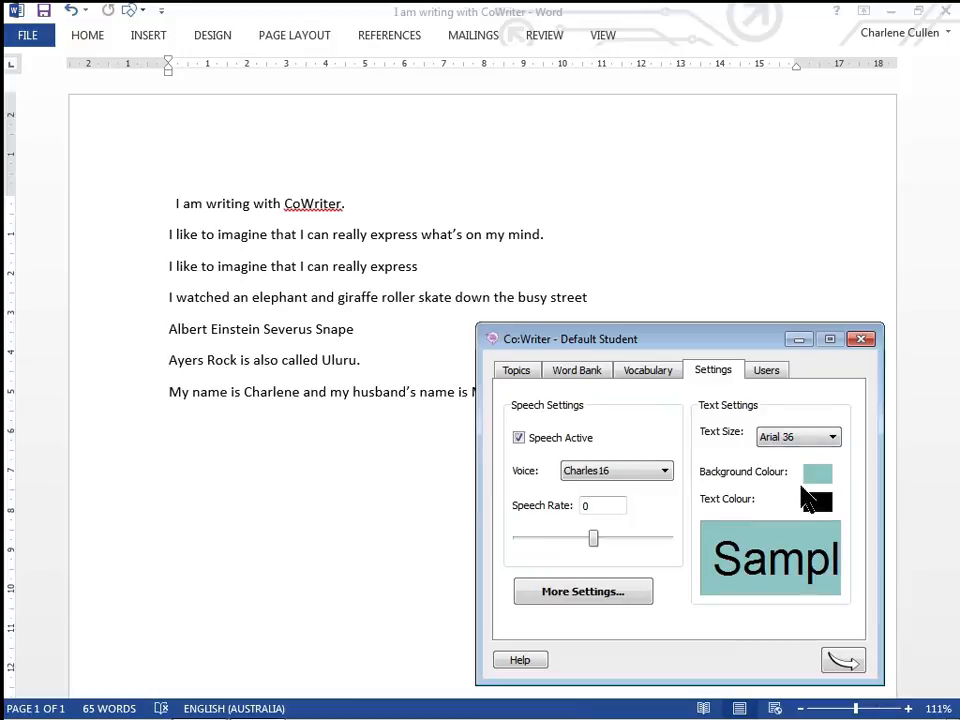
click(820, 488)
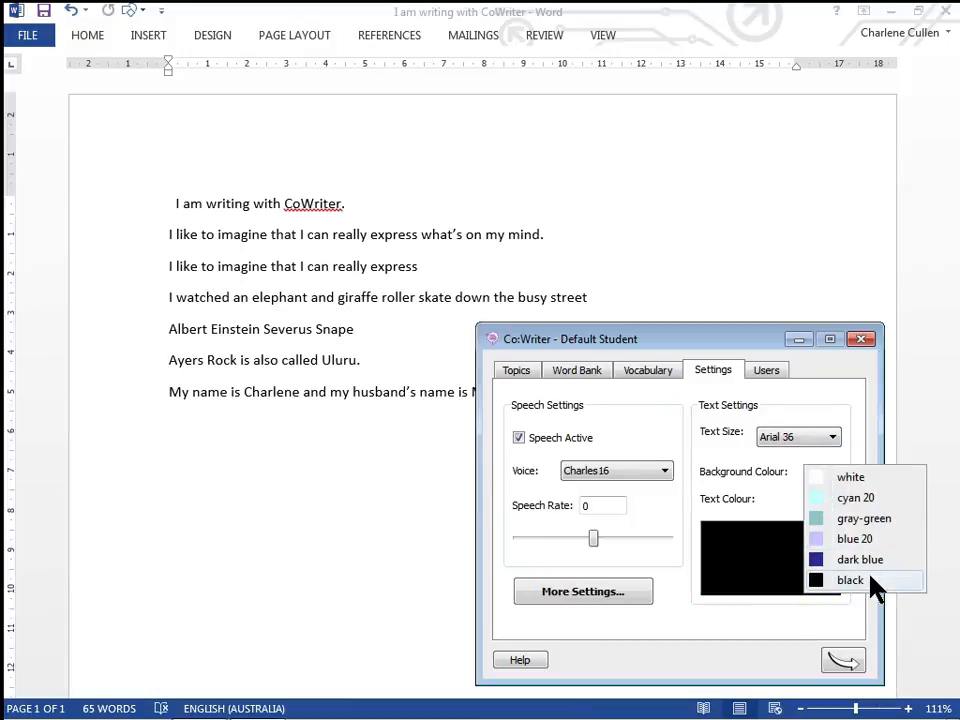
click(872, 564)
click(818, 502)
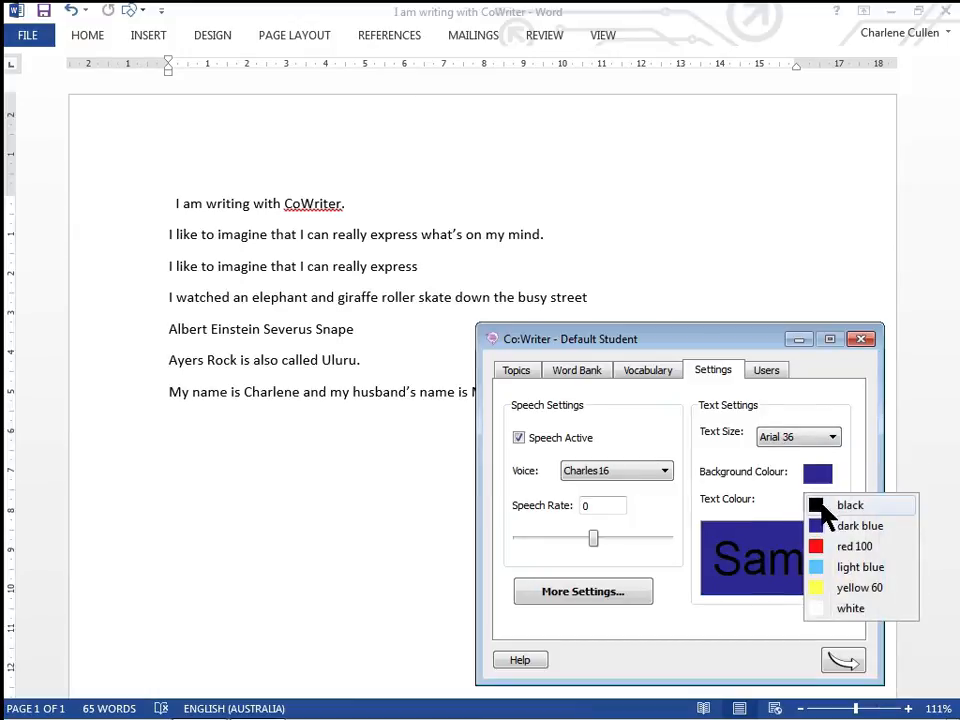
click(870, 587)
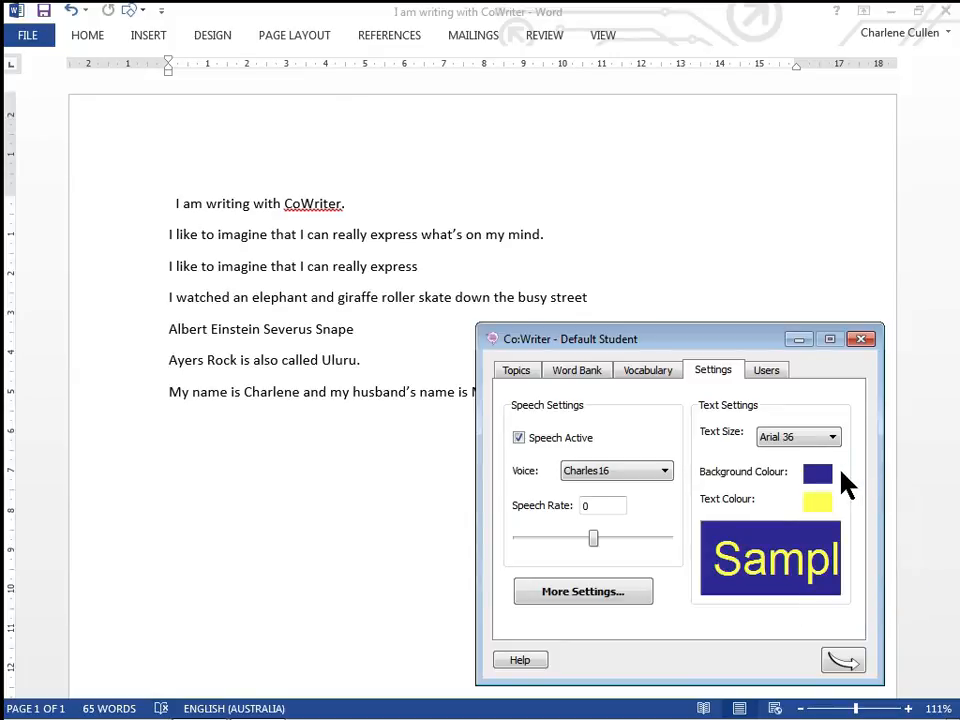
Return to the prediction window and write "I like" on the new line of the Word document
click(835, 662)
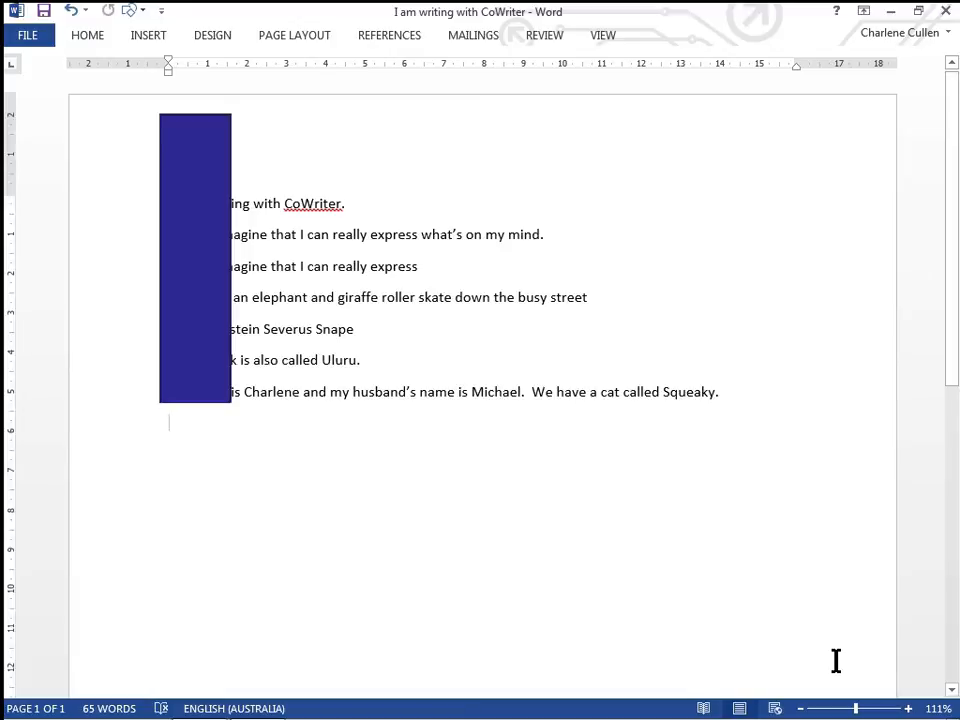
text(I )
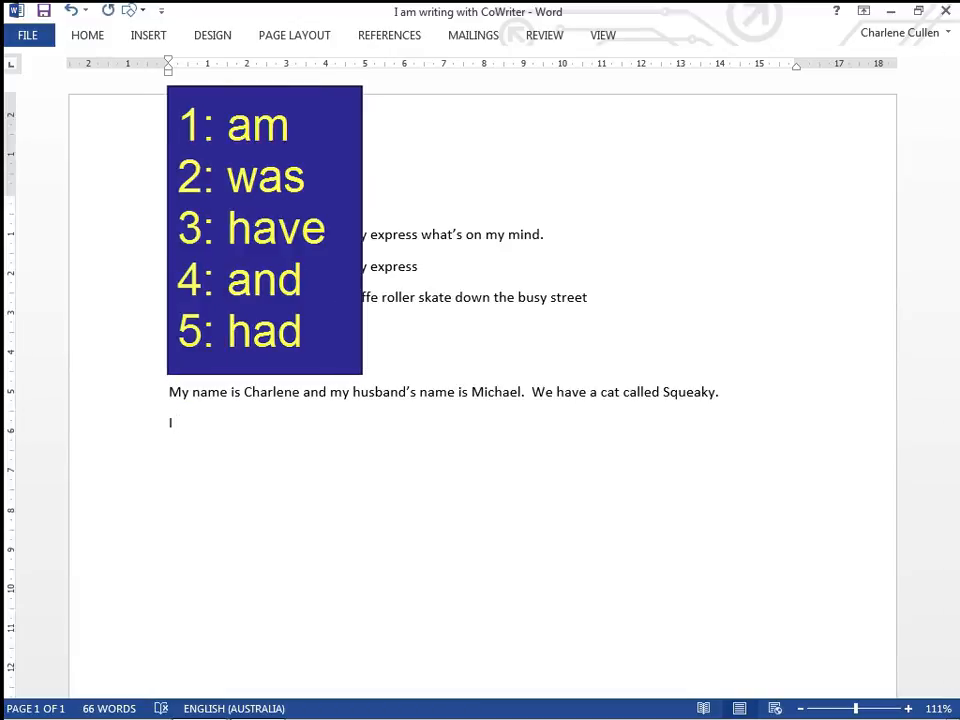
text(like)
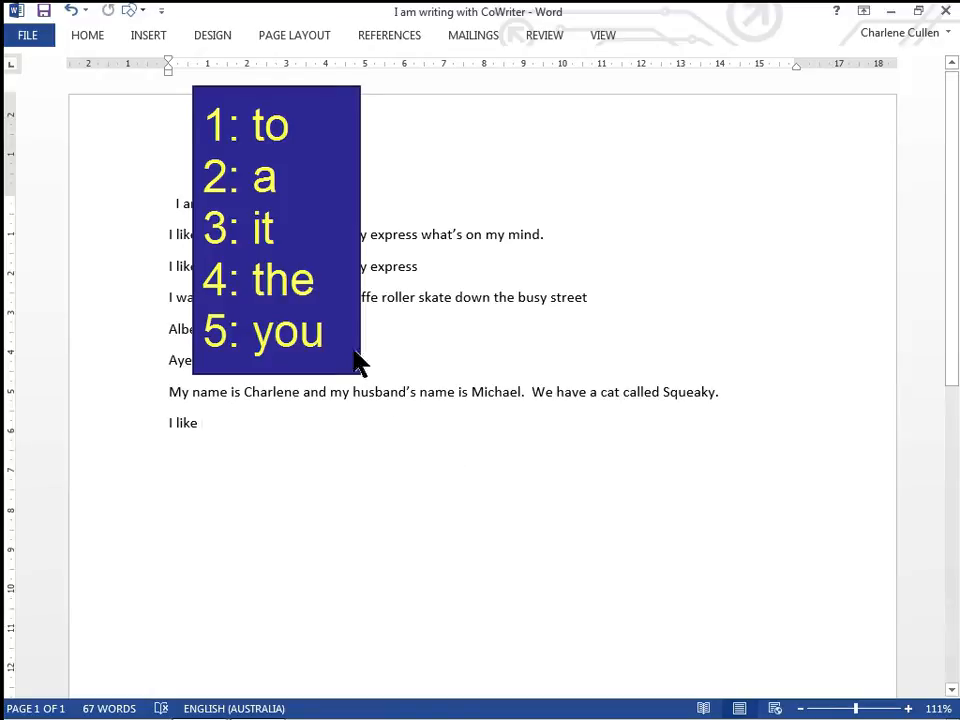
Reopen CoWriter's options, examine the user list and return to the speech and text settings
click(370, 394)
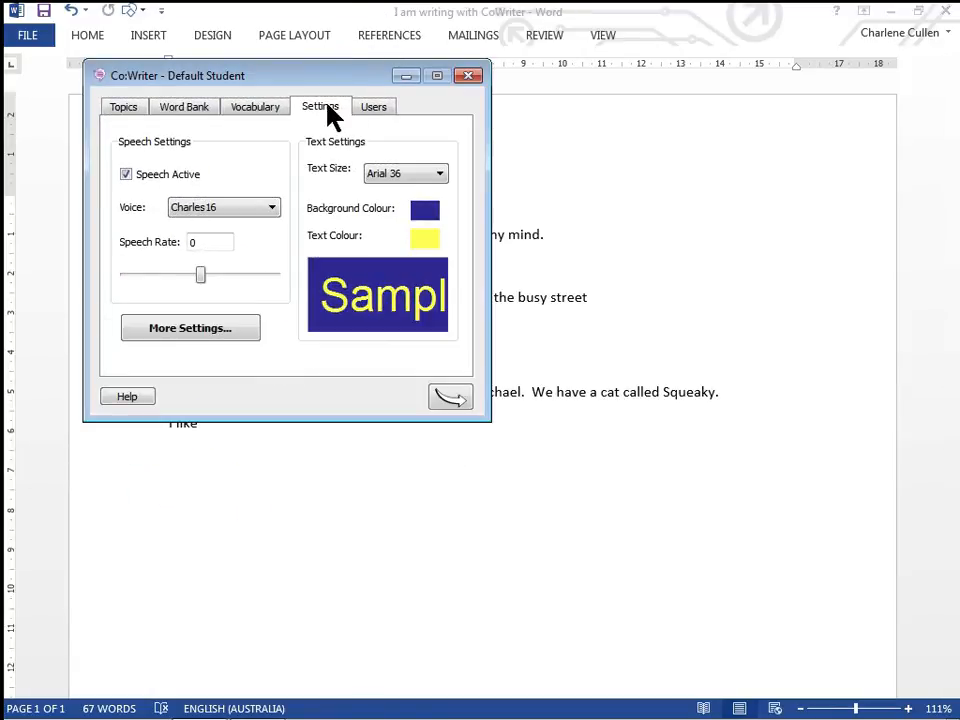
click(381, 113)
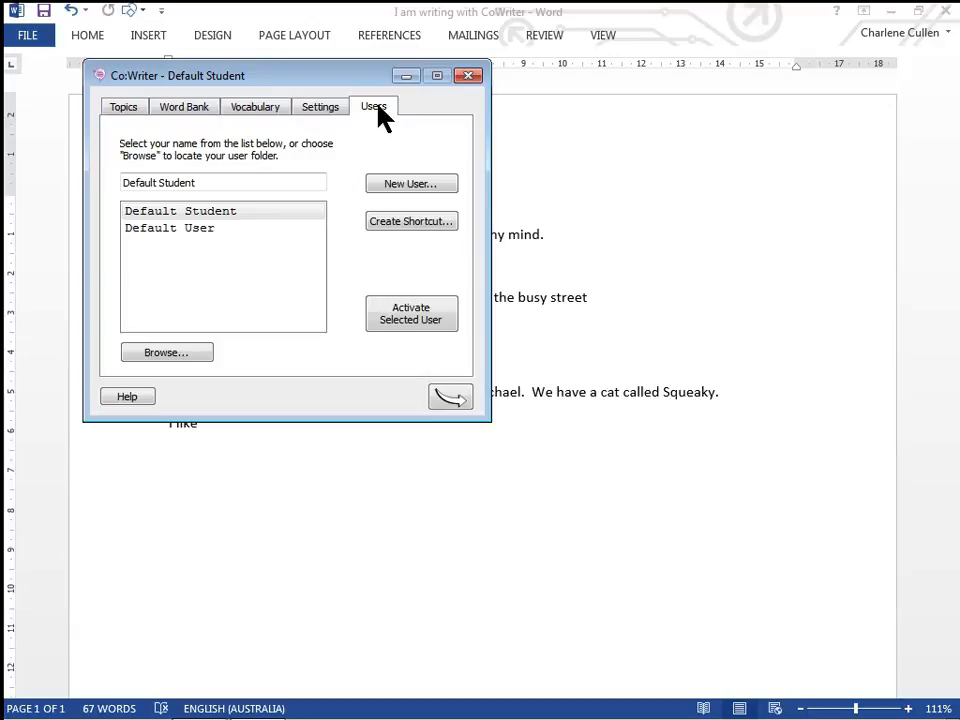
click(324, 108)
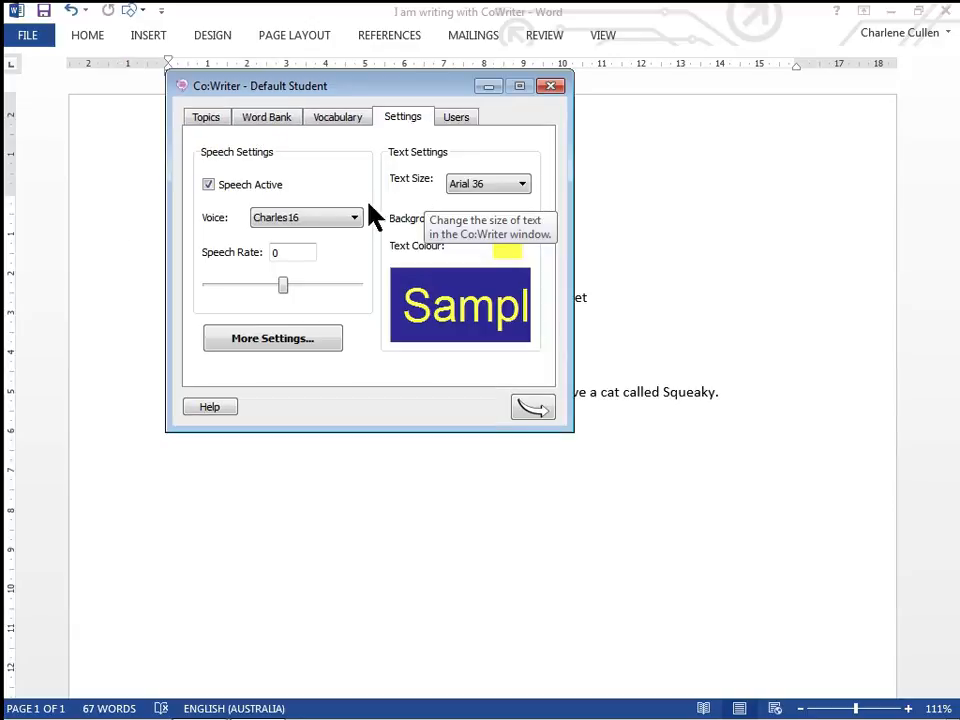
Examine the text window types, number display and number of guesses in the detailed display settings
click(270, 340)
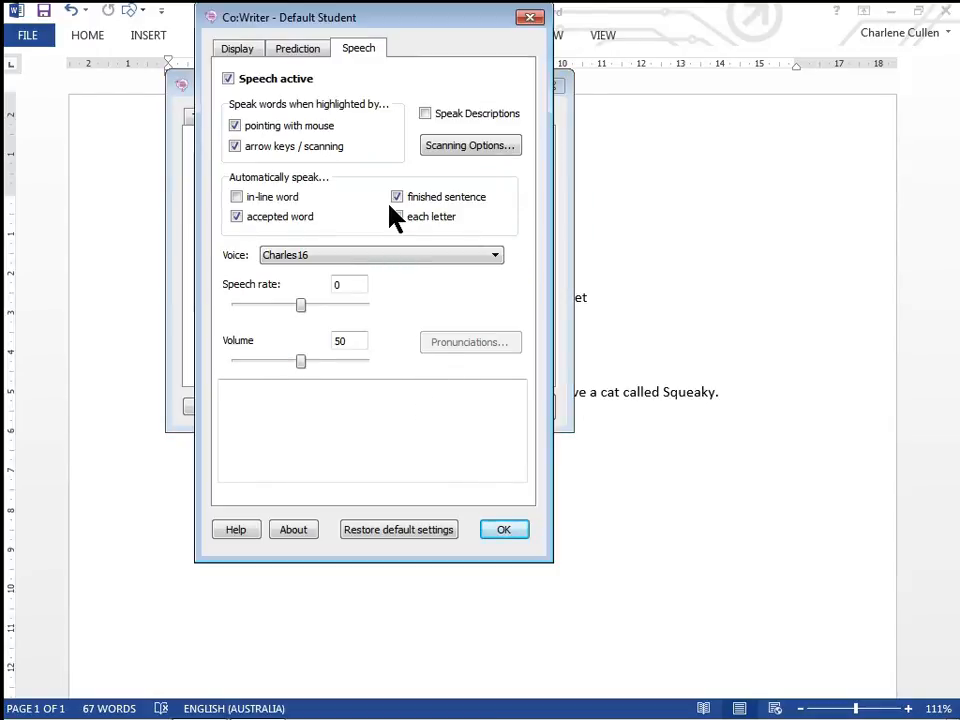
click(237, 50)
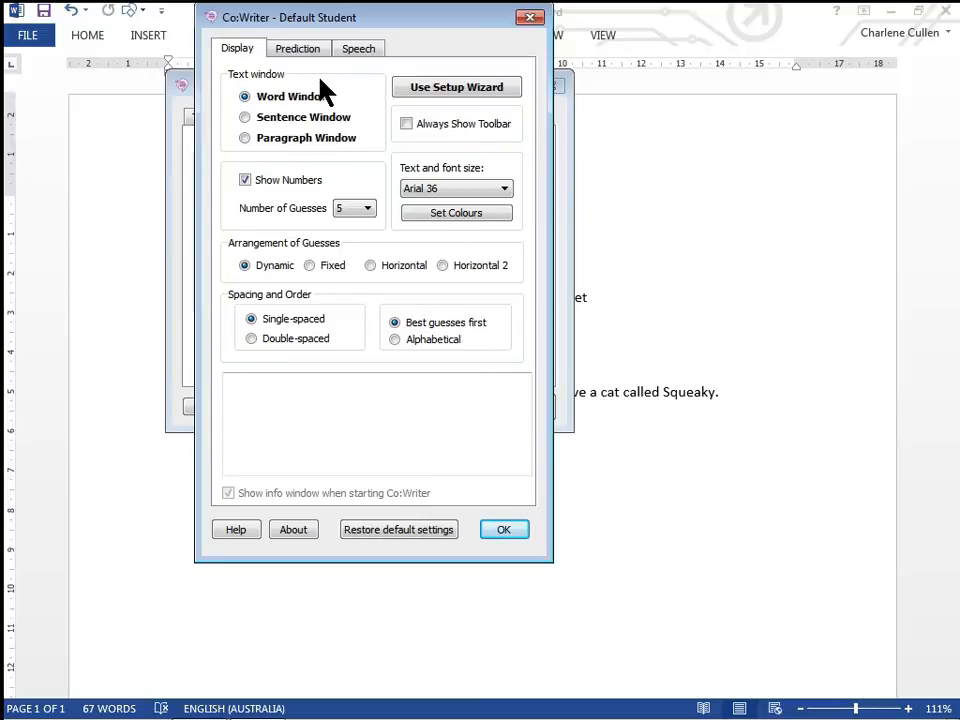
mouse_move(283, 101)
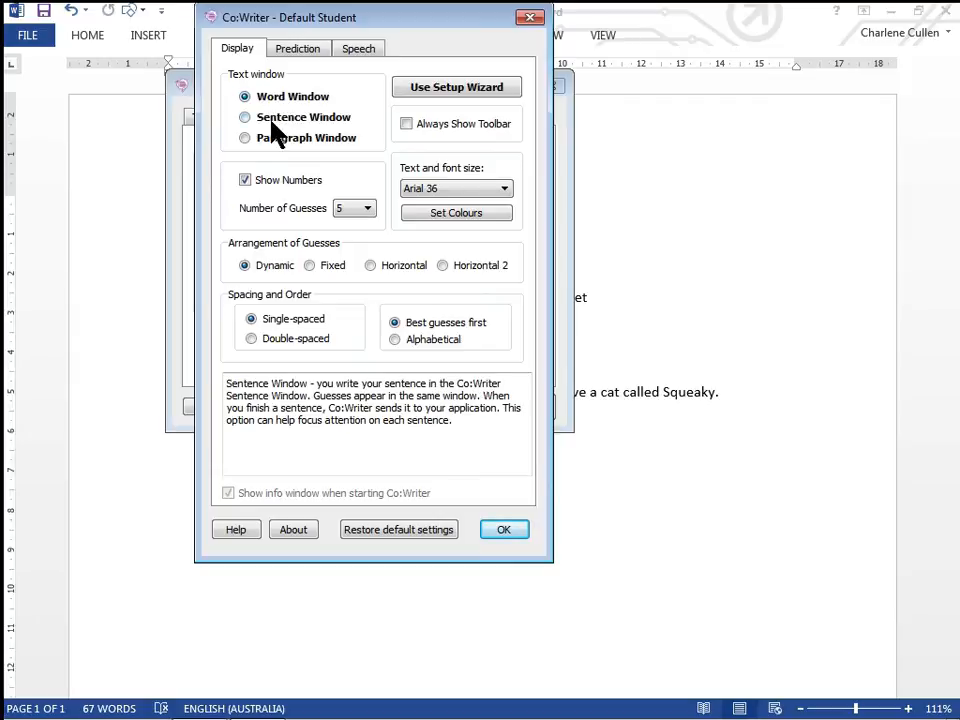
mouse_move(300, 140)
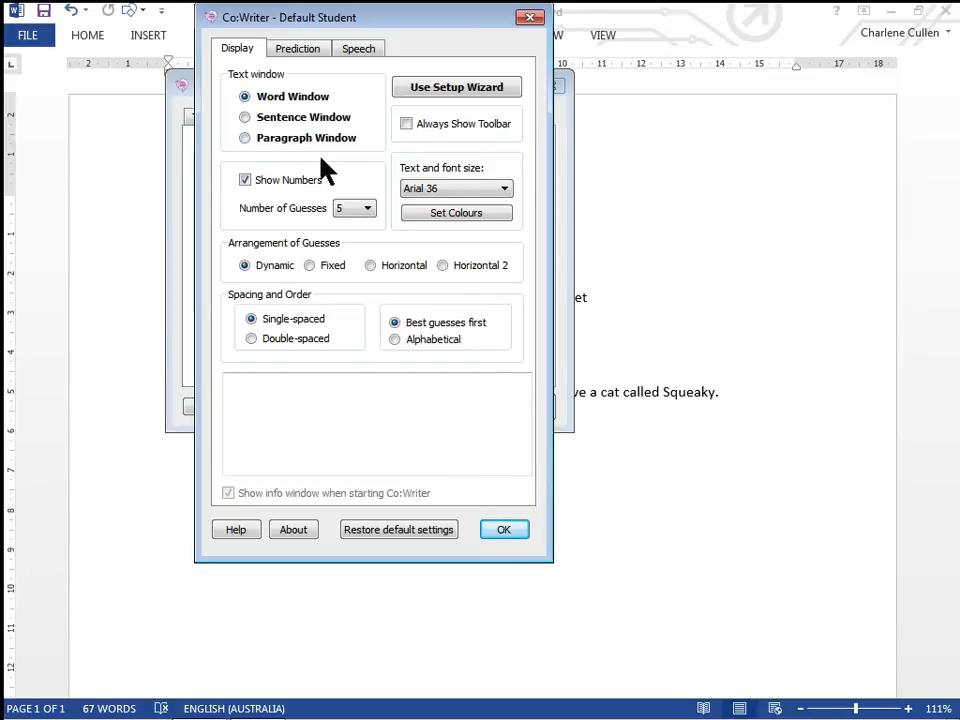
click(243, 179)
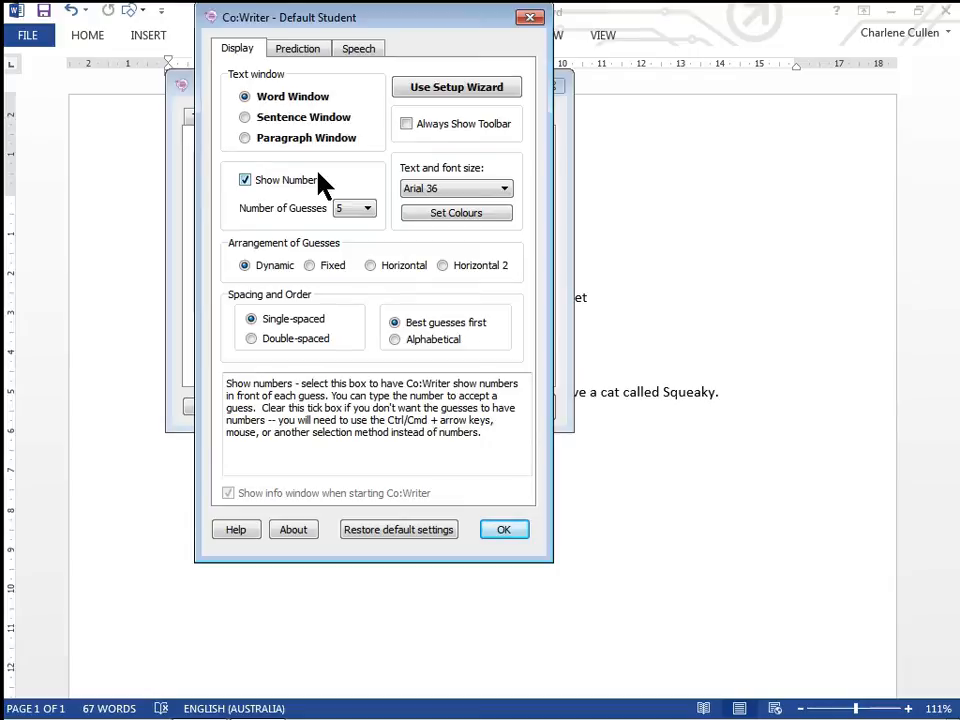
click(340, 208)
click(355, 210)
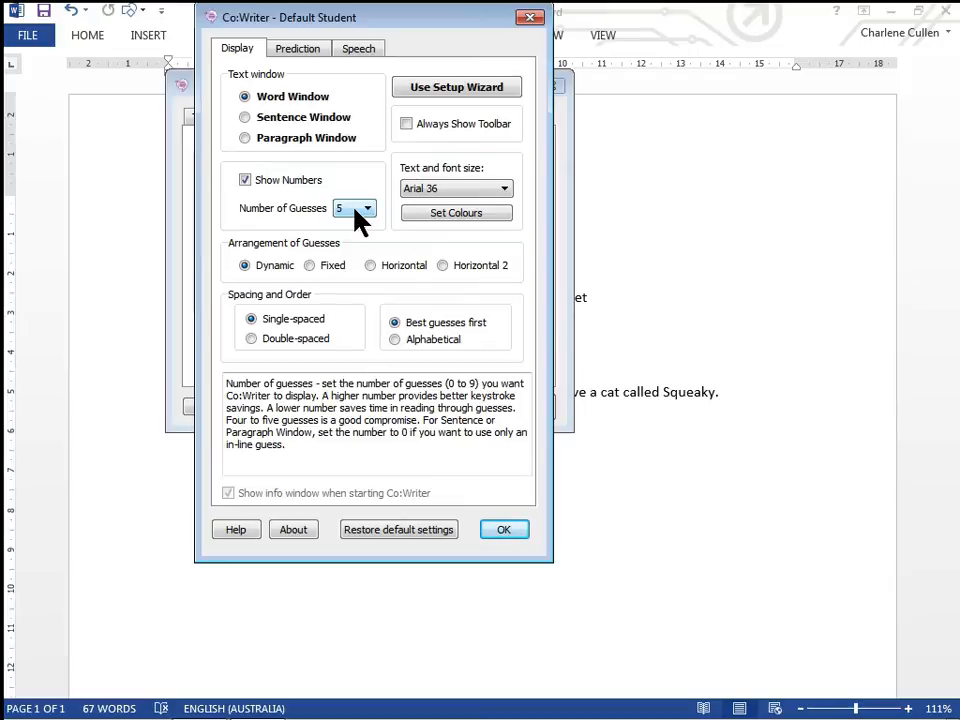
mouse_move(272, 188)
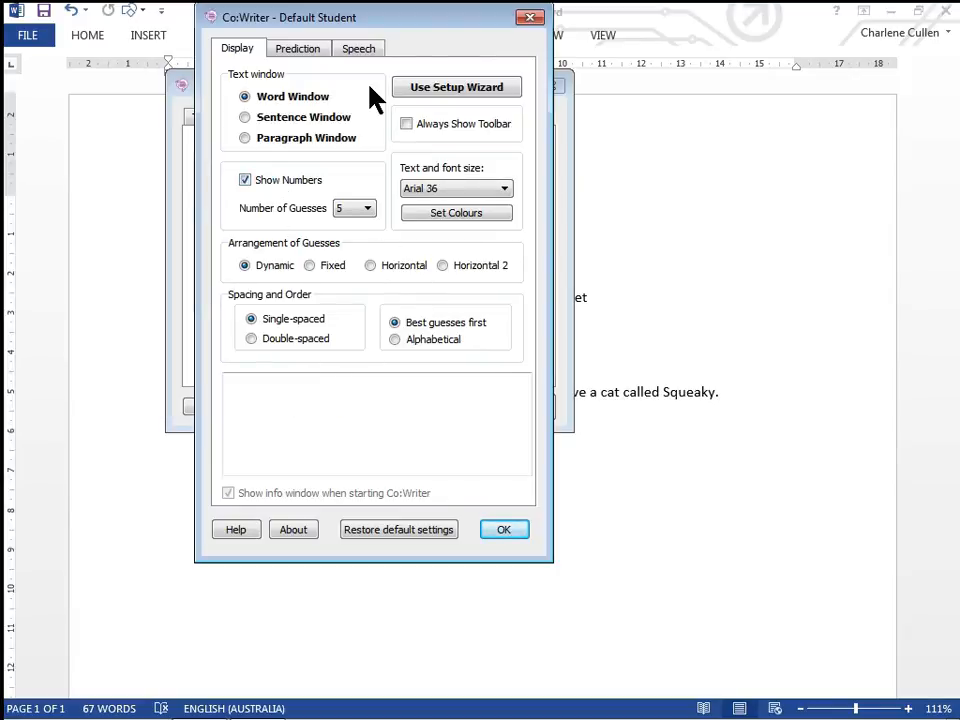
Examine the prediction and speech options in the detailed settings and close them
click(311, 60)
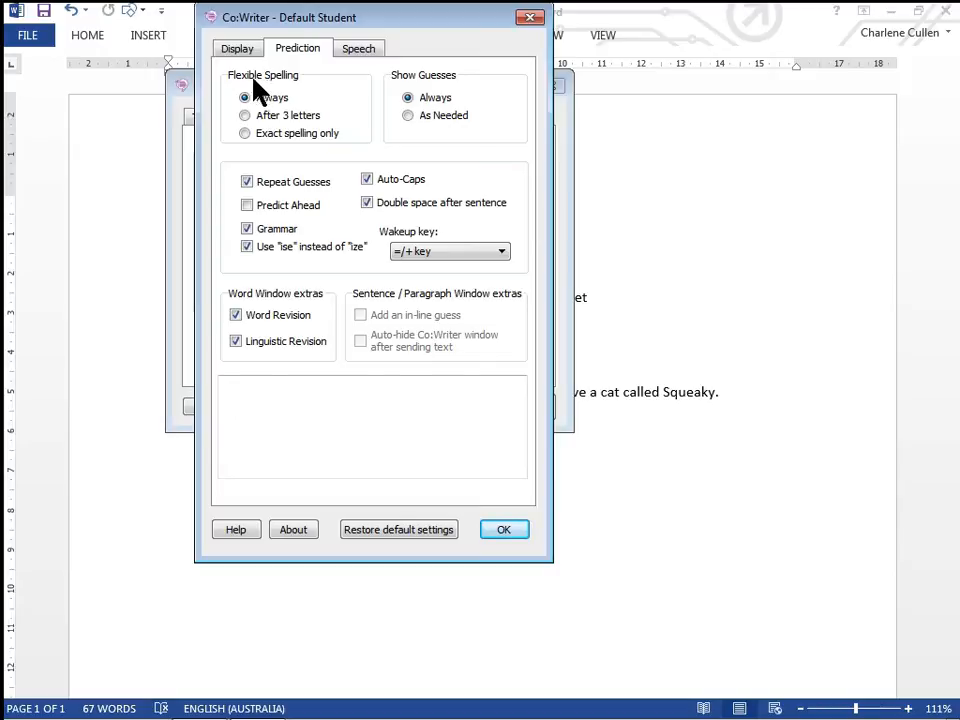
mouse_move(290, 145)
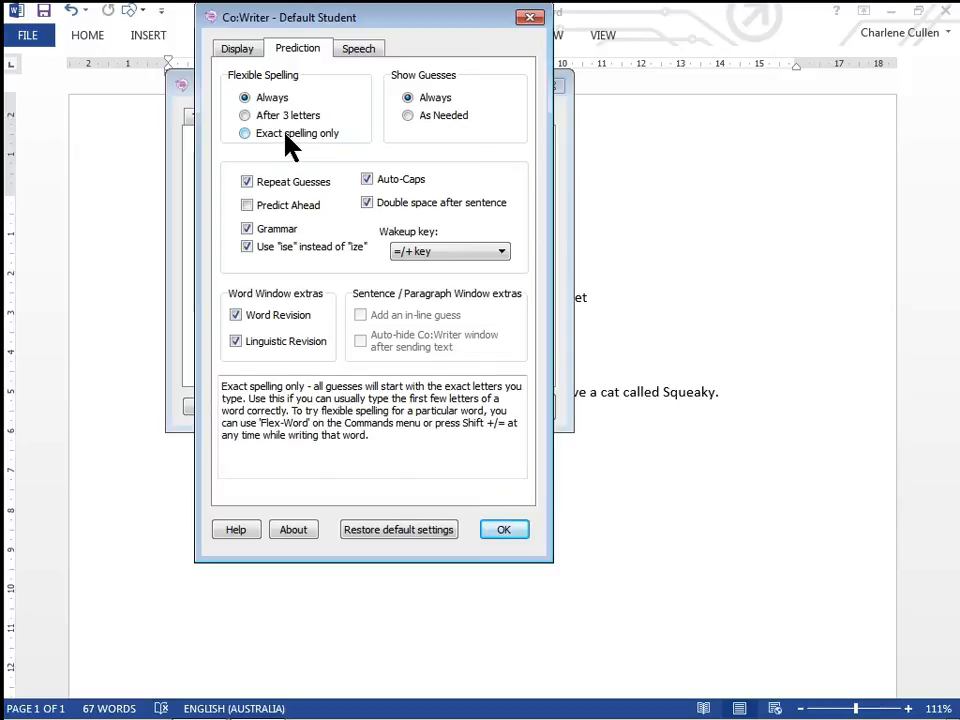
mouse_move(246, 206)
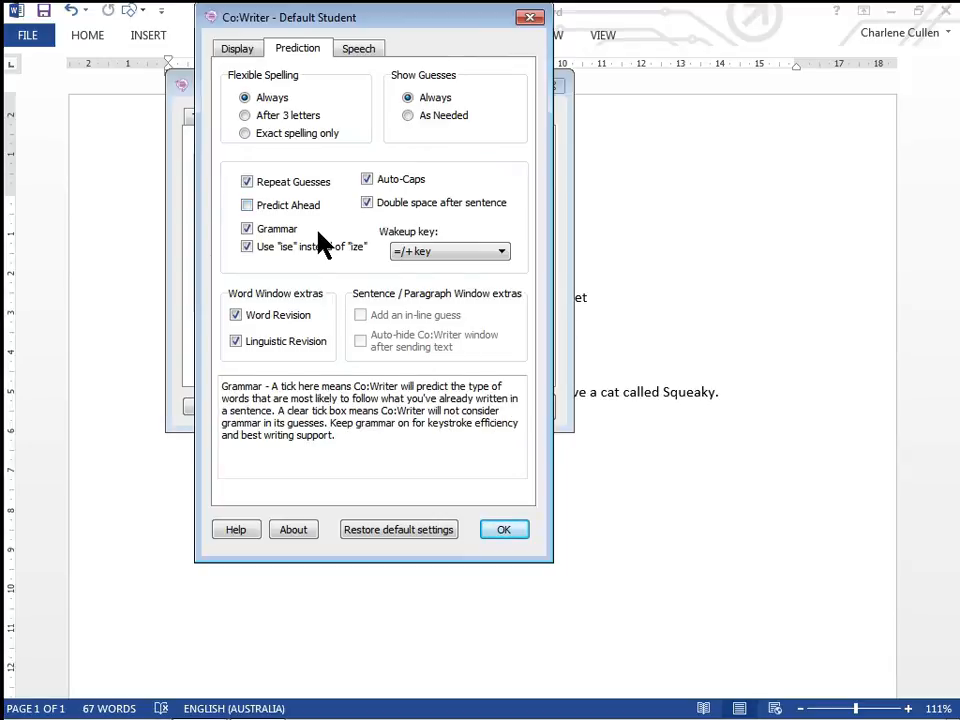
click(358, 52)
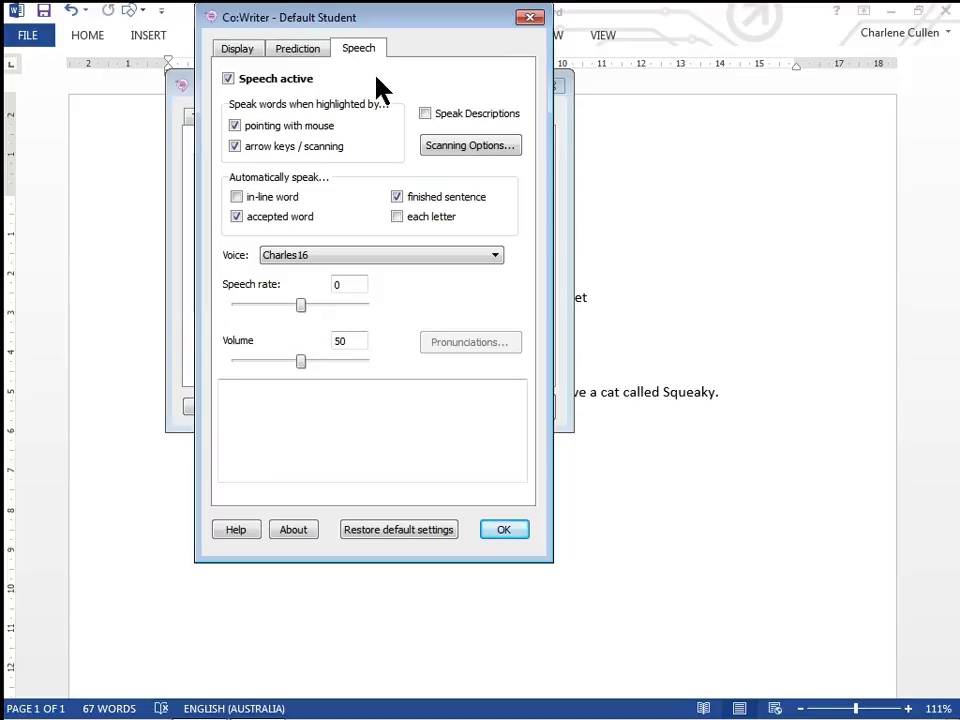
mouse_move(444, 145)
click(502, 527)
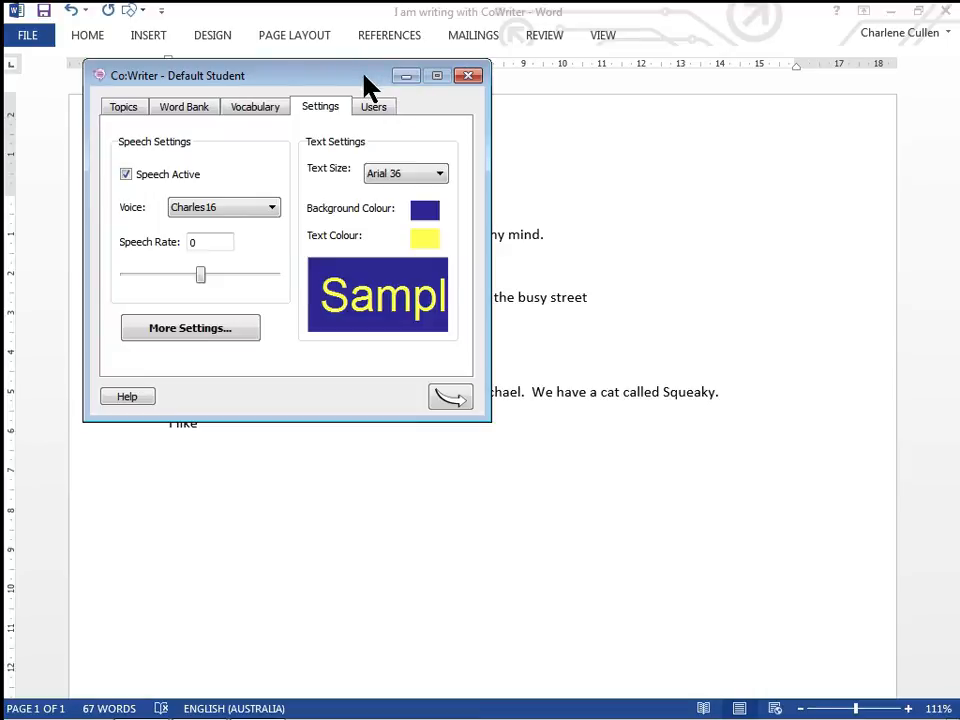
Minimise CoWriter, switch to Chrome and restore the CoWriter prediction window over the new tab page
click(406, 79)
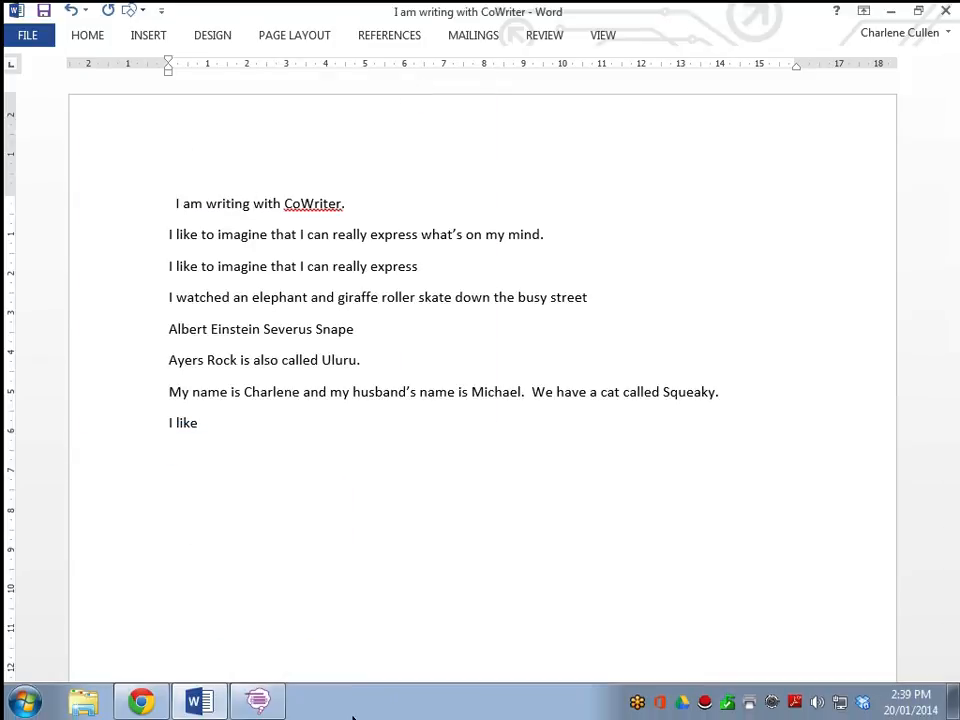
mouse_move(268, 706)
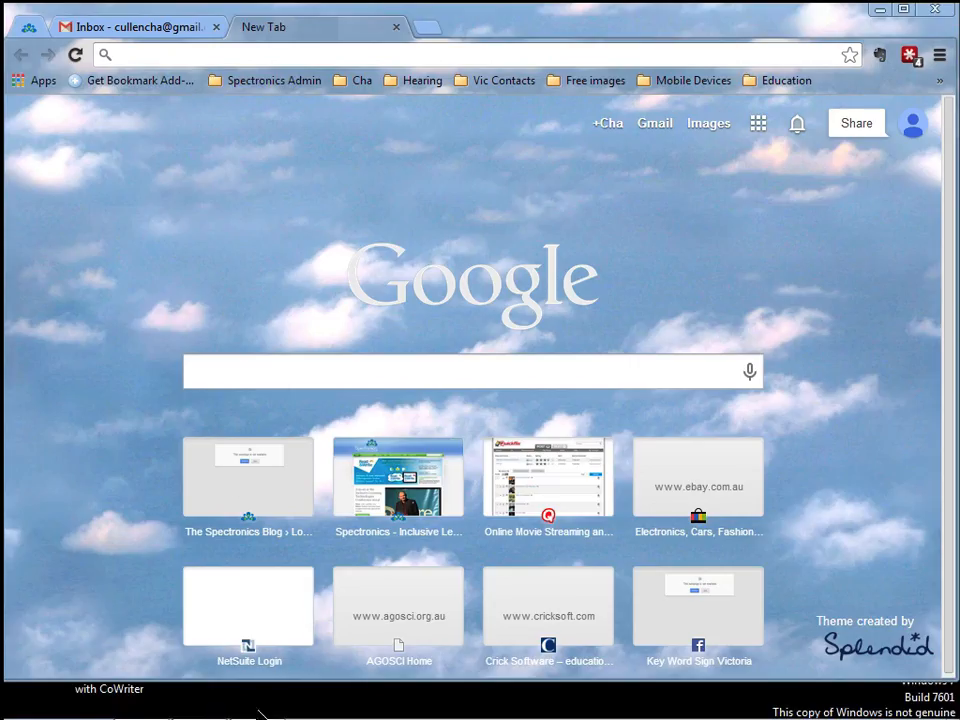
mouse_move(259, 703)
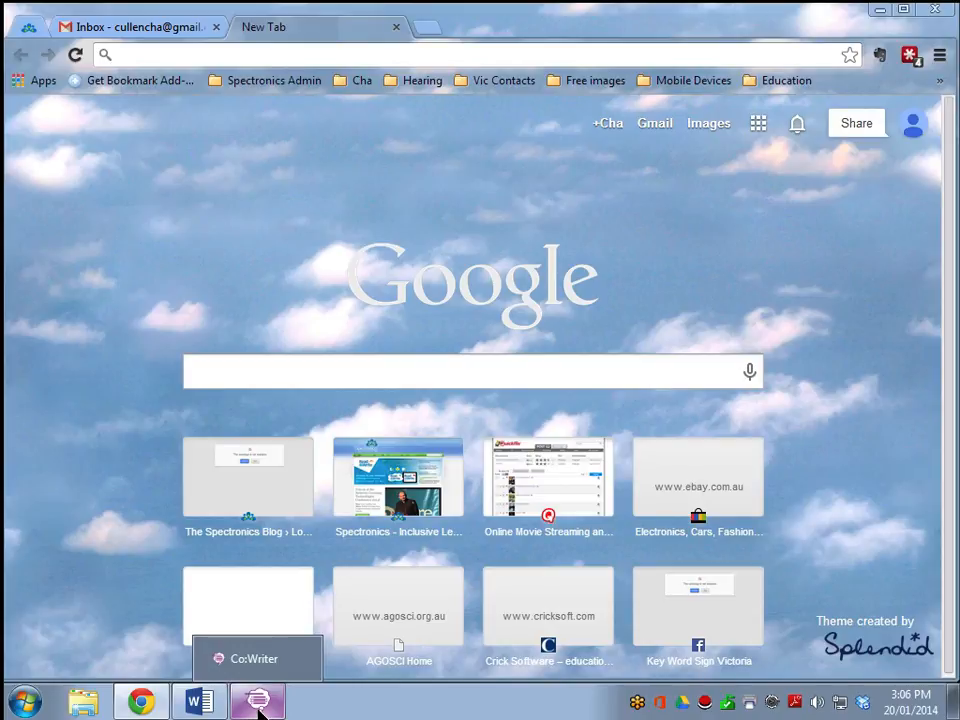
click(258, 703)
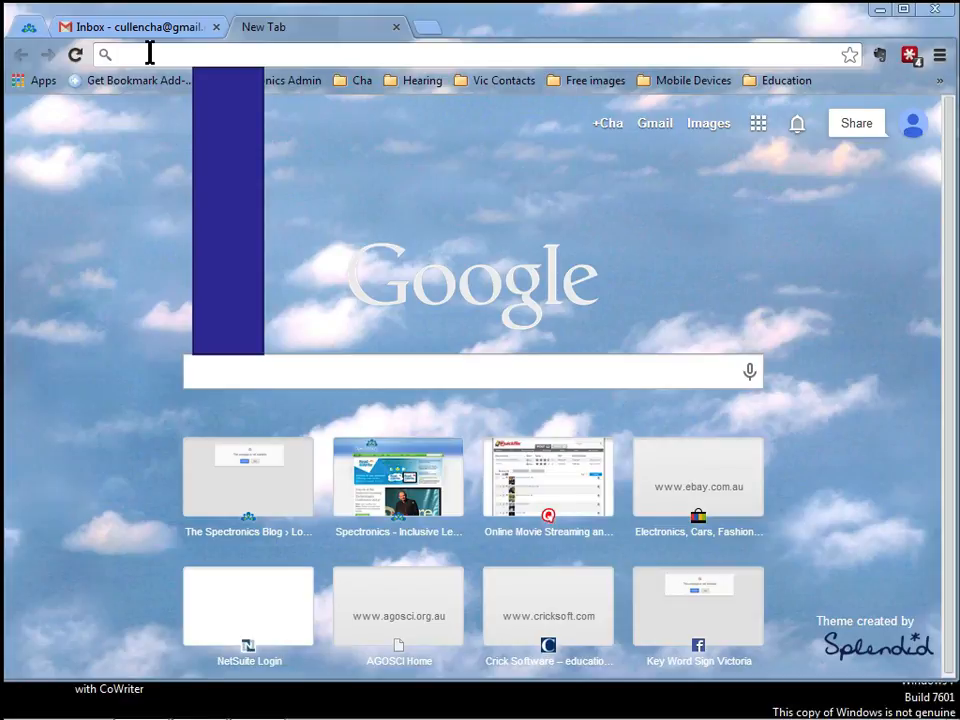
Try word prediction in Chrome's address field with "uluru" and clear the entry
text(ul)
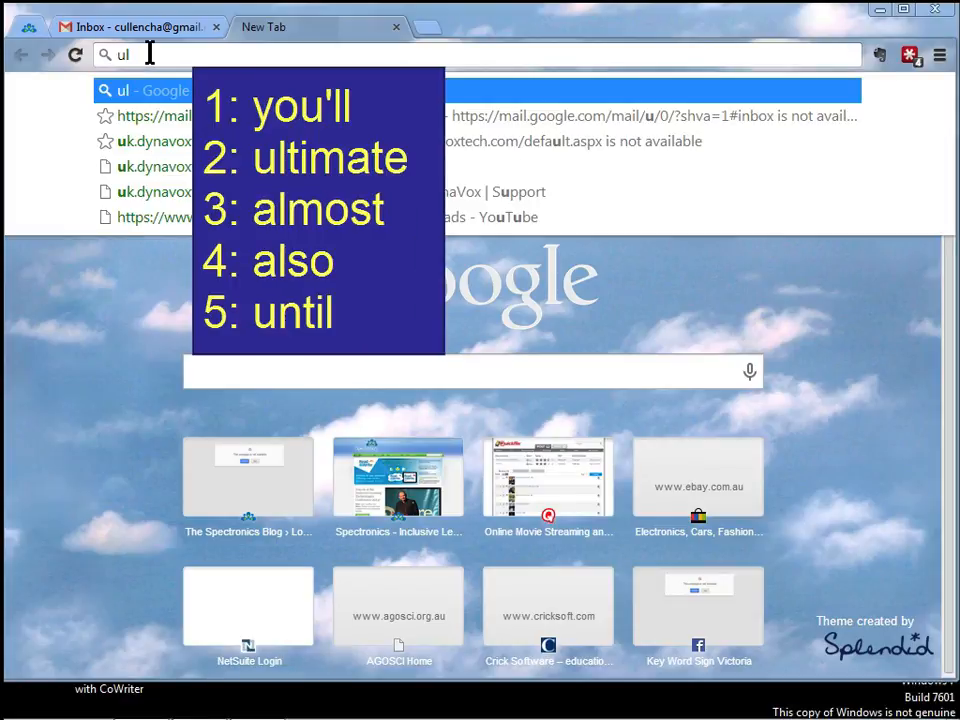
text(uru)
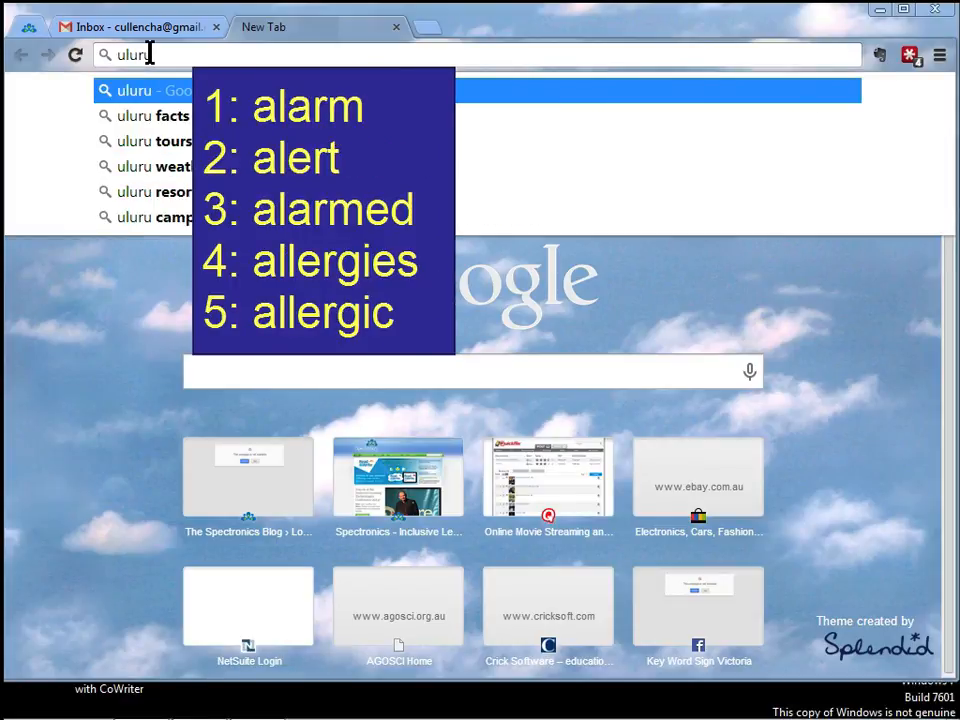
key(BackSpace)
key(BackSpace)
key(BackSpace)
key(BackSpace)
key(BackSpace)
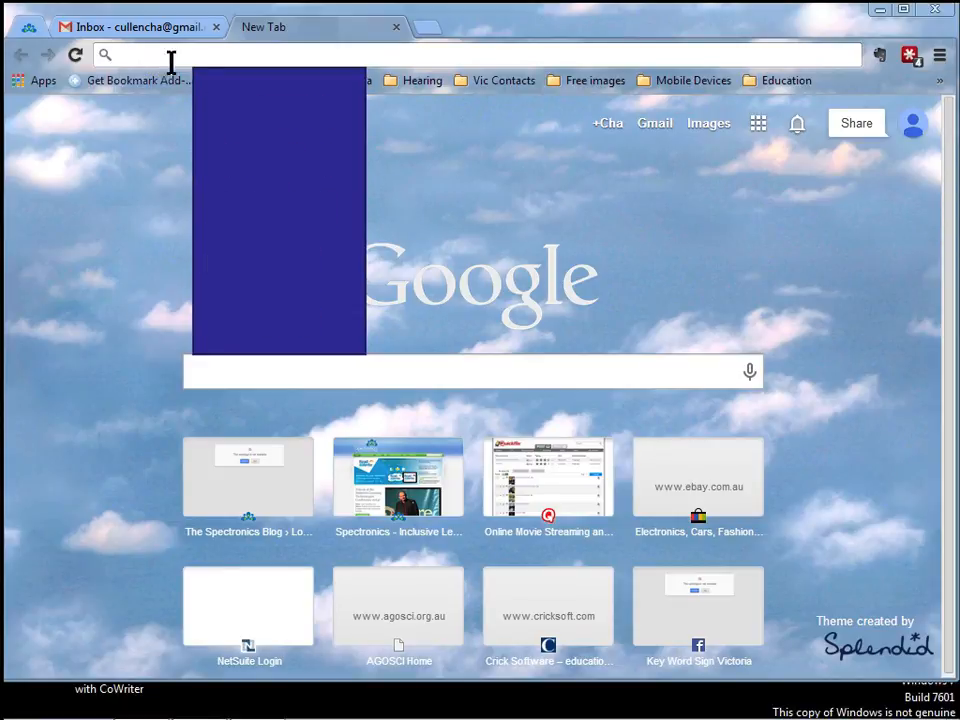
Switch to the Gmail inbox and start a new message
mouse_move(230, 95)
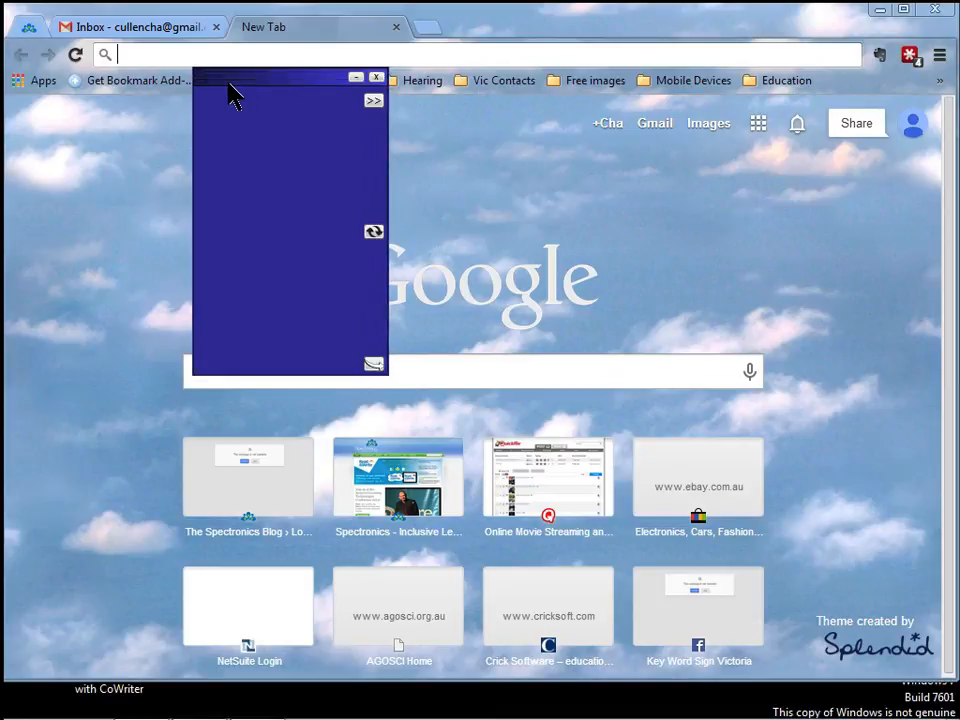
click(135, 30)
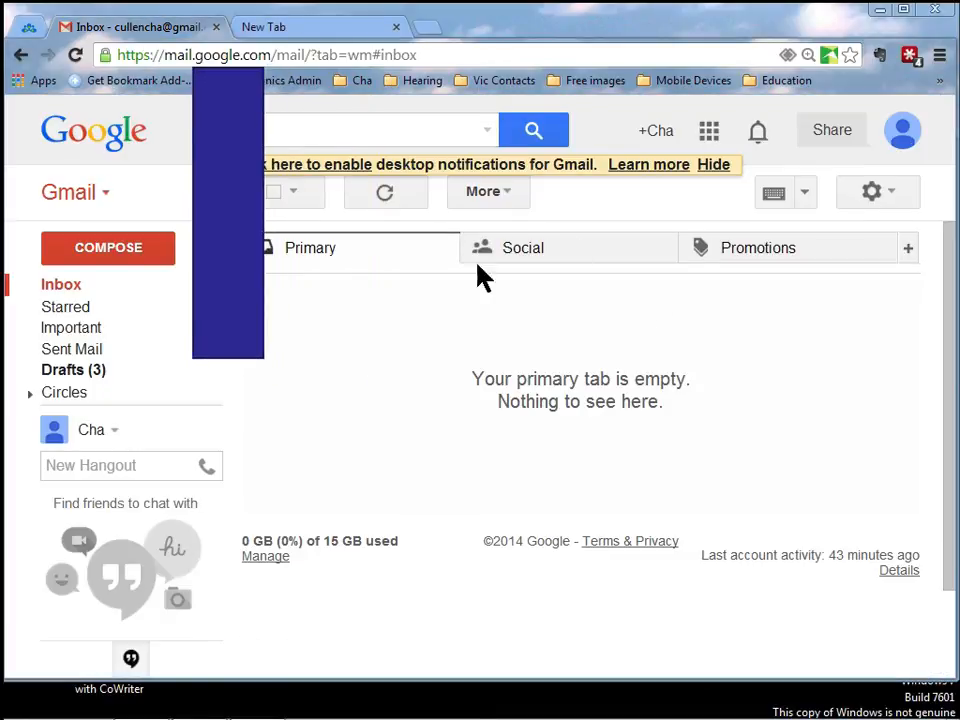
click(108, 258)
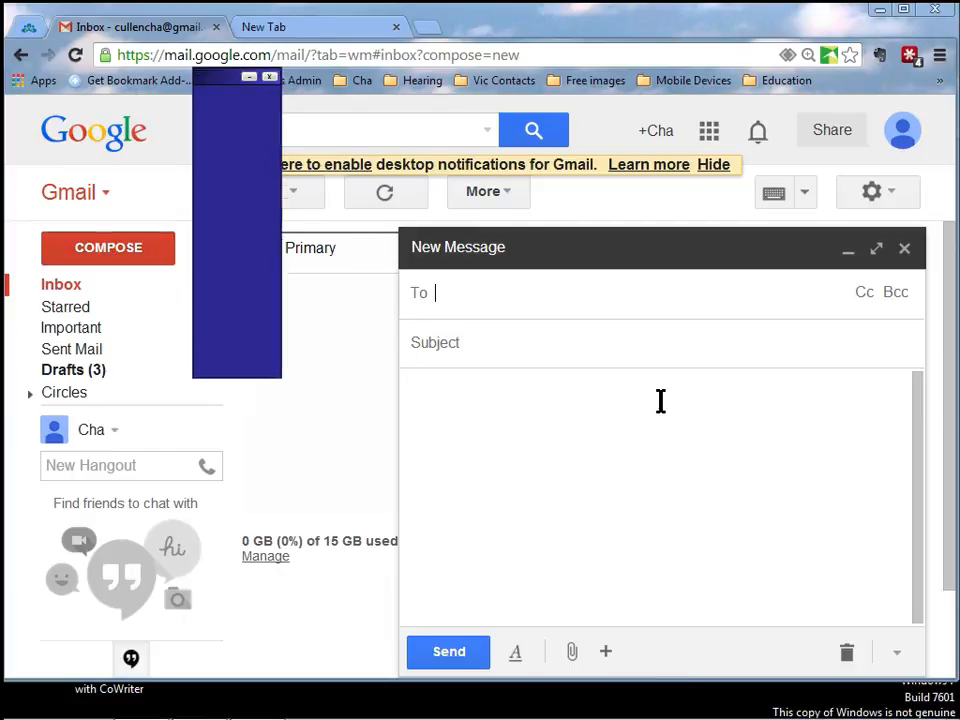
Examine the recent topic dictionaries in CoWriter and return to the prediction window
mouse_move(274, 356)
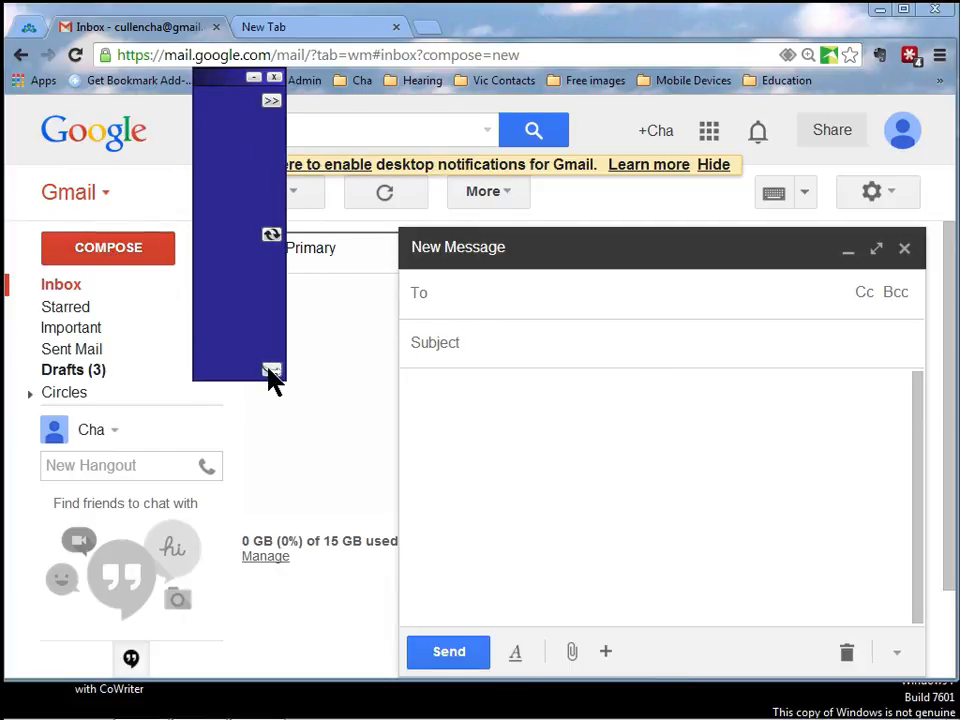
click(268, 368)
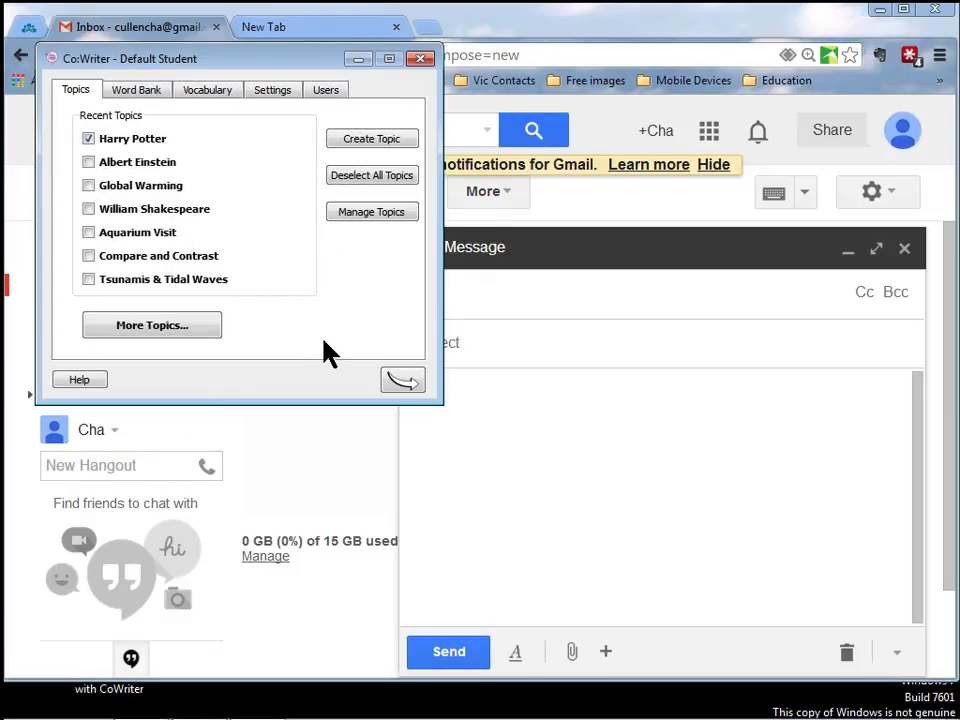
click(408, 388)
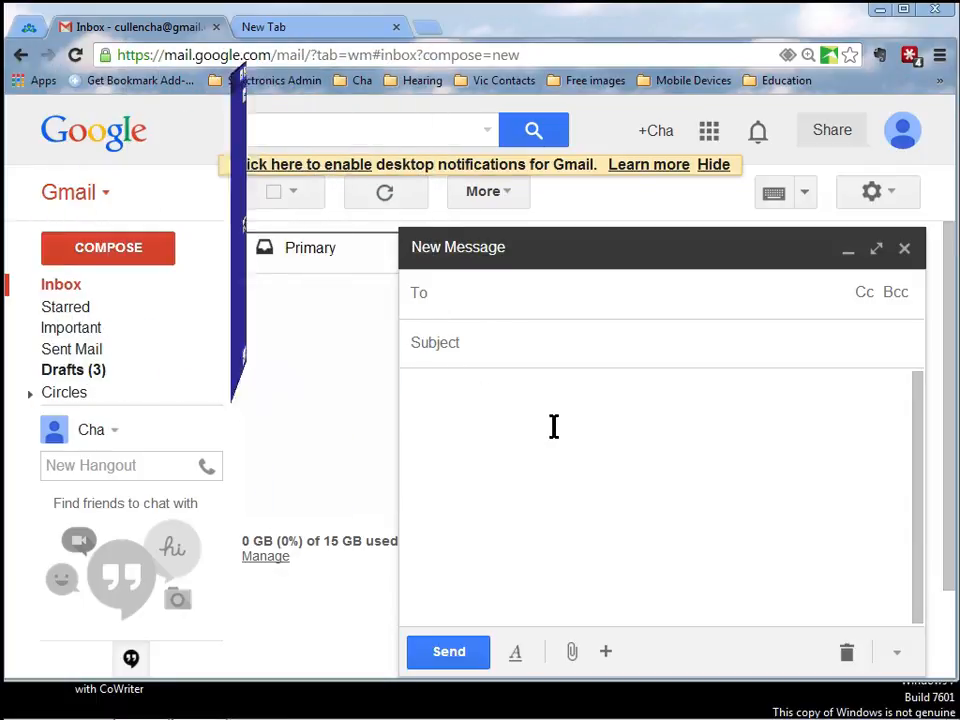
Write "I saw the Harr" in the body of the new message
click(466, 396)
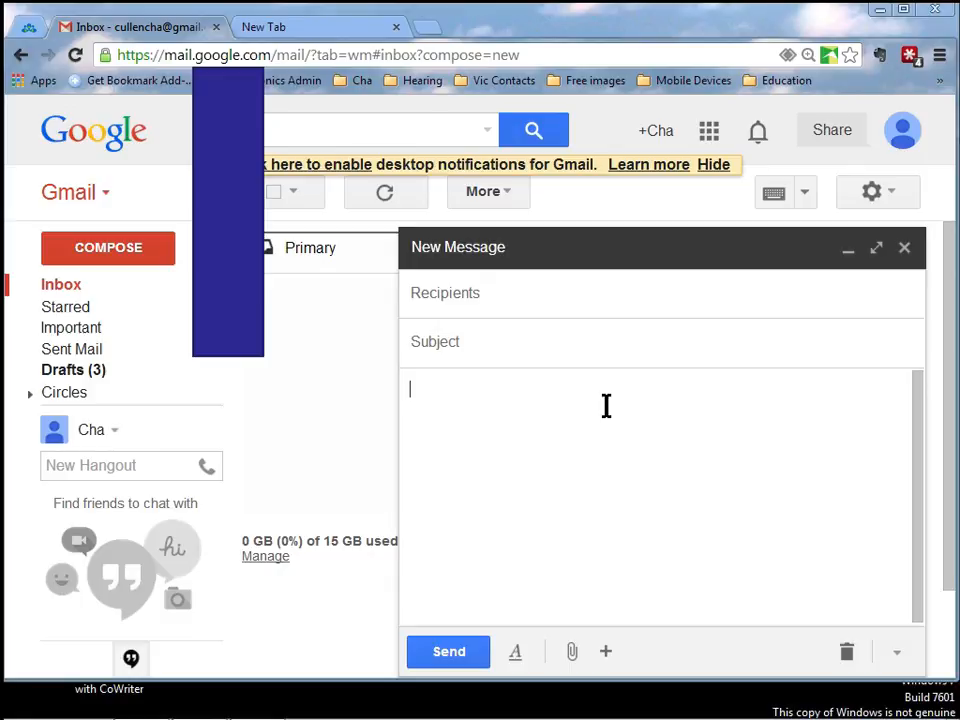
text(I saw the Har)
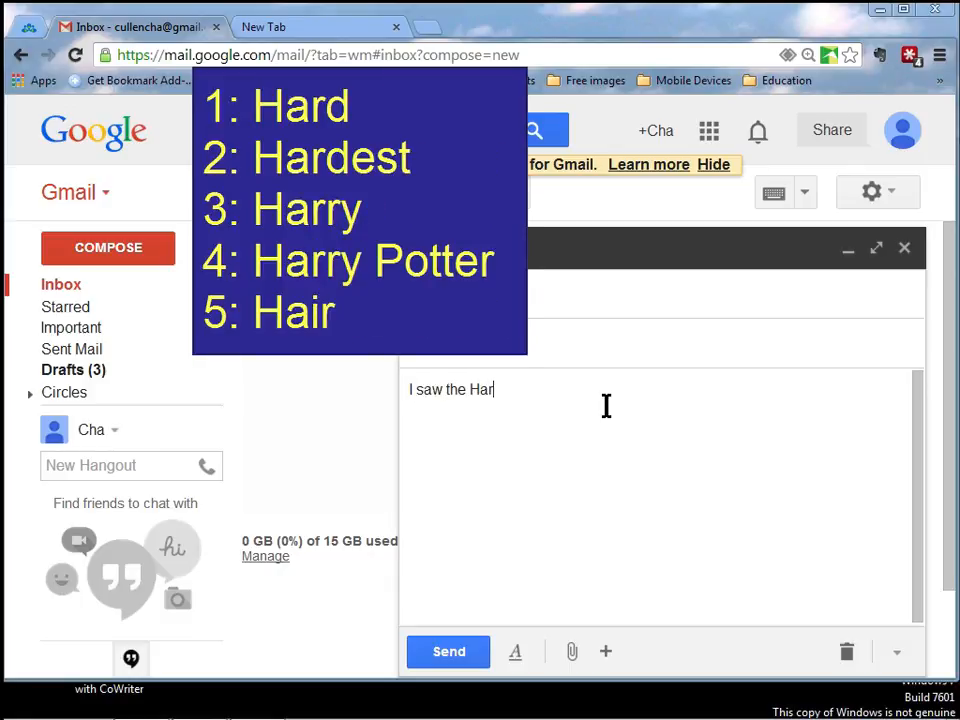
text(r)
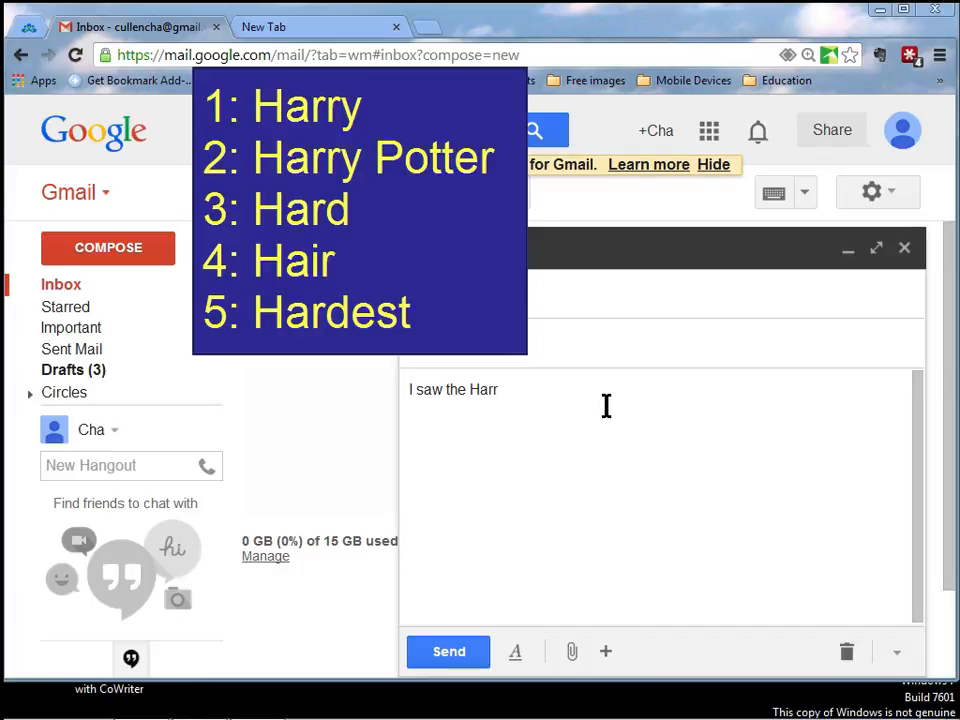